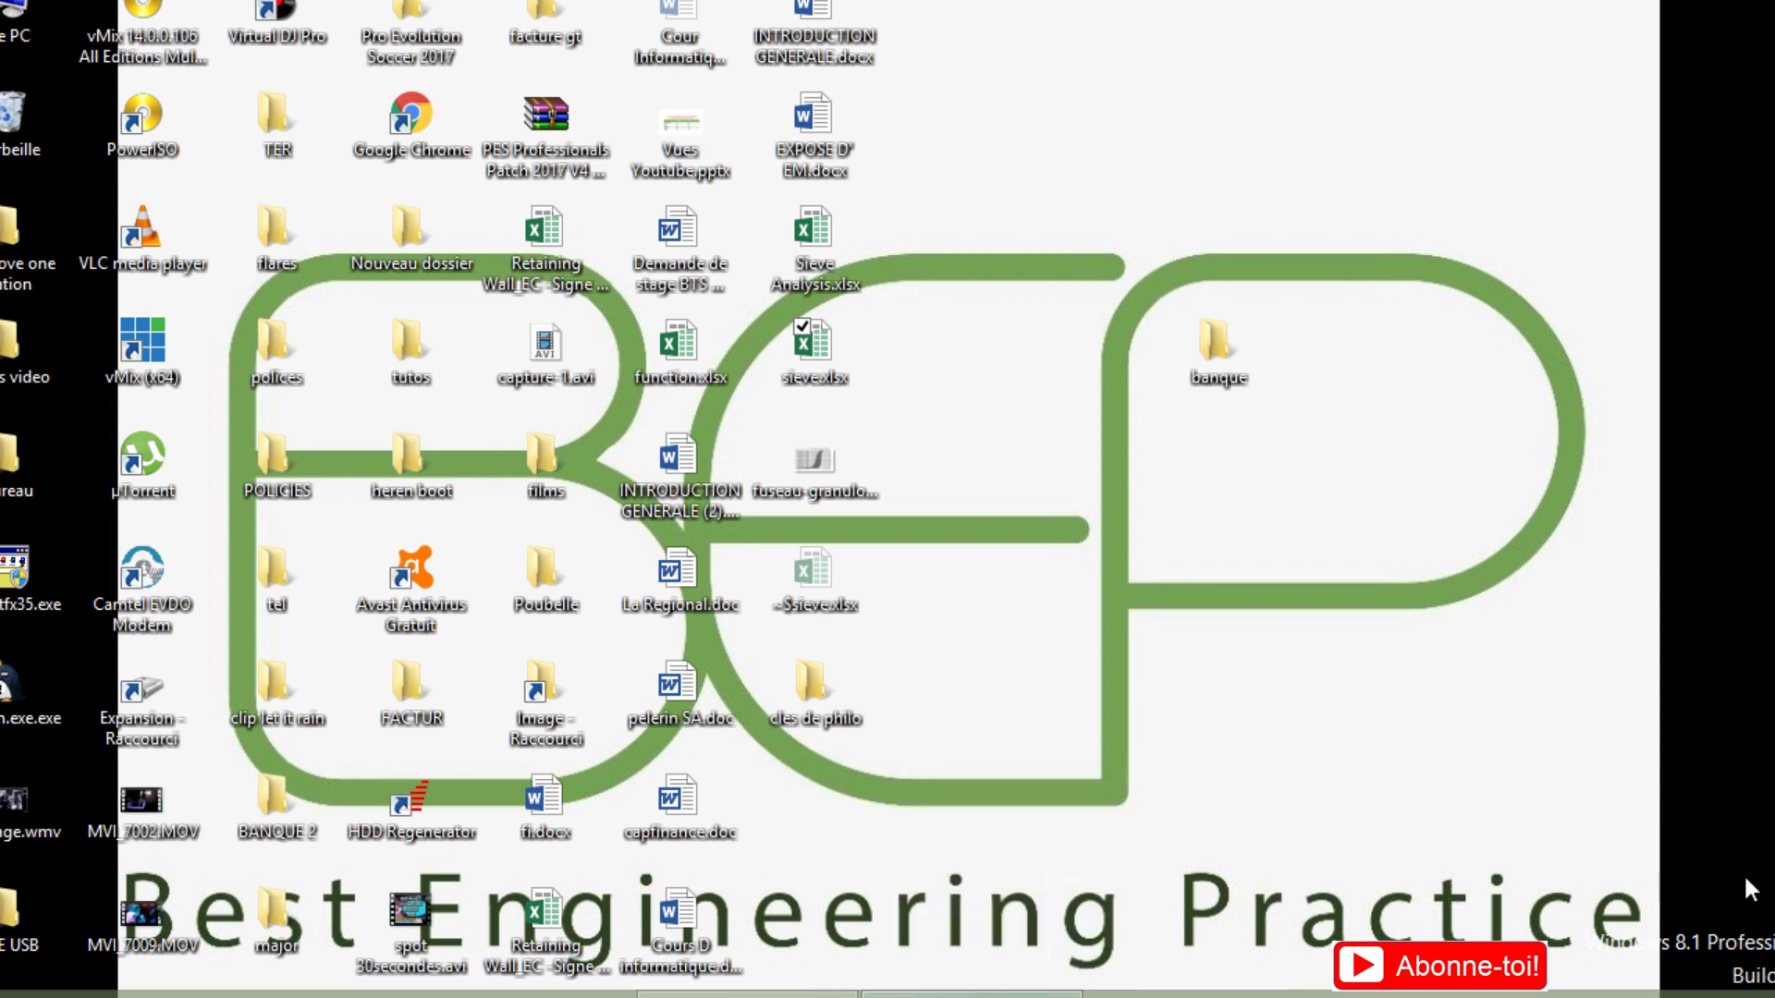
- Switch to the Excel workbook and review the sieve sizes in column C and the passing percentages in column D
click(973, 994)
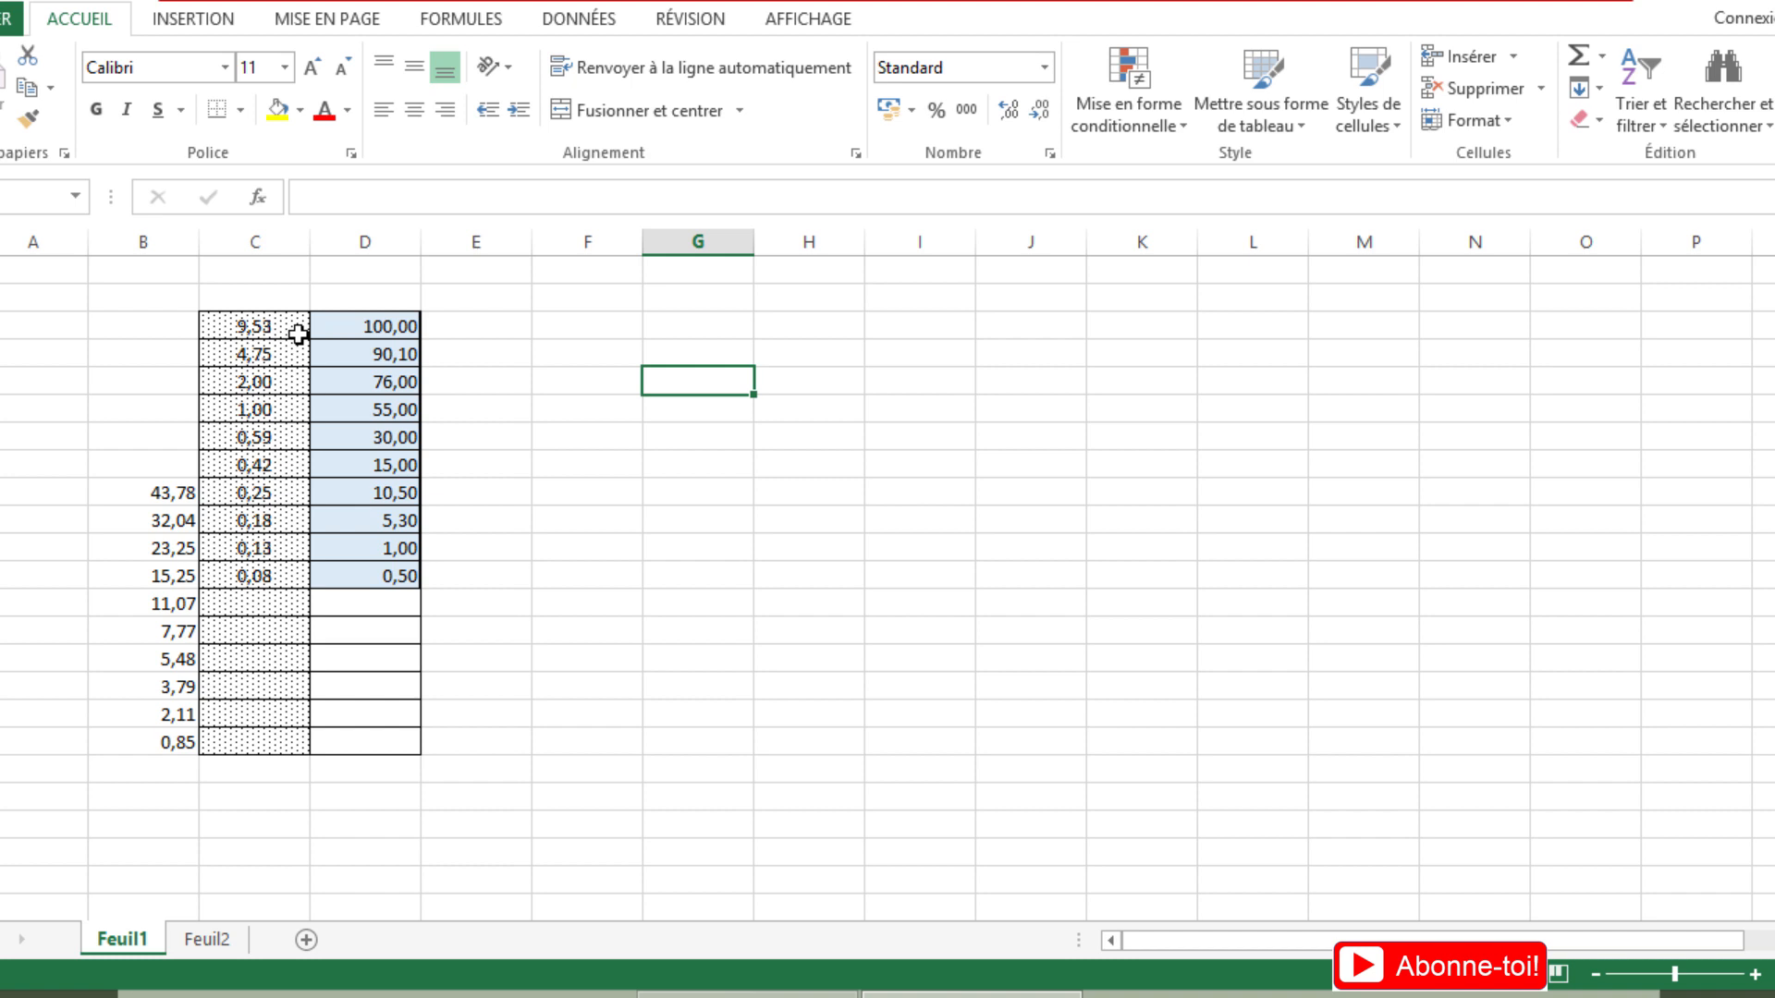
drag(297, 335, 263, 520)
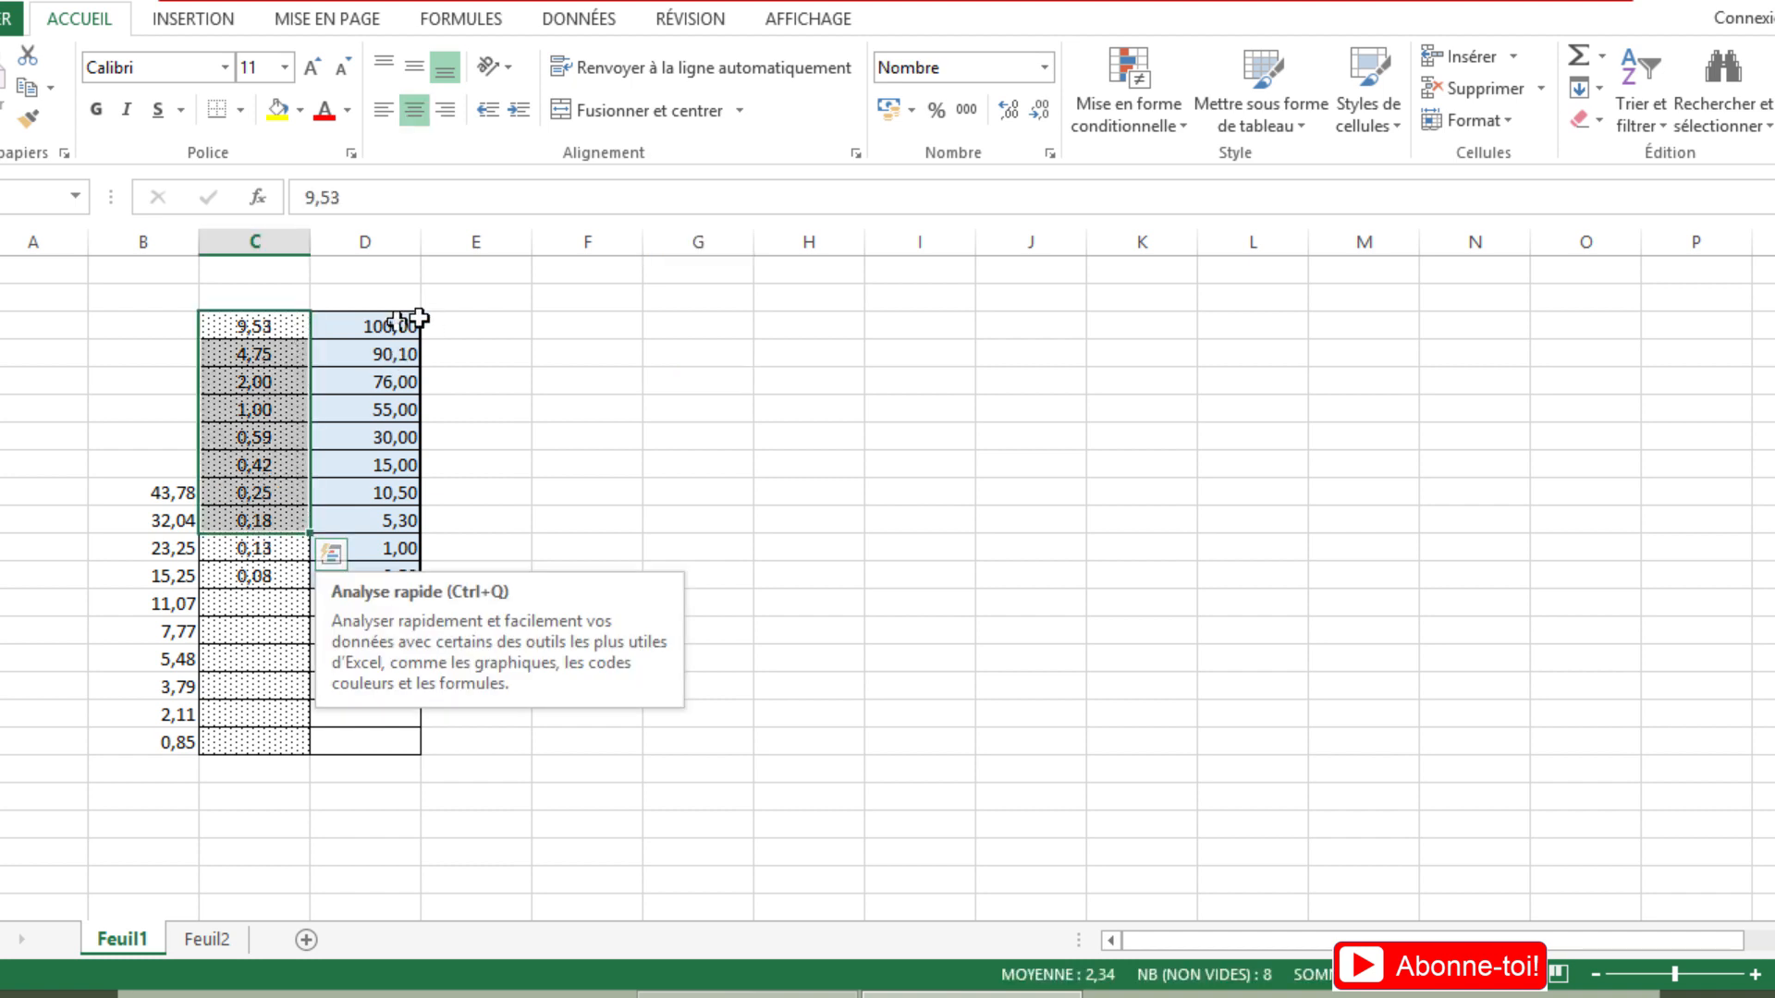
drag(419, 318, 412, 496)
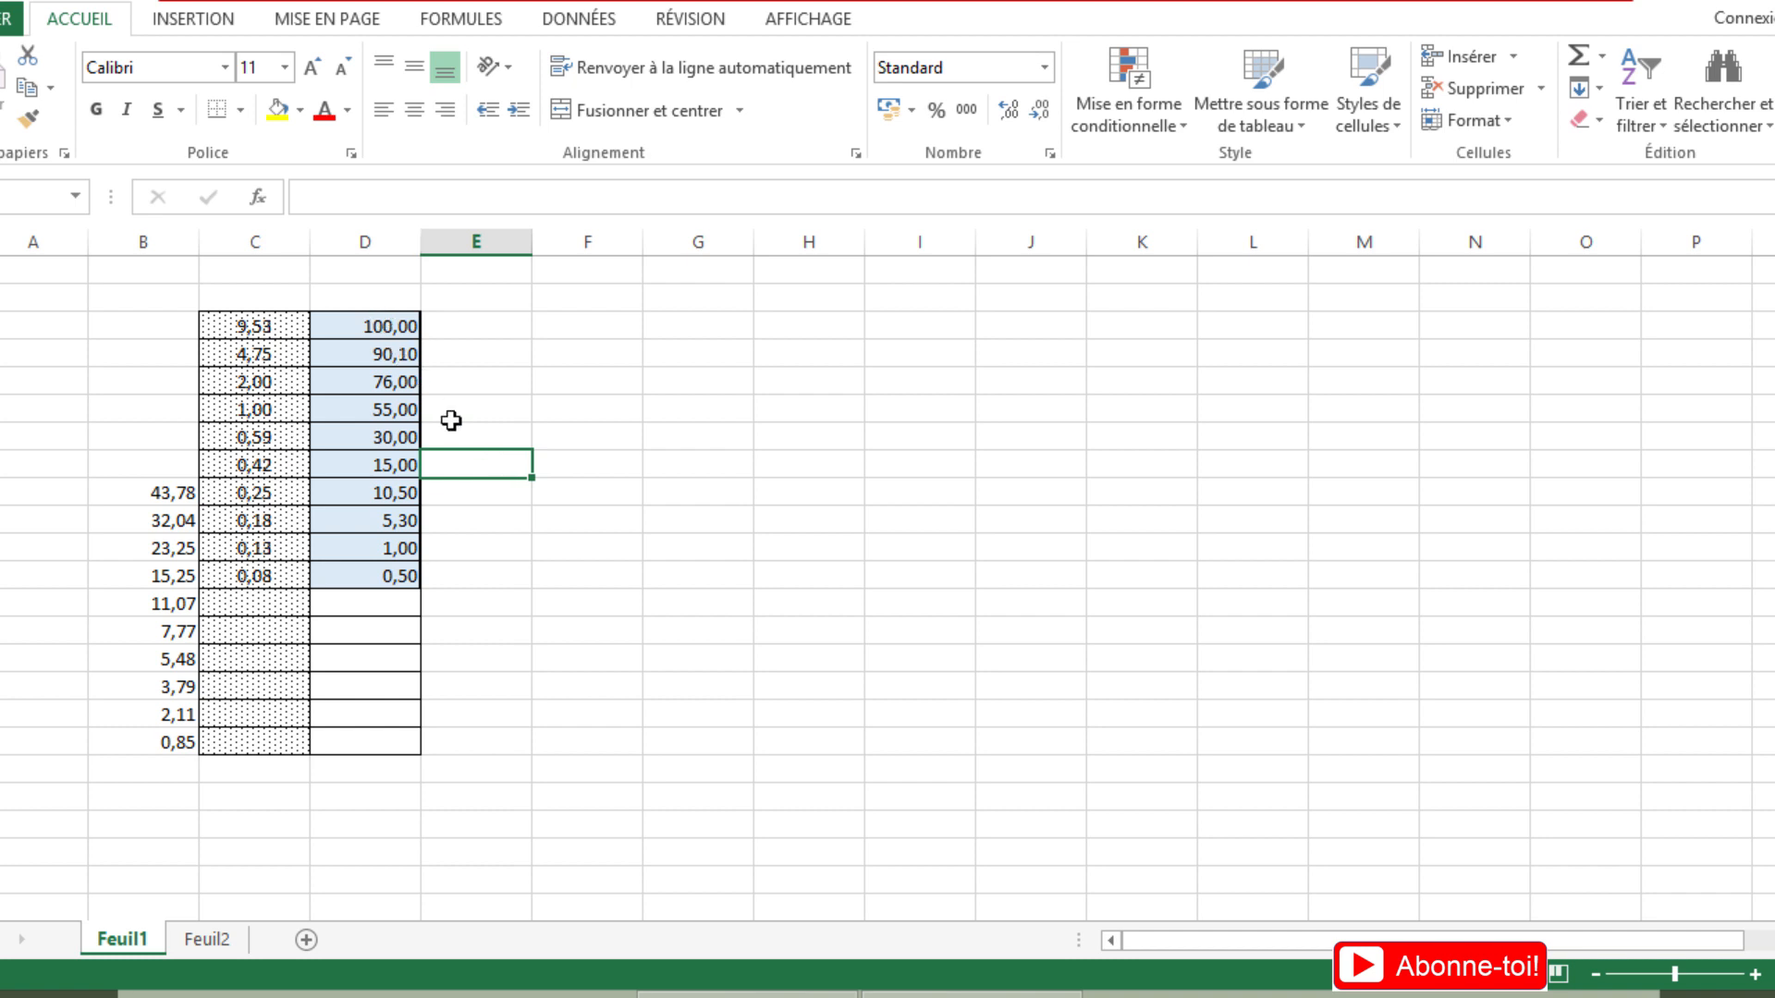
- Insert the picture fuseau-granulométrique.jpg and place it beside the data table, spanning about columns F to N
click(199, 20)
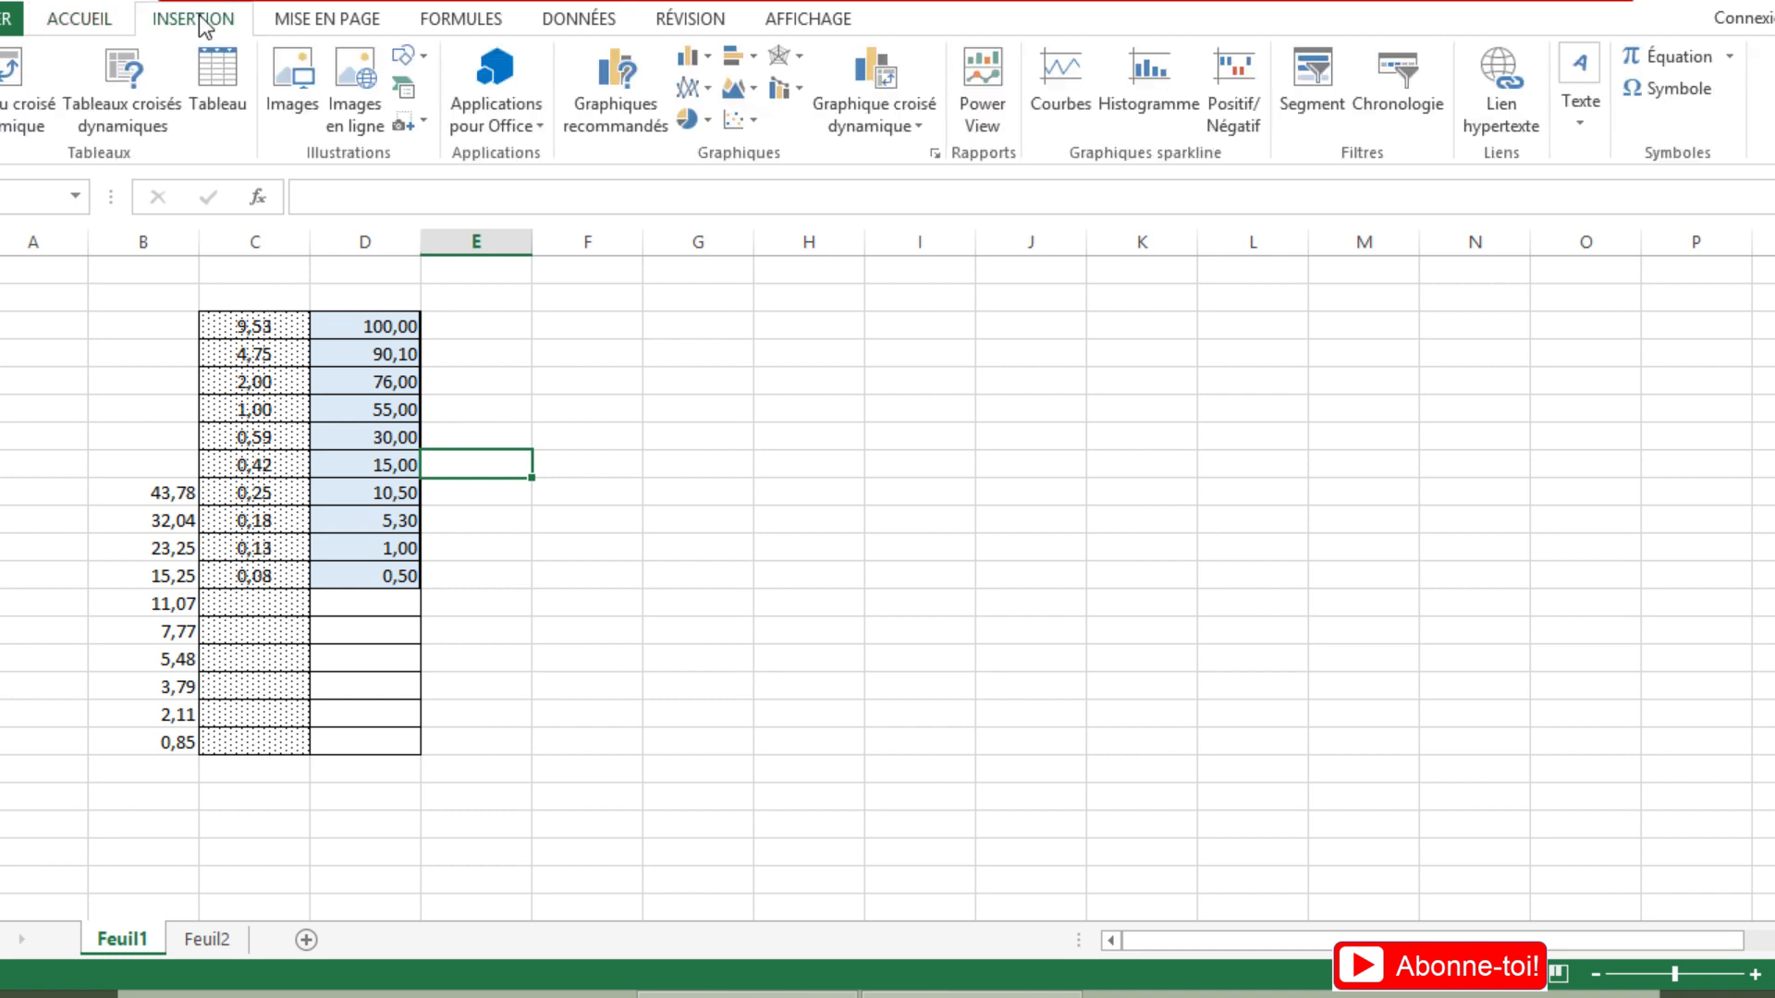
click(287, 76)
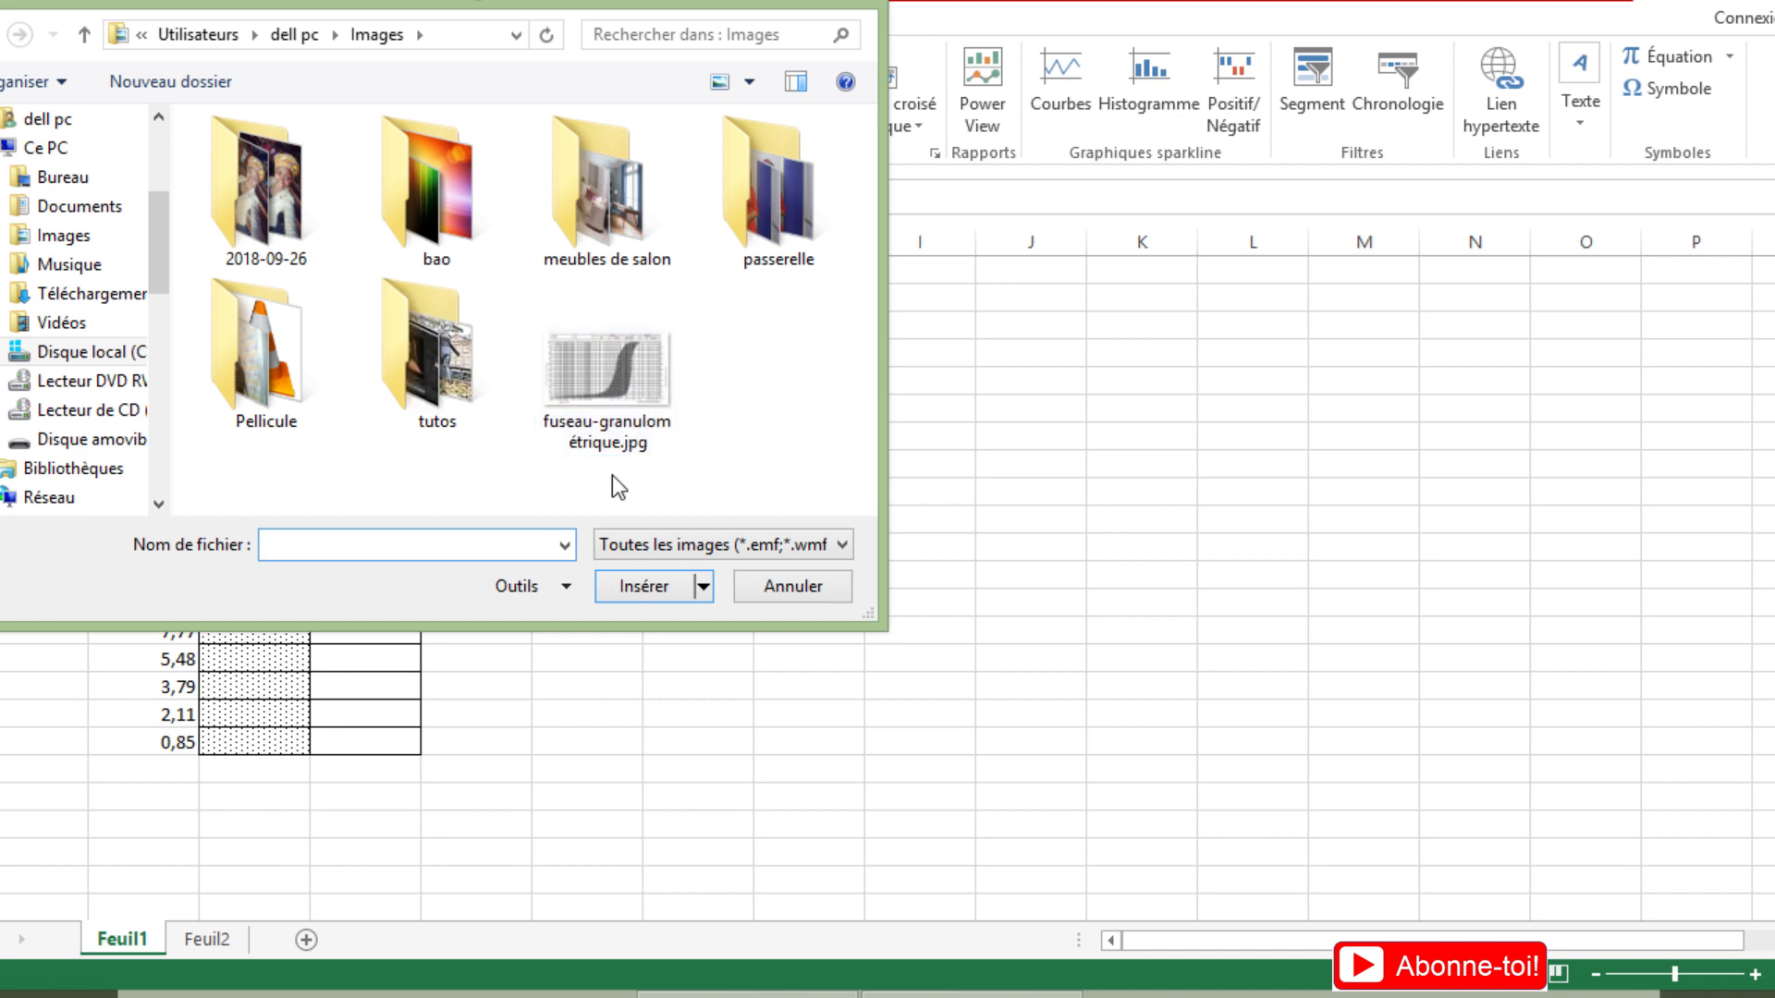
click(618, 393)
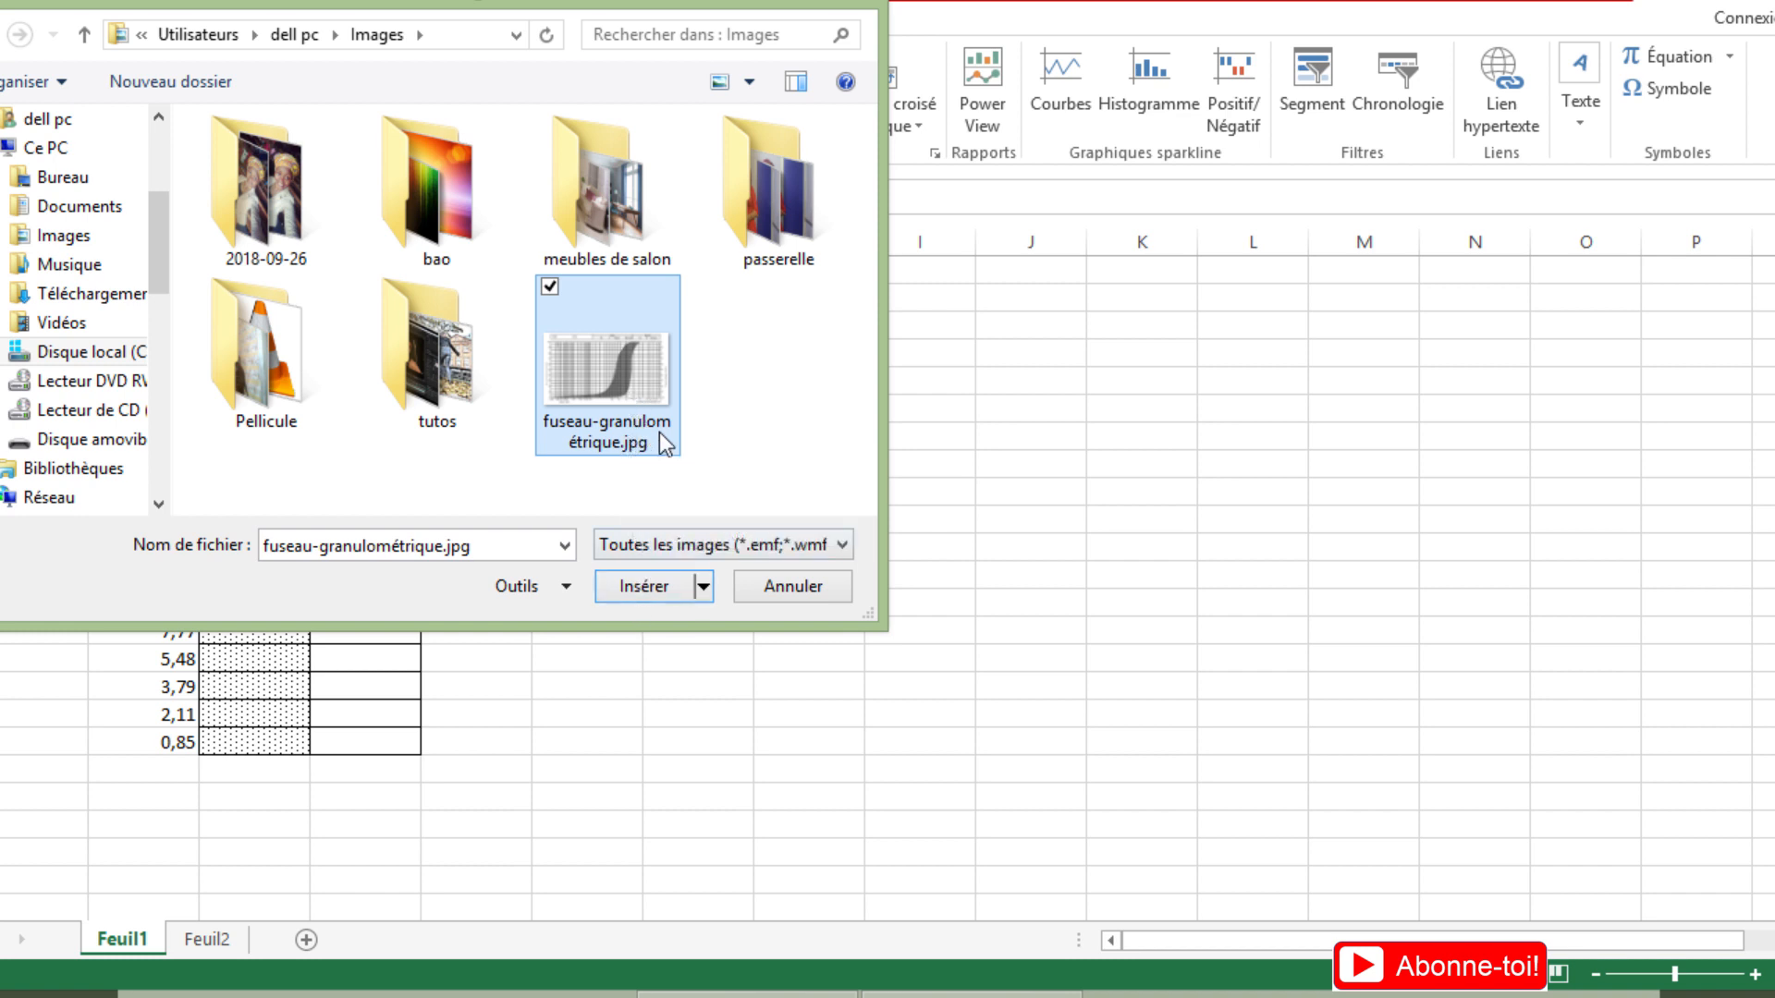
click(638, 592)
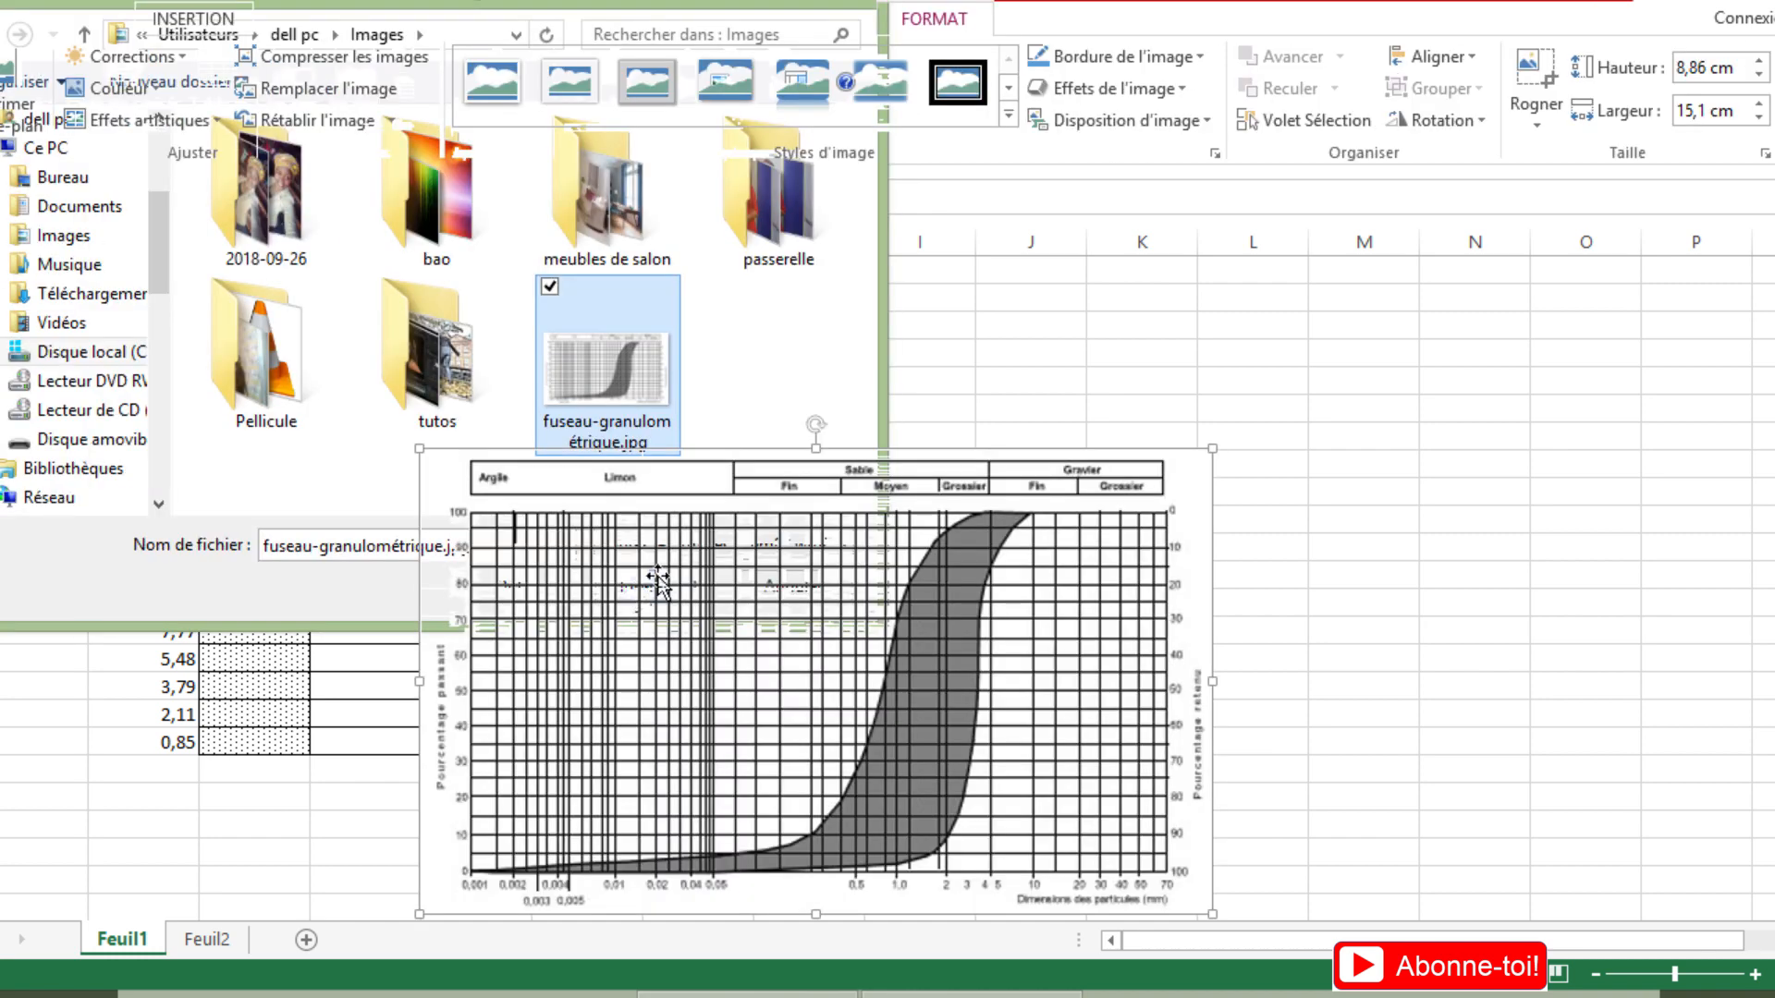
drag(837, 523, 908, 434)
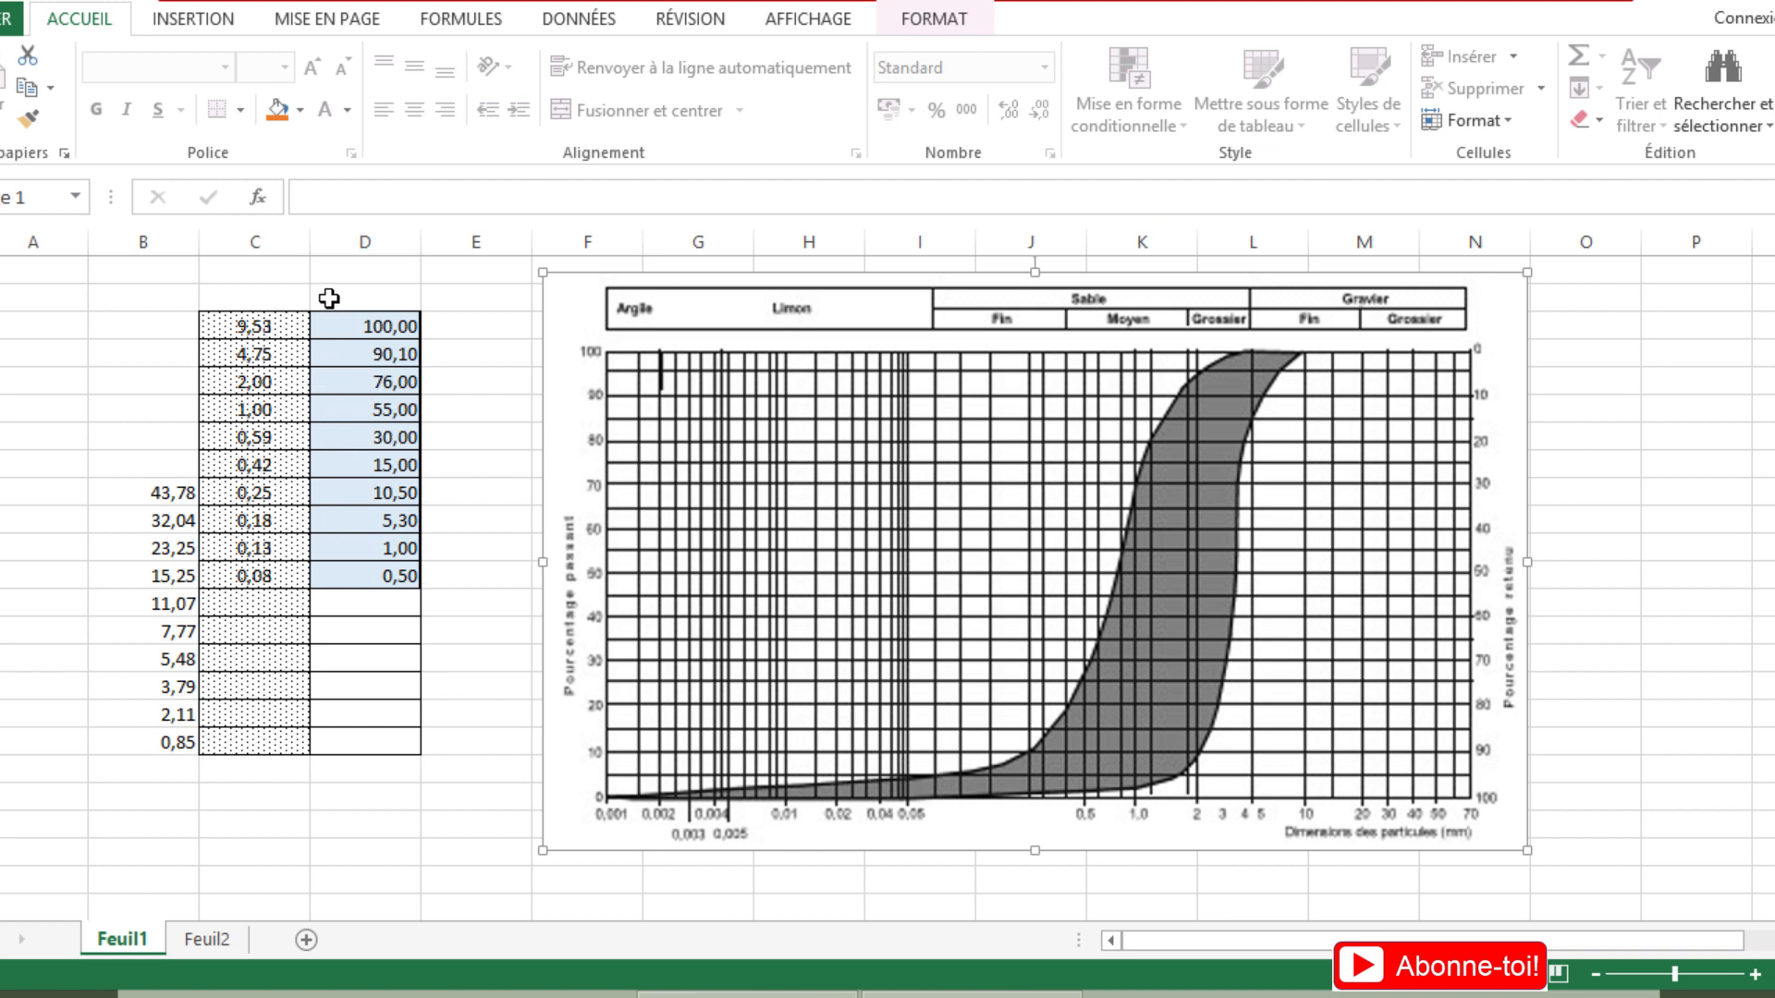
- Insert an empty scatter chart with smooth lines and markers on Feuil1
click(194, 19)
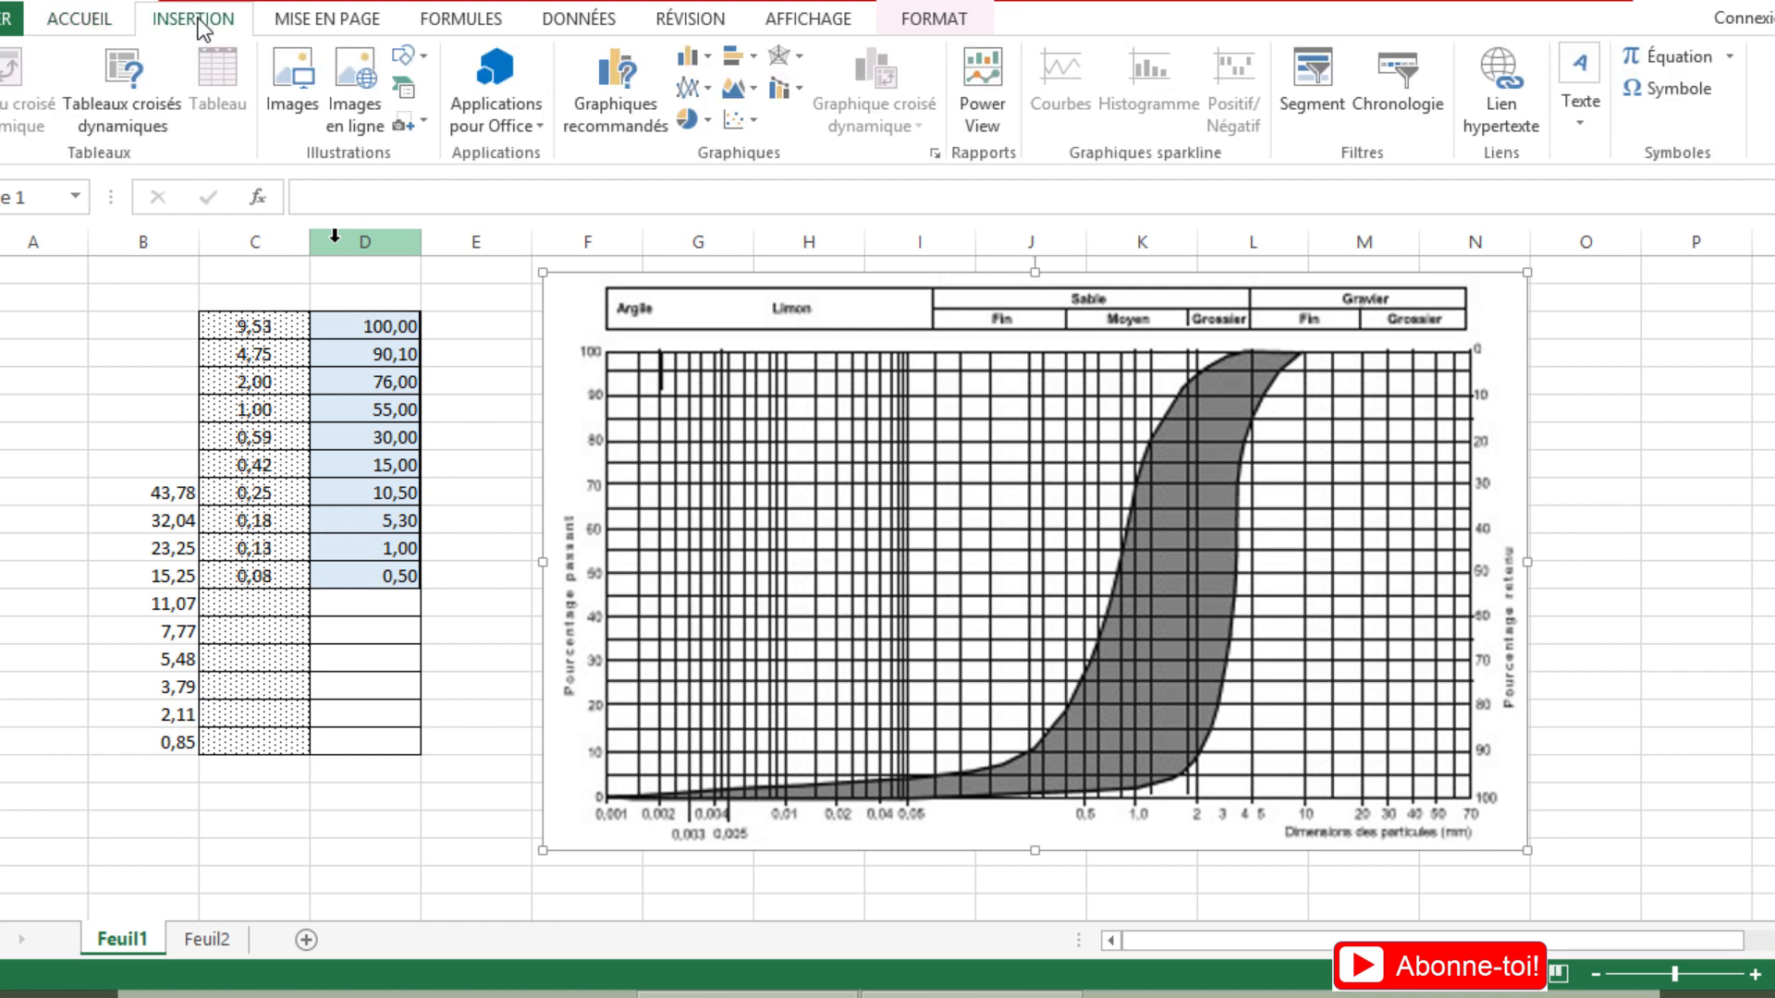
click(754, 120)
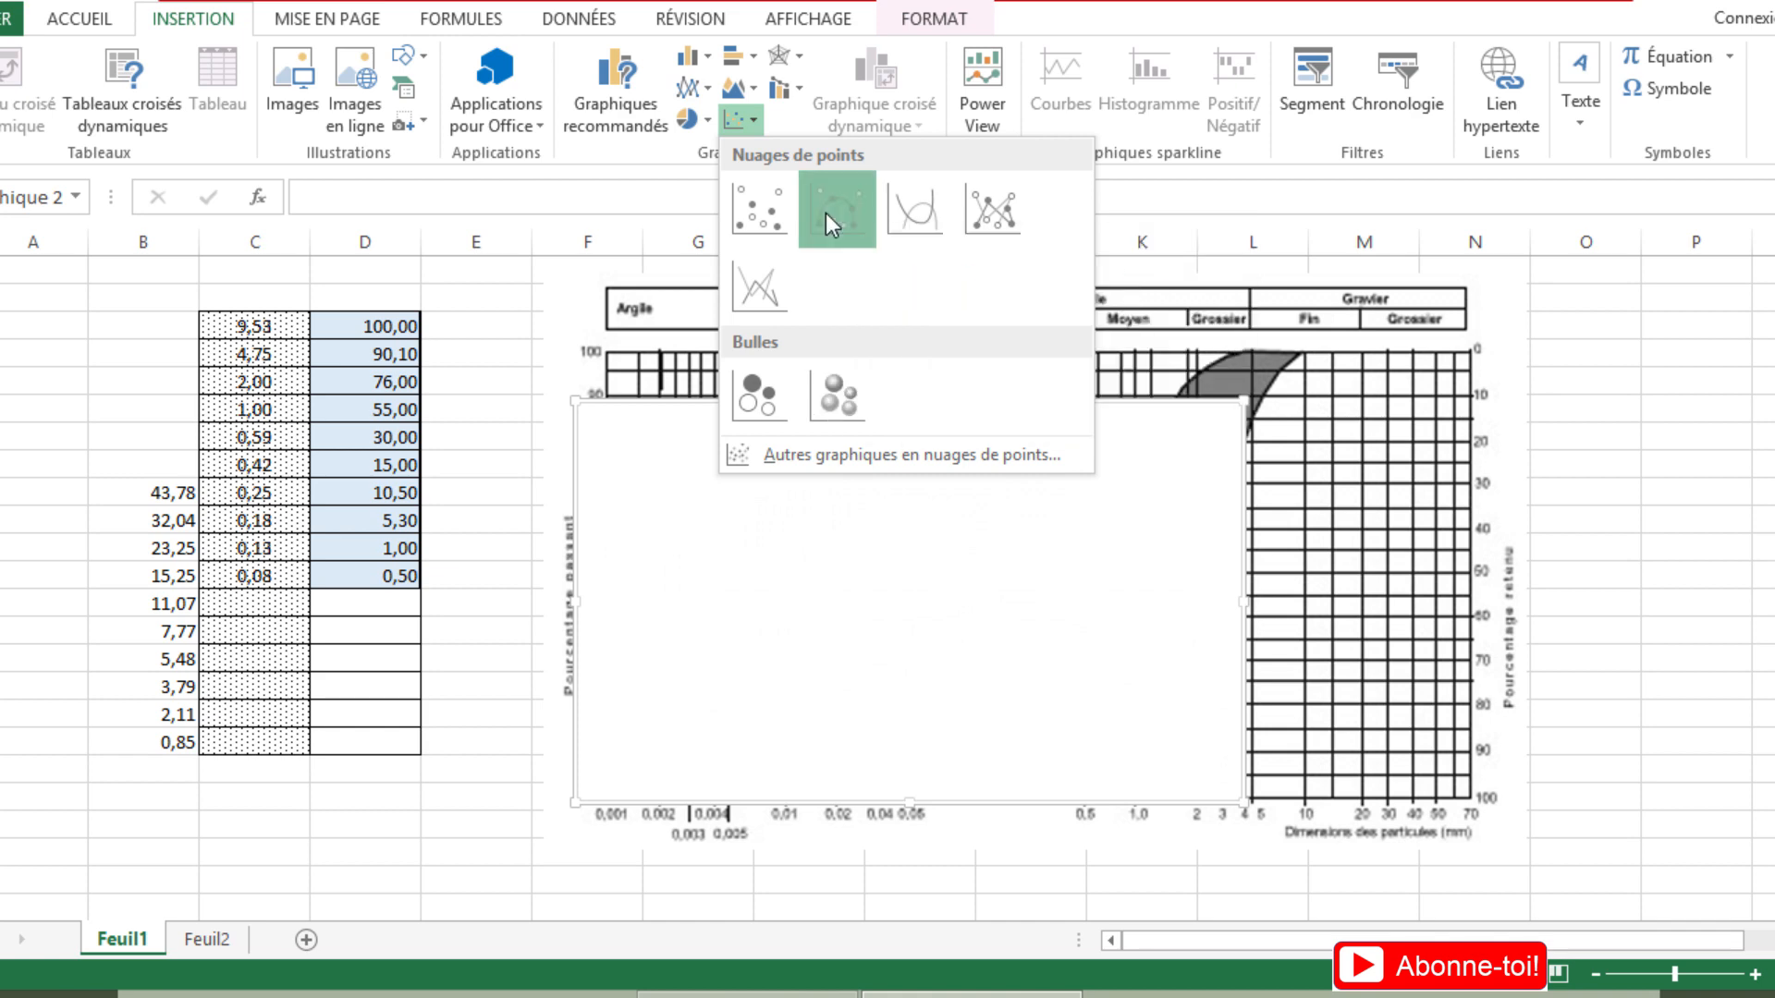
click(752, 120)
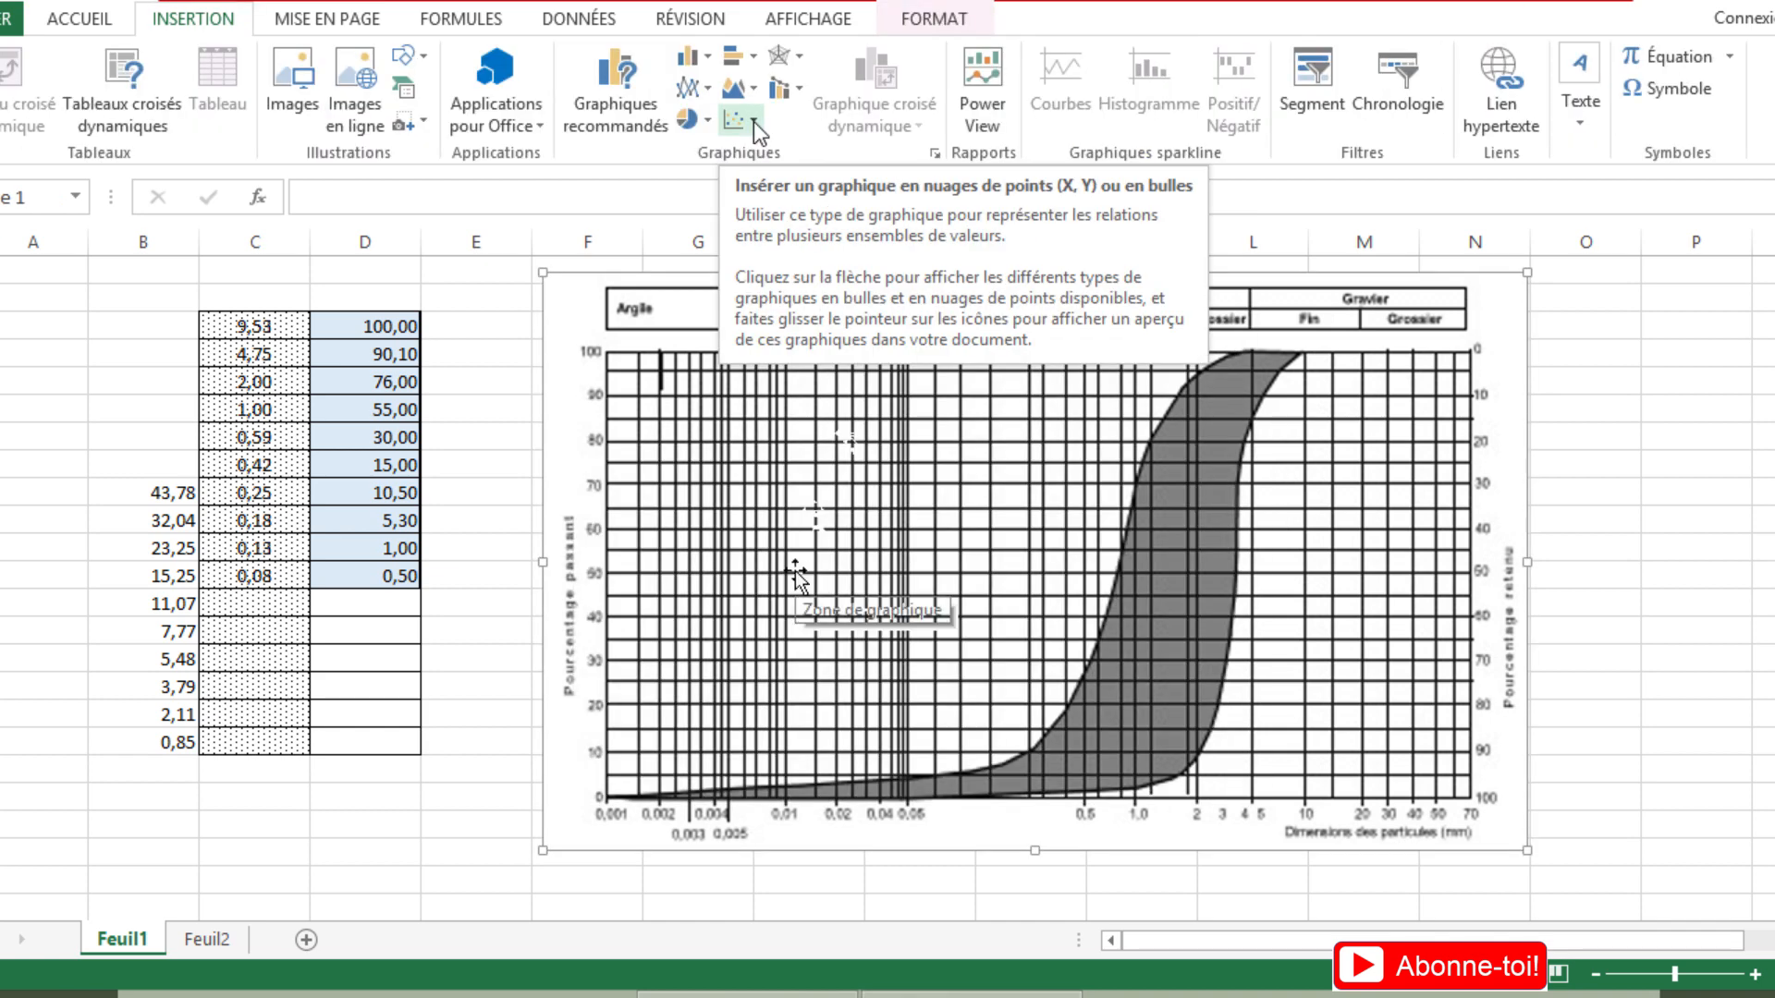
- Open the data source selection for the empty scatter chart
right_click(795, 570)
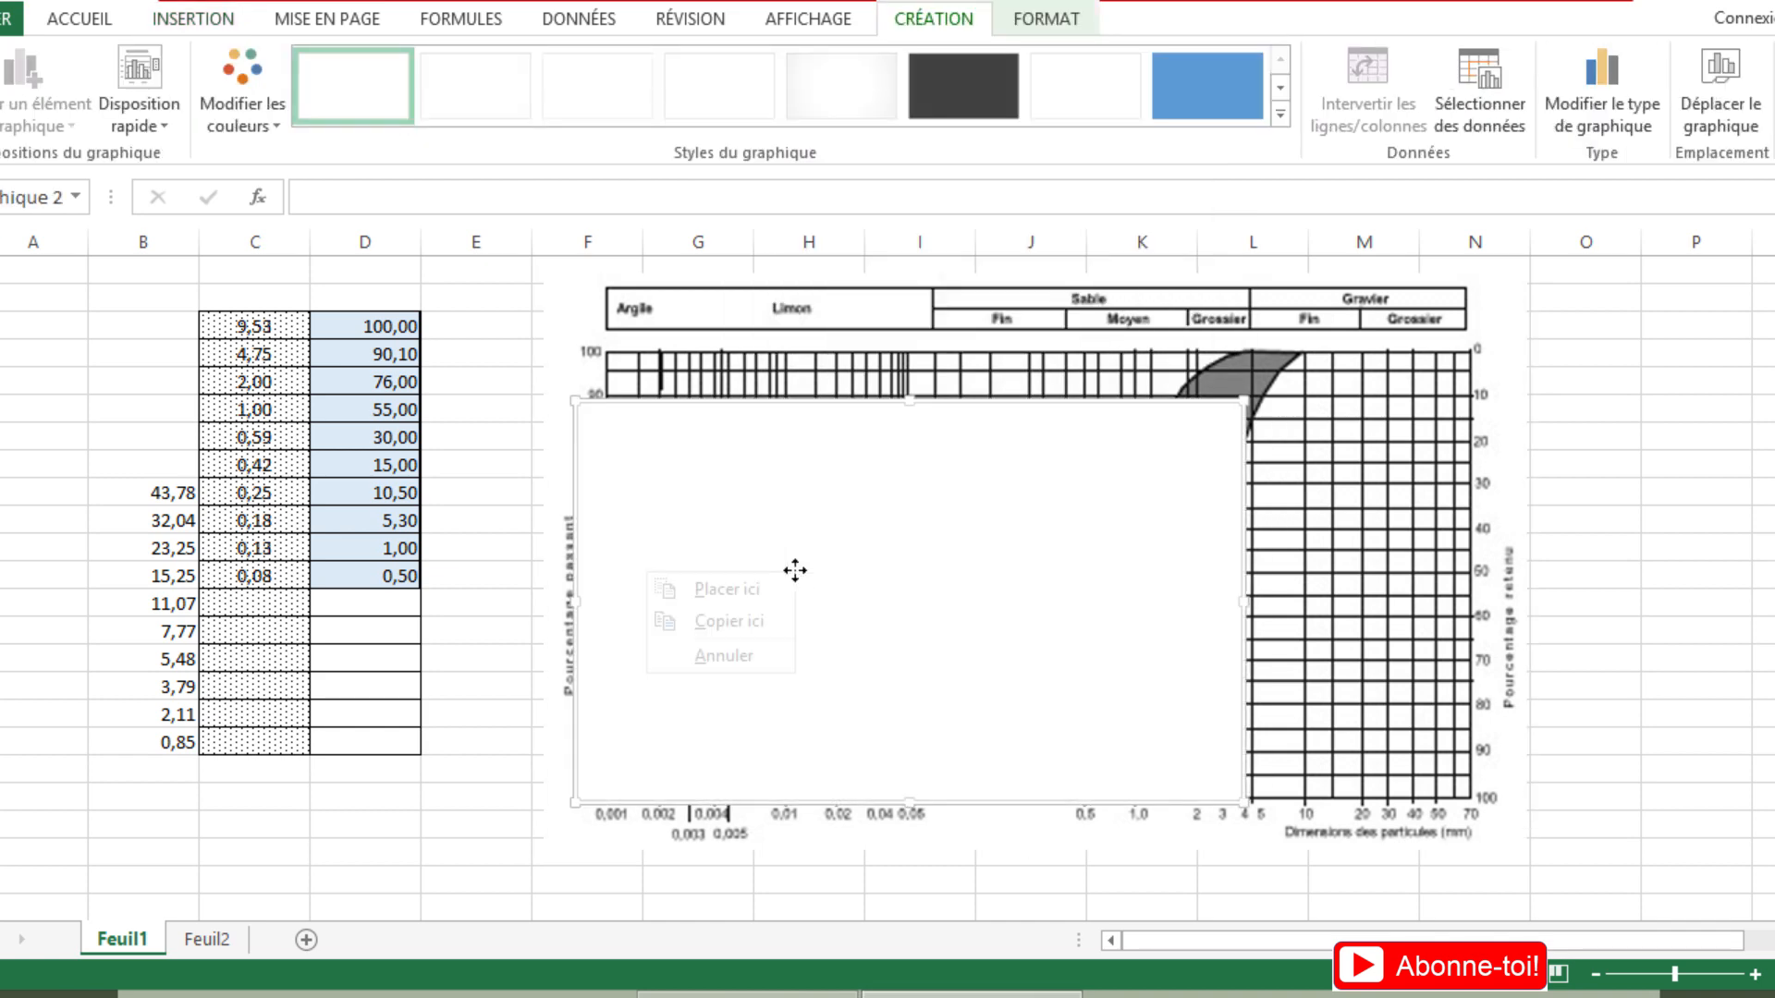
click(841, 573)
right_click(842, 573)
click(886, 582)
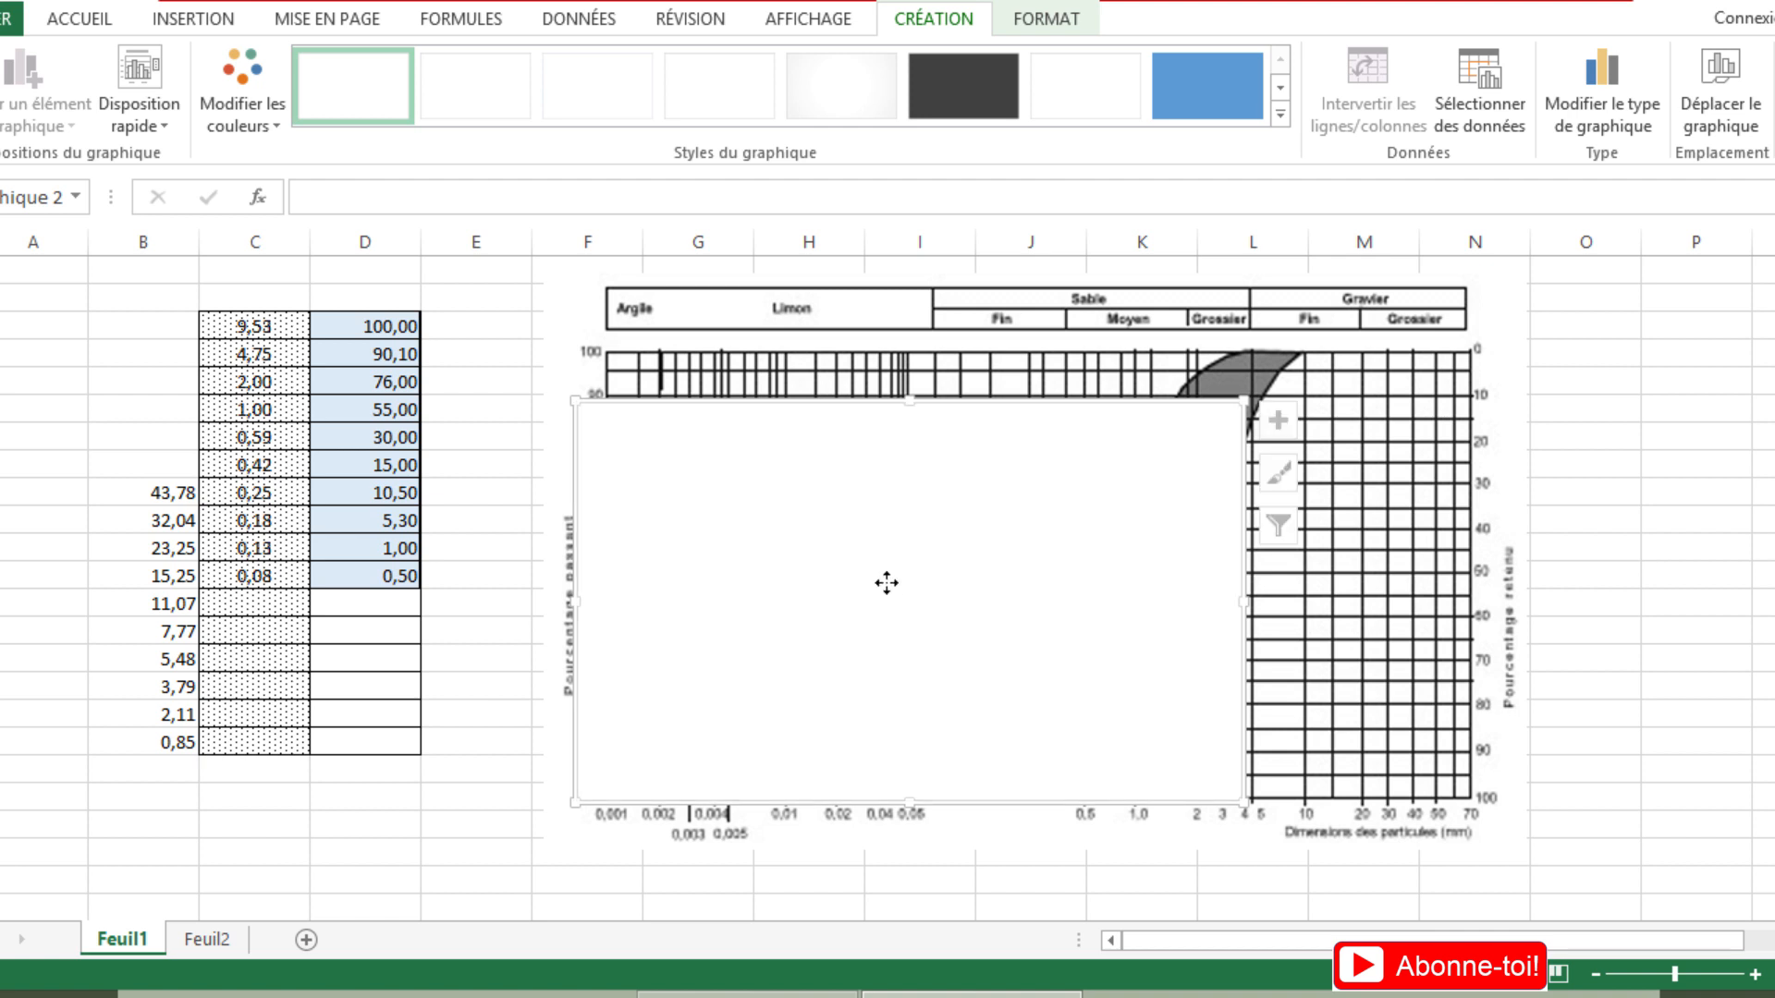
right_click(883, 586)
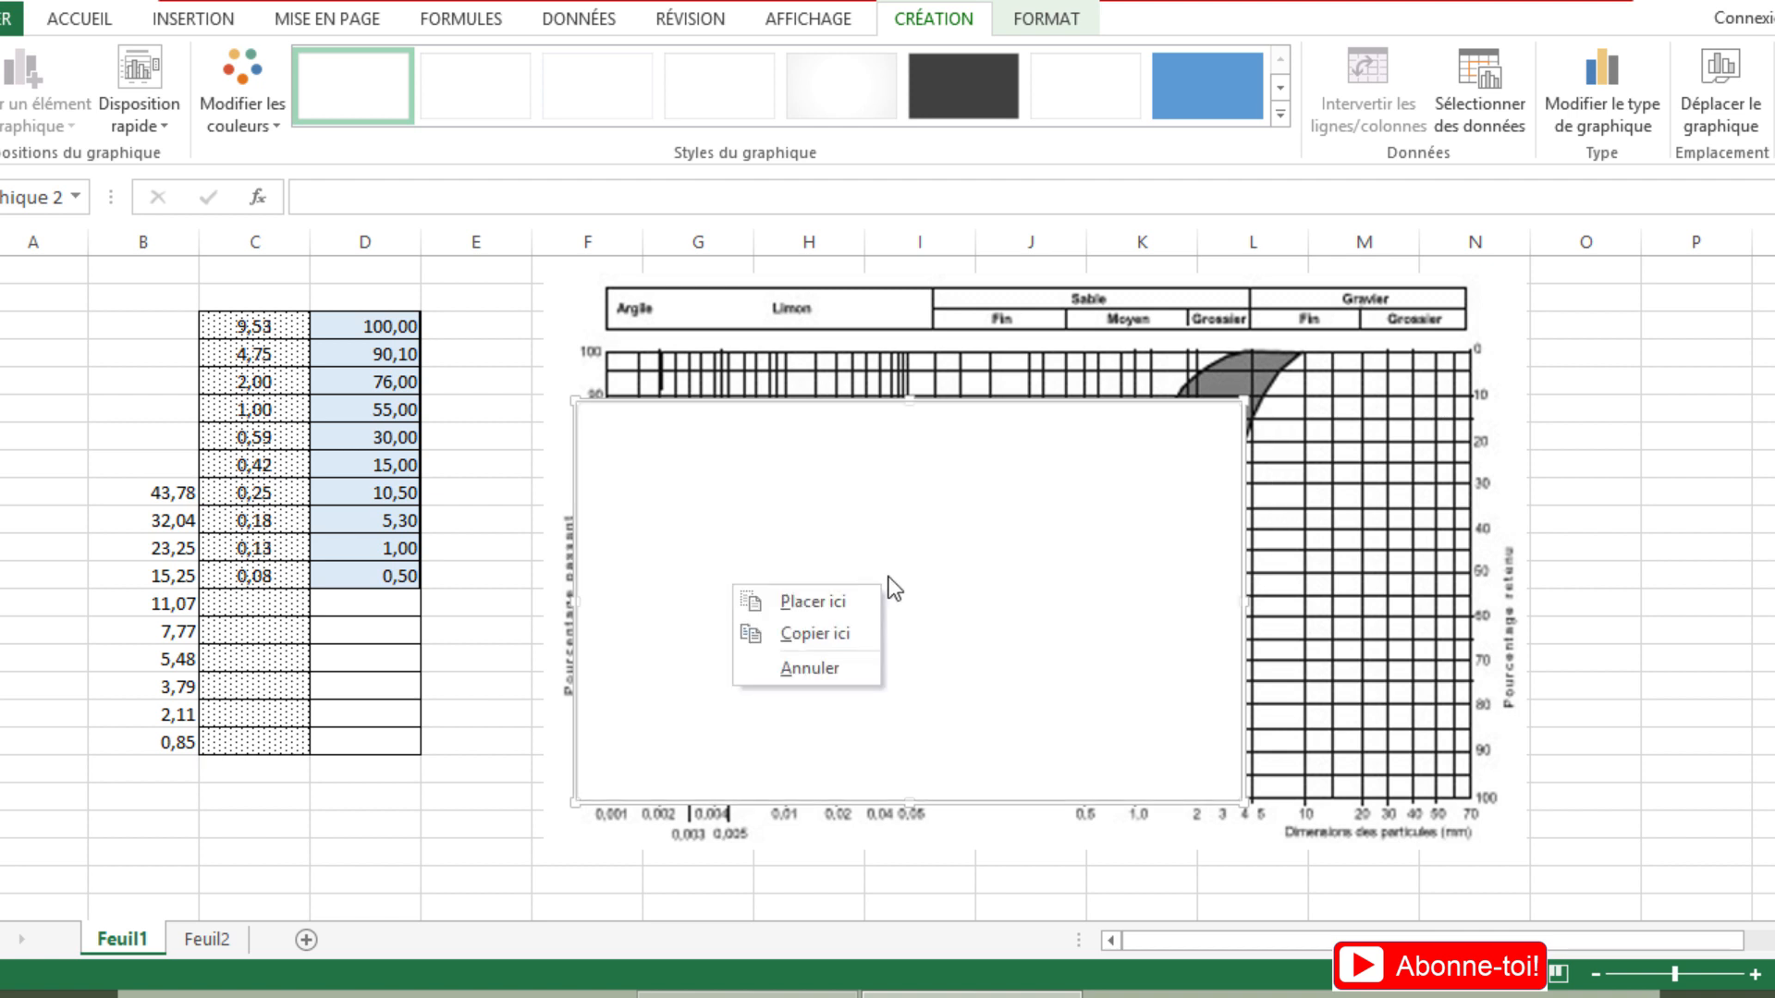
click(893, 572)
right_click(880, 585)
right_click(897, 567)
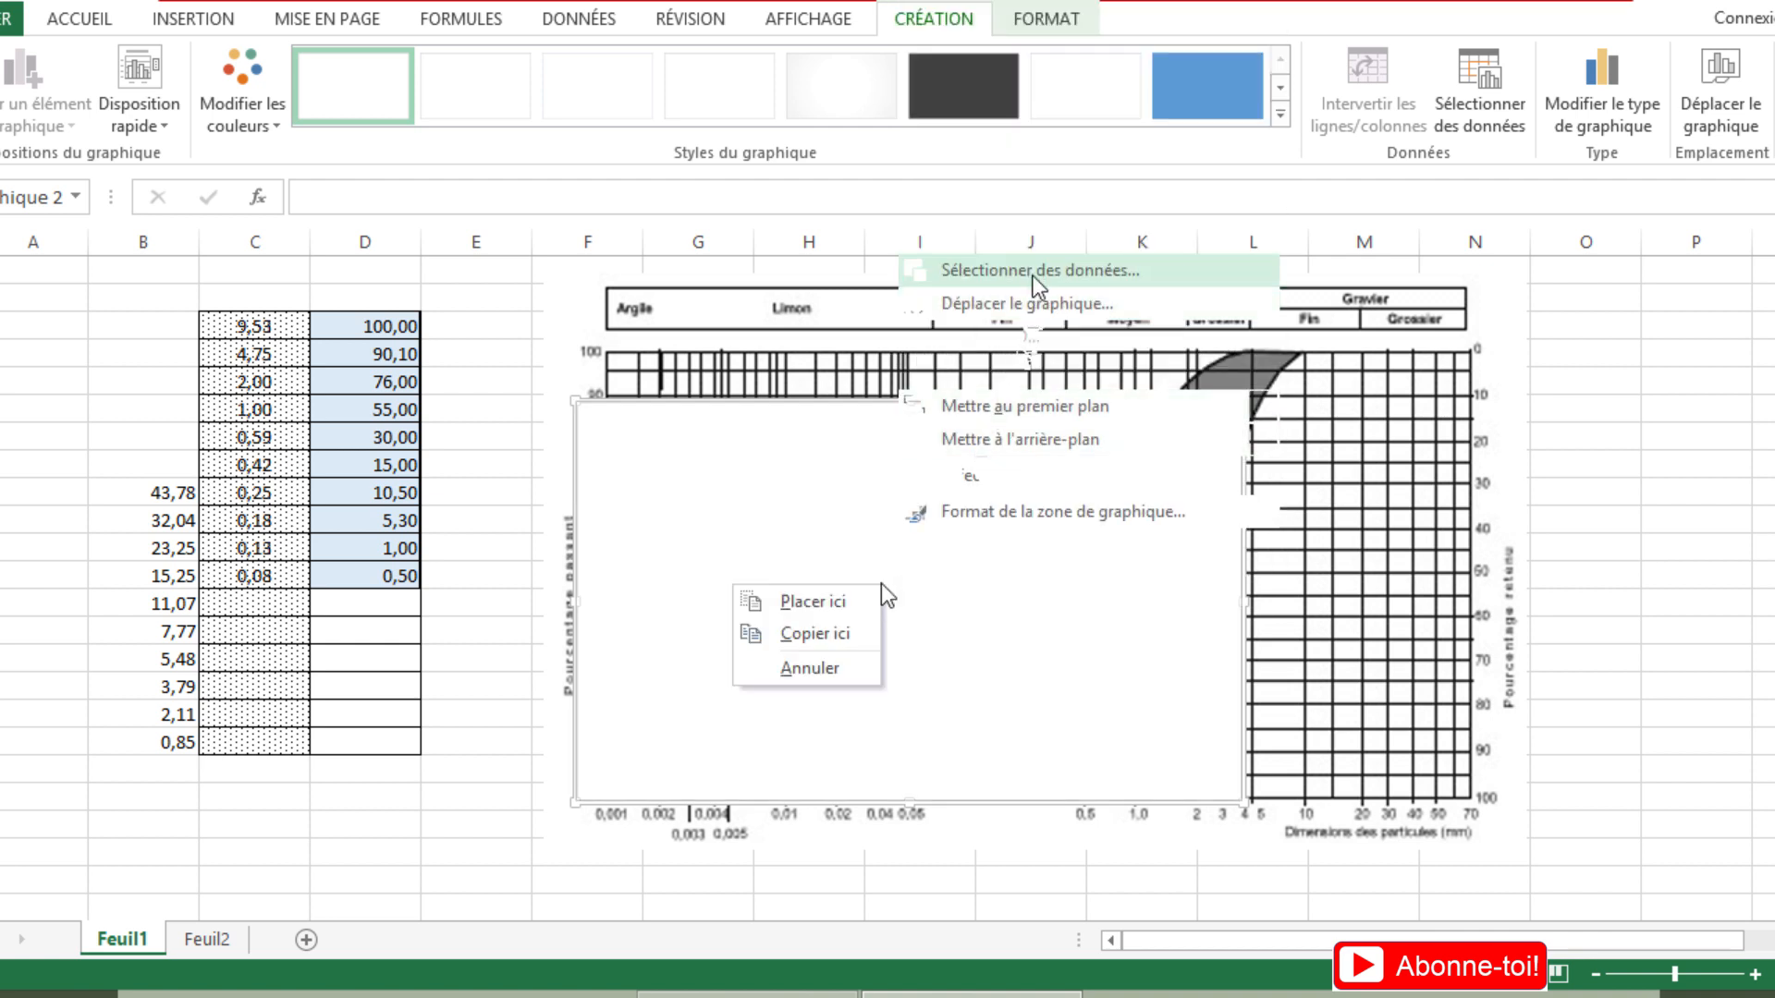
click(1031, 277)
right_click(894, 584)
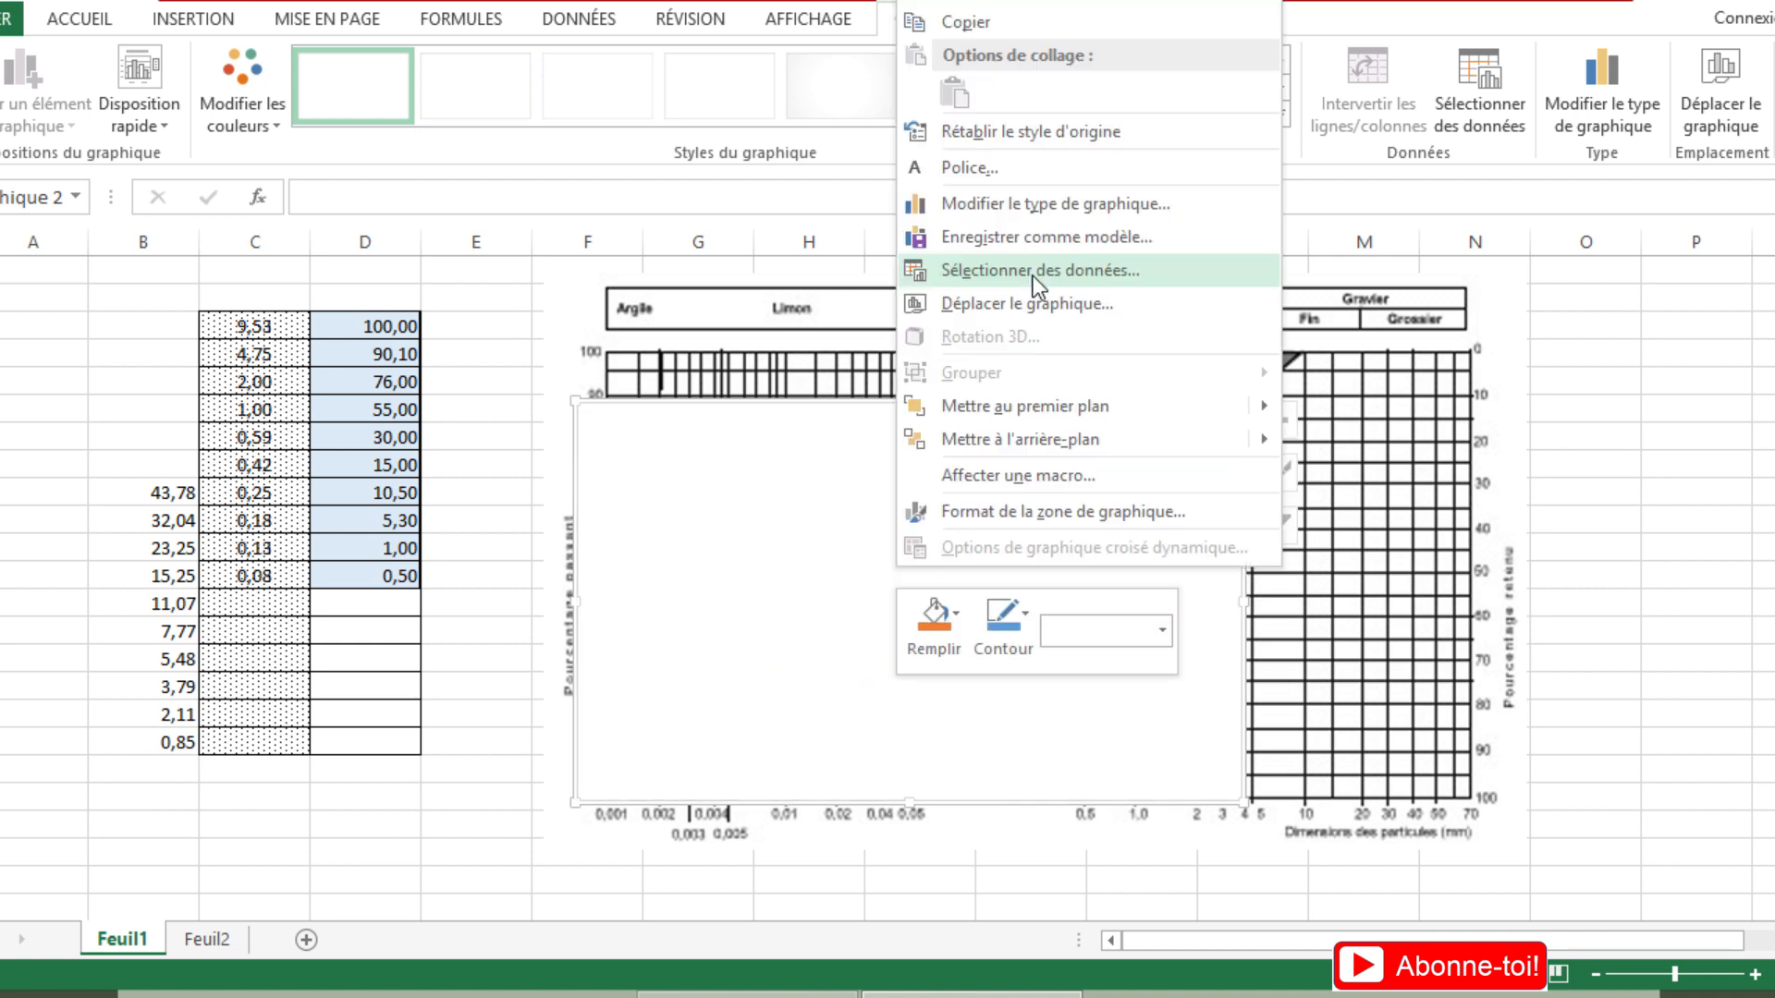
click(1033, 275)
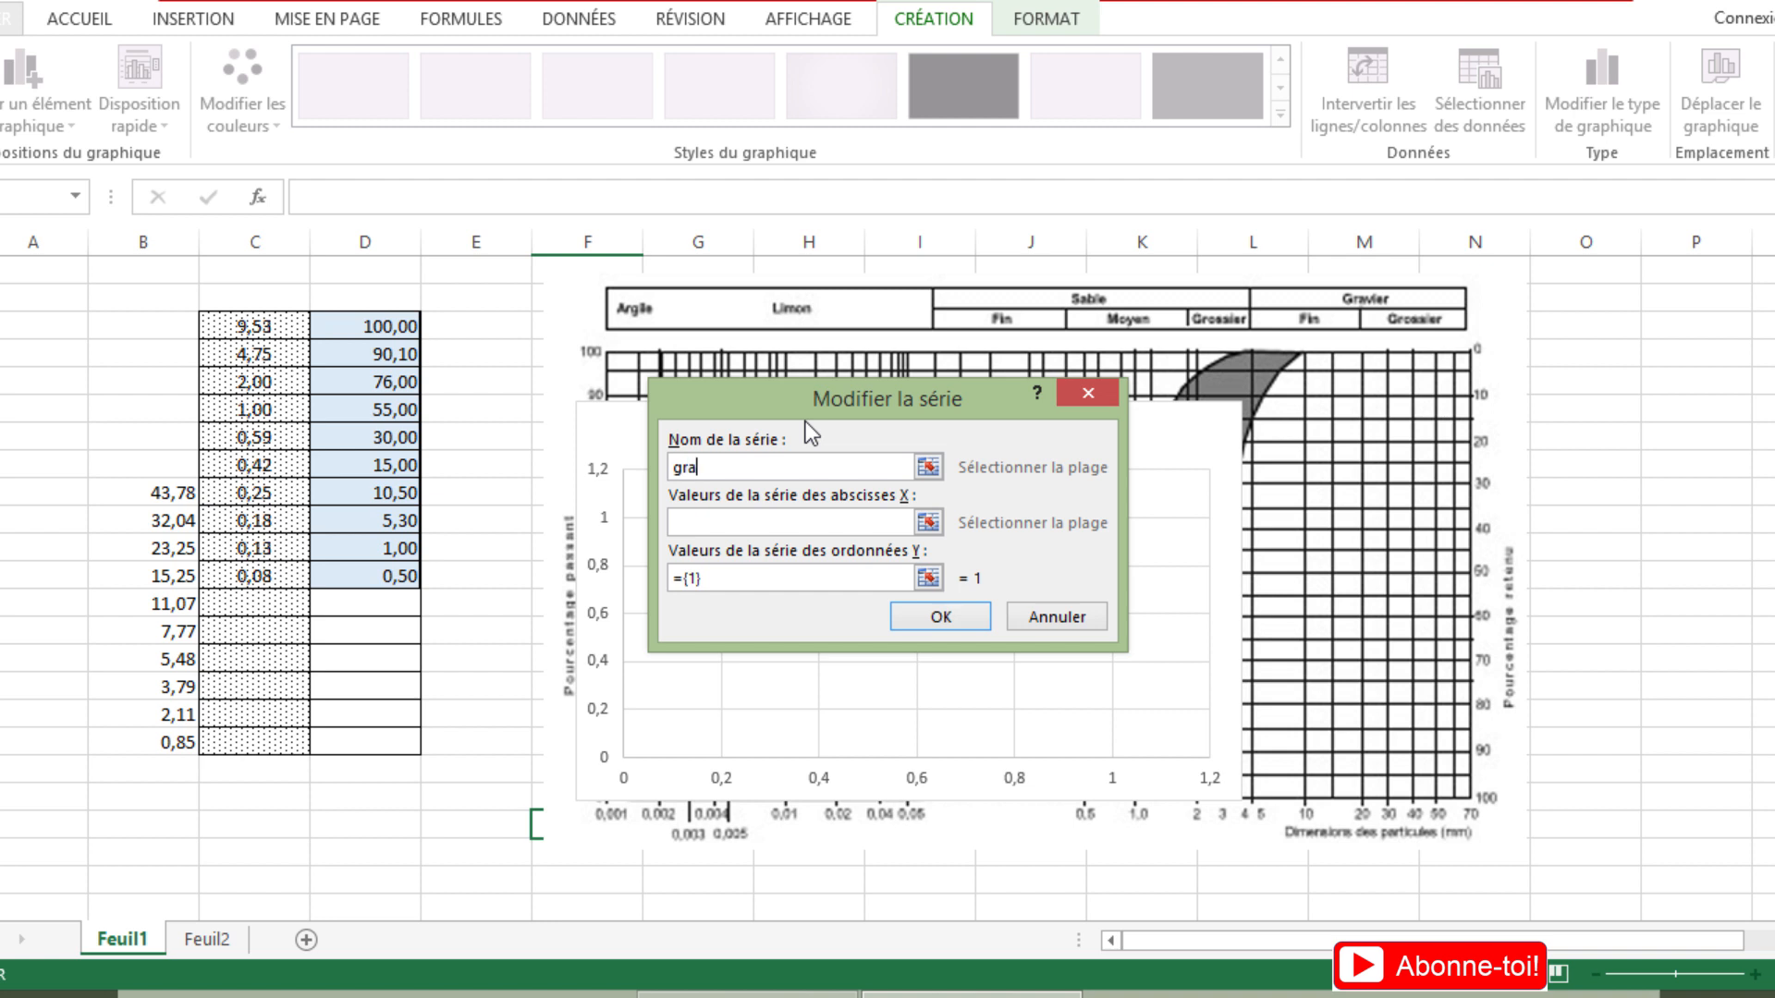
- Add a series named granulo with X values from C5:C14 and Y values from D5:D14
text(lo)
key(Tab)
click(303, 332)
drag(268, 410, 259, 575)
click(859, 583)
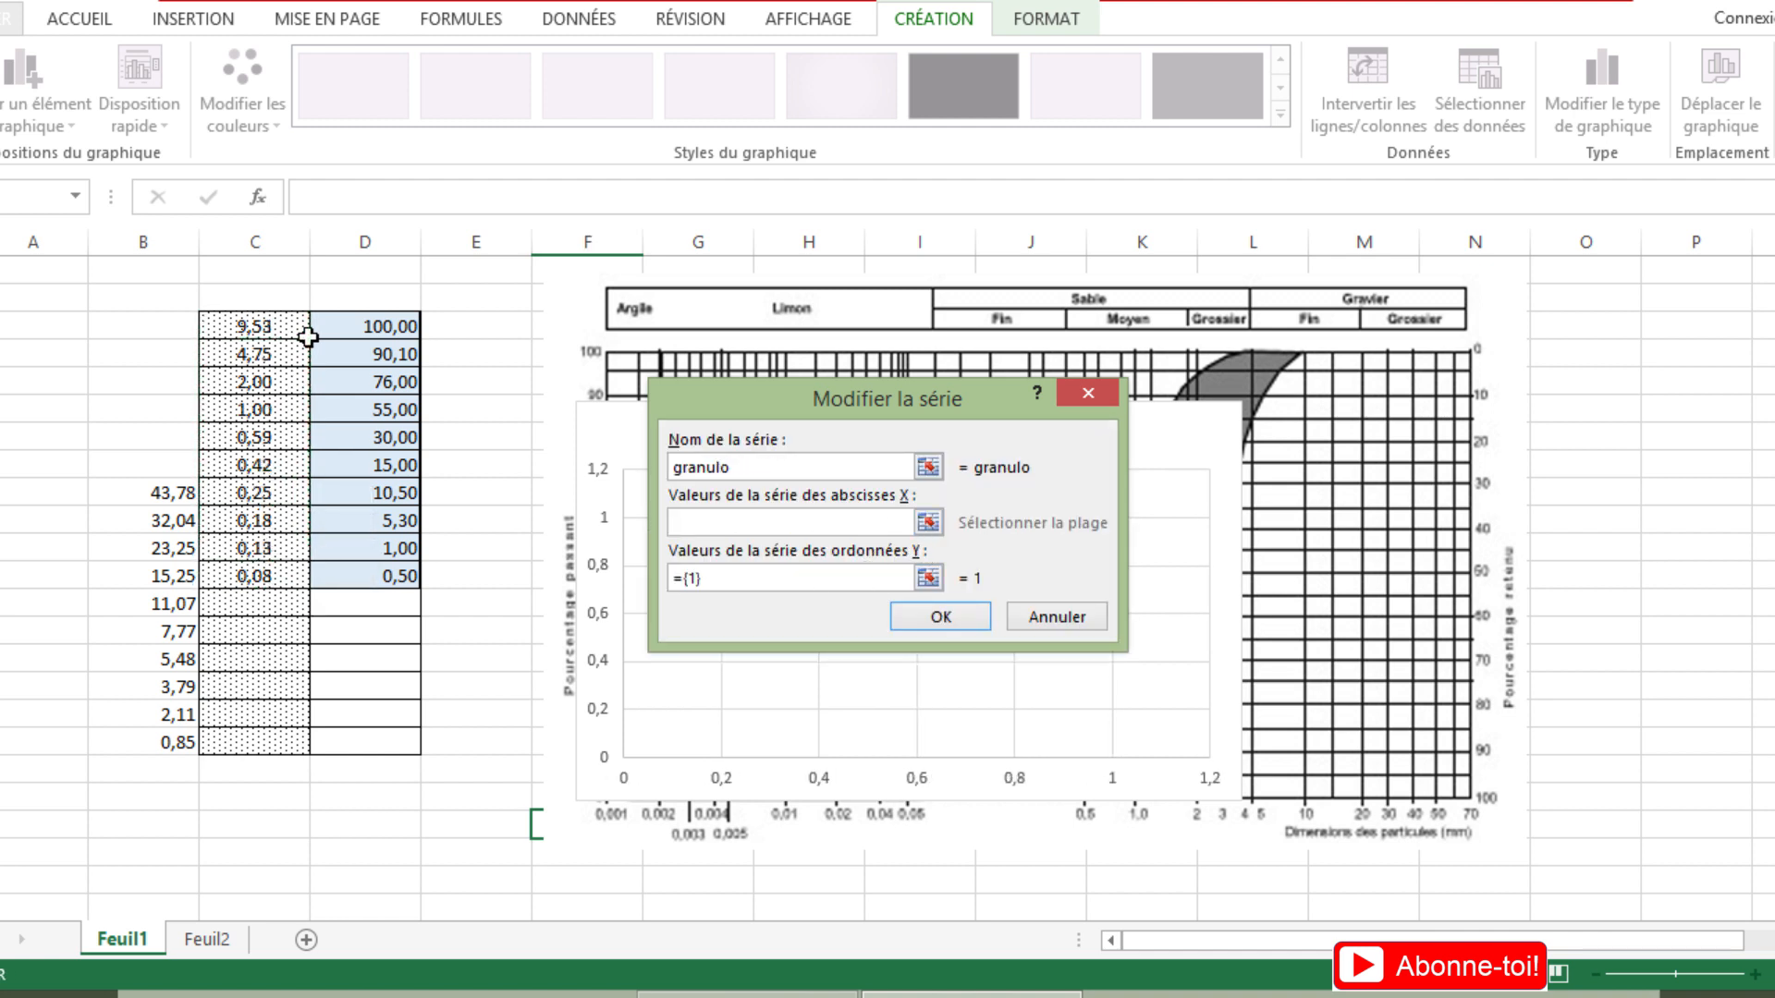
drag(391, 327, 395, 564)
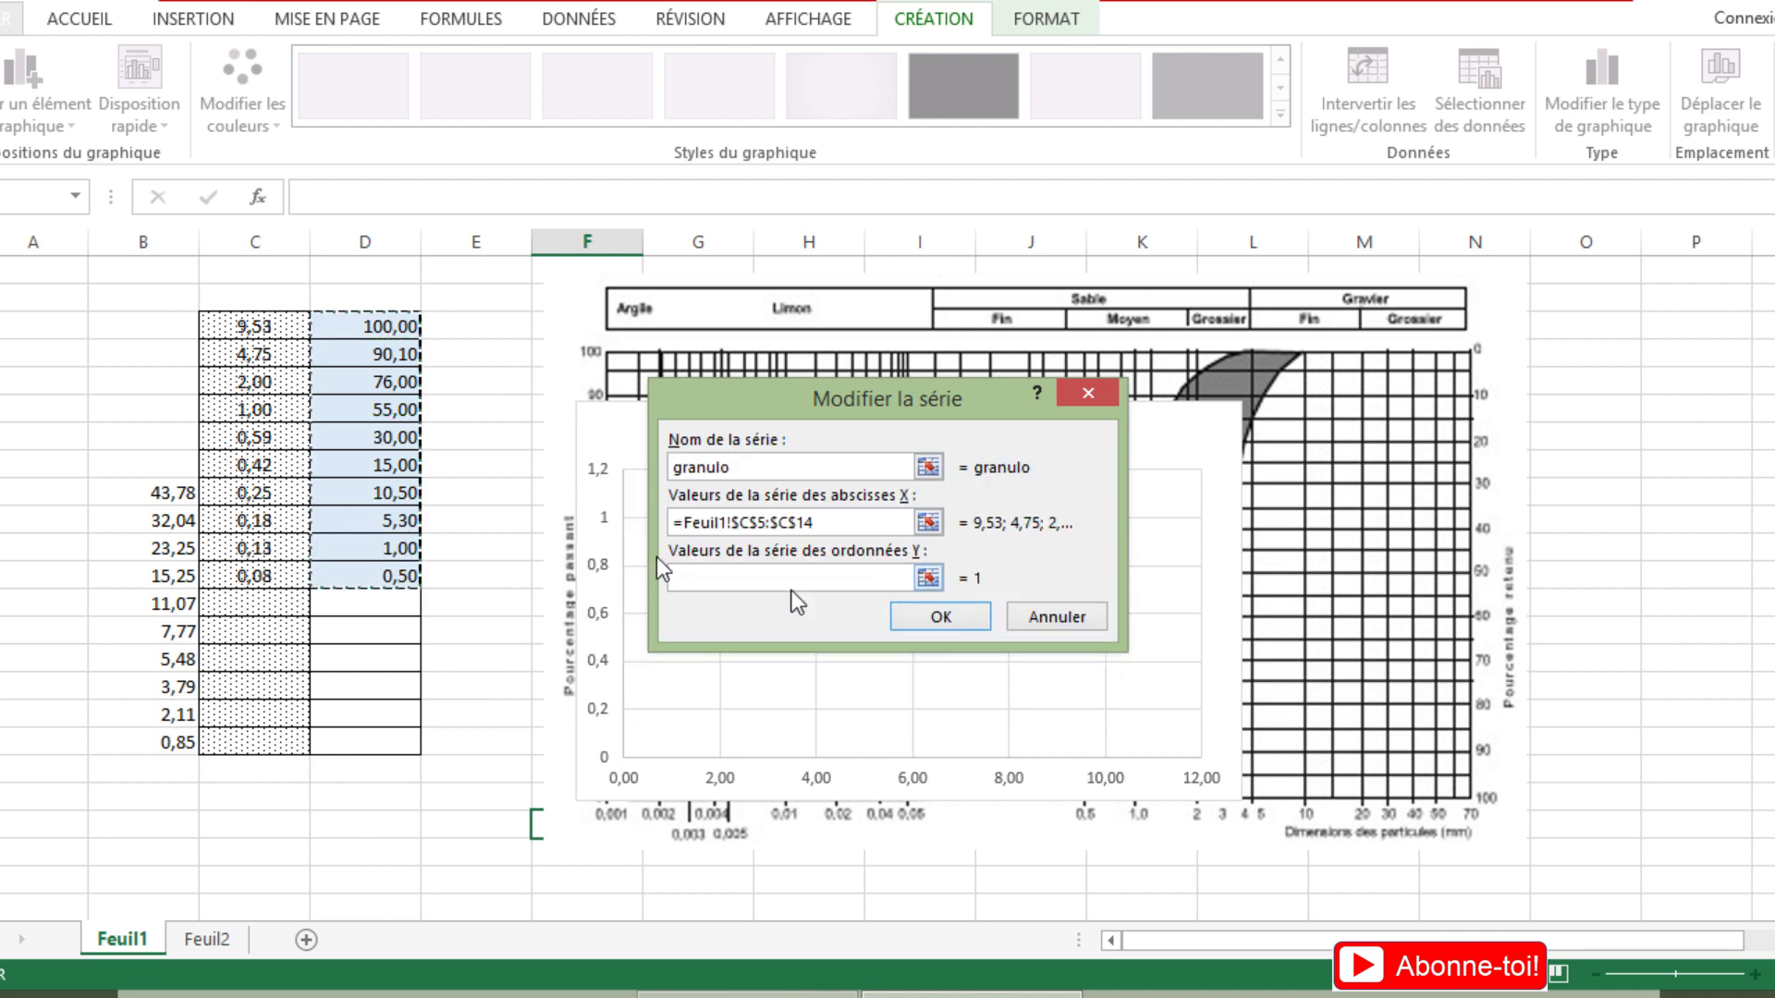
click(959, 626)
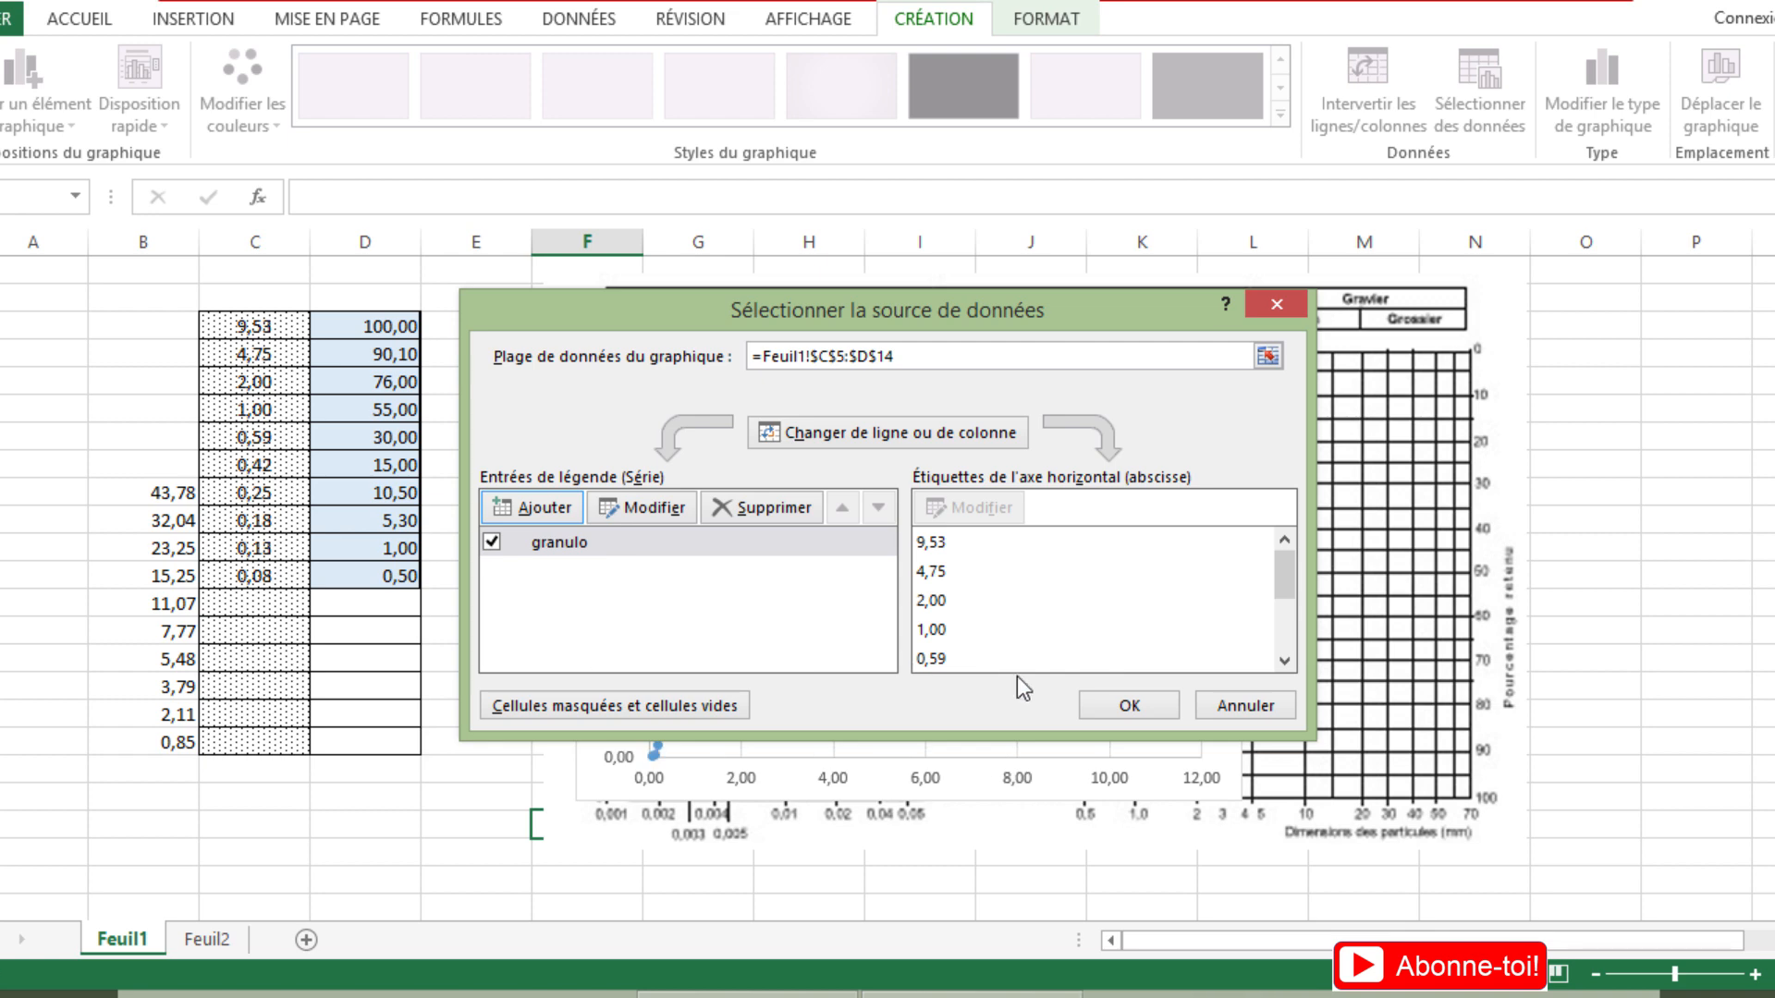
click(1150, 708)
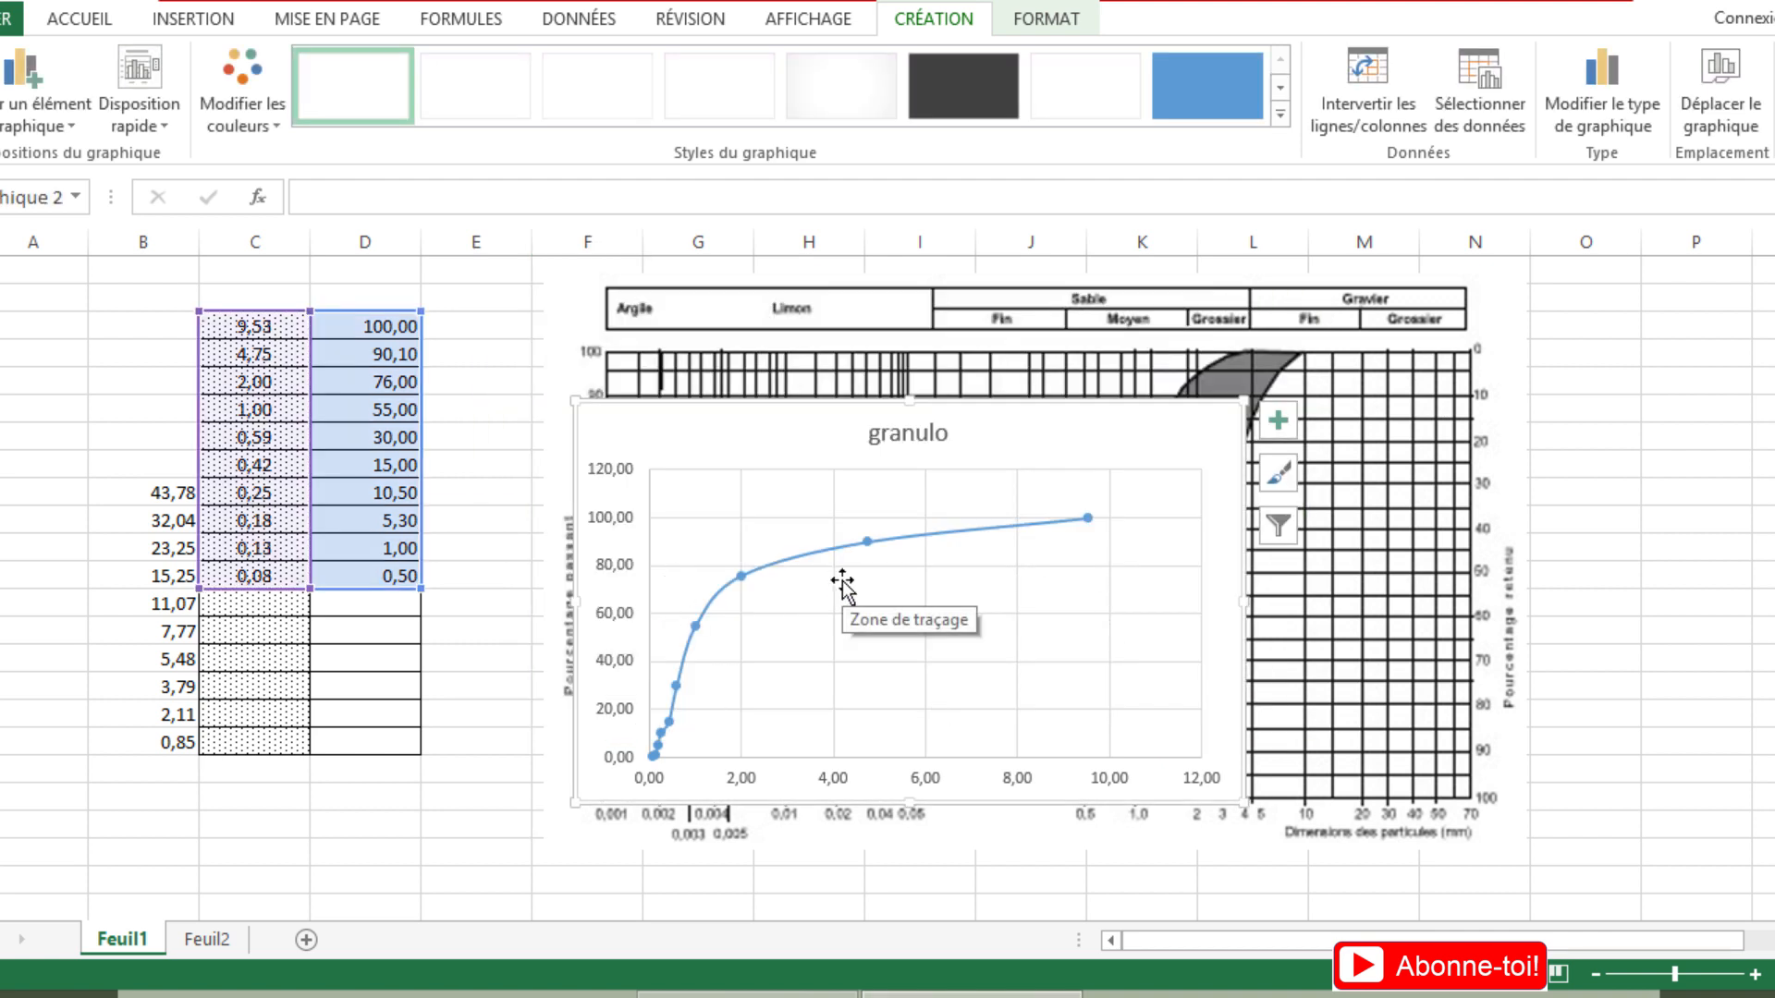
- Apply a logarithmic scale to the granulo chart's horizontal axis
click(835, 786)
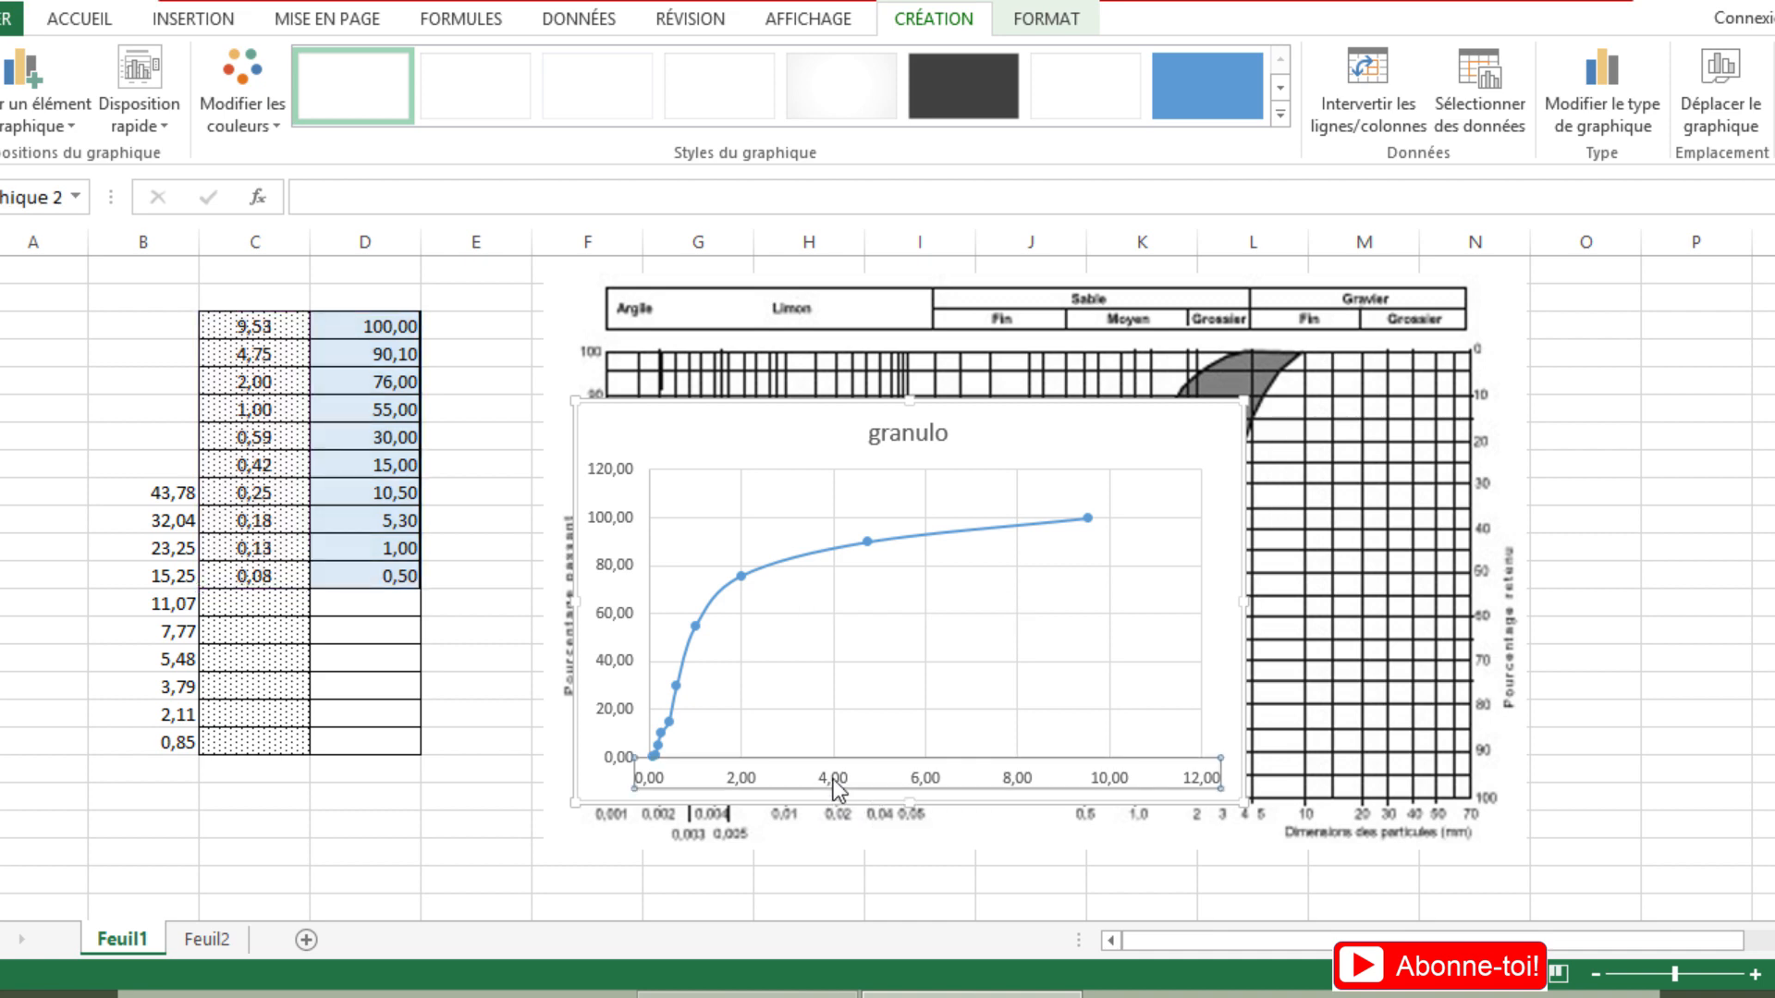
double_click(837, 788)
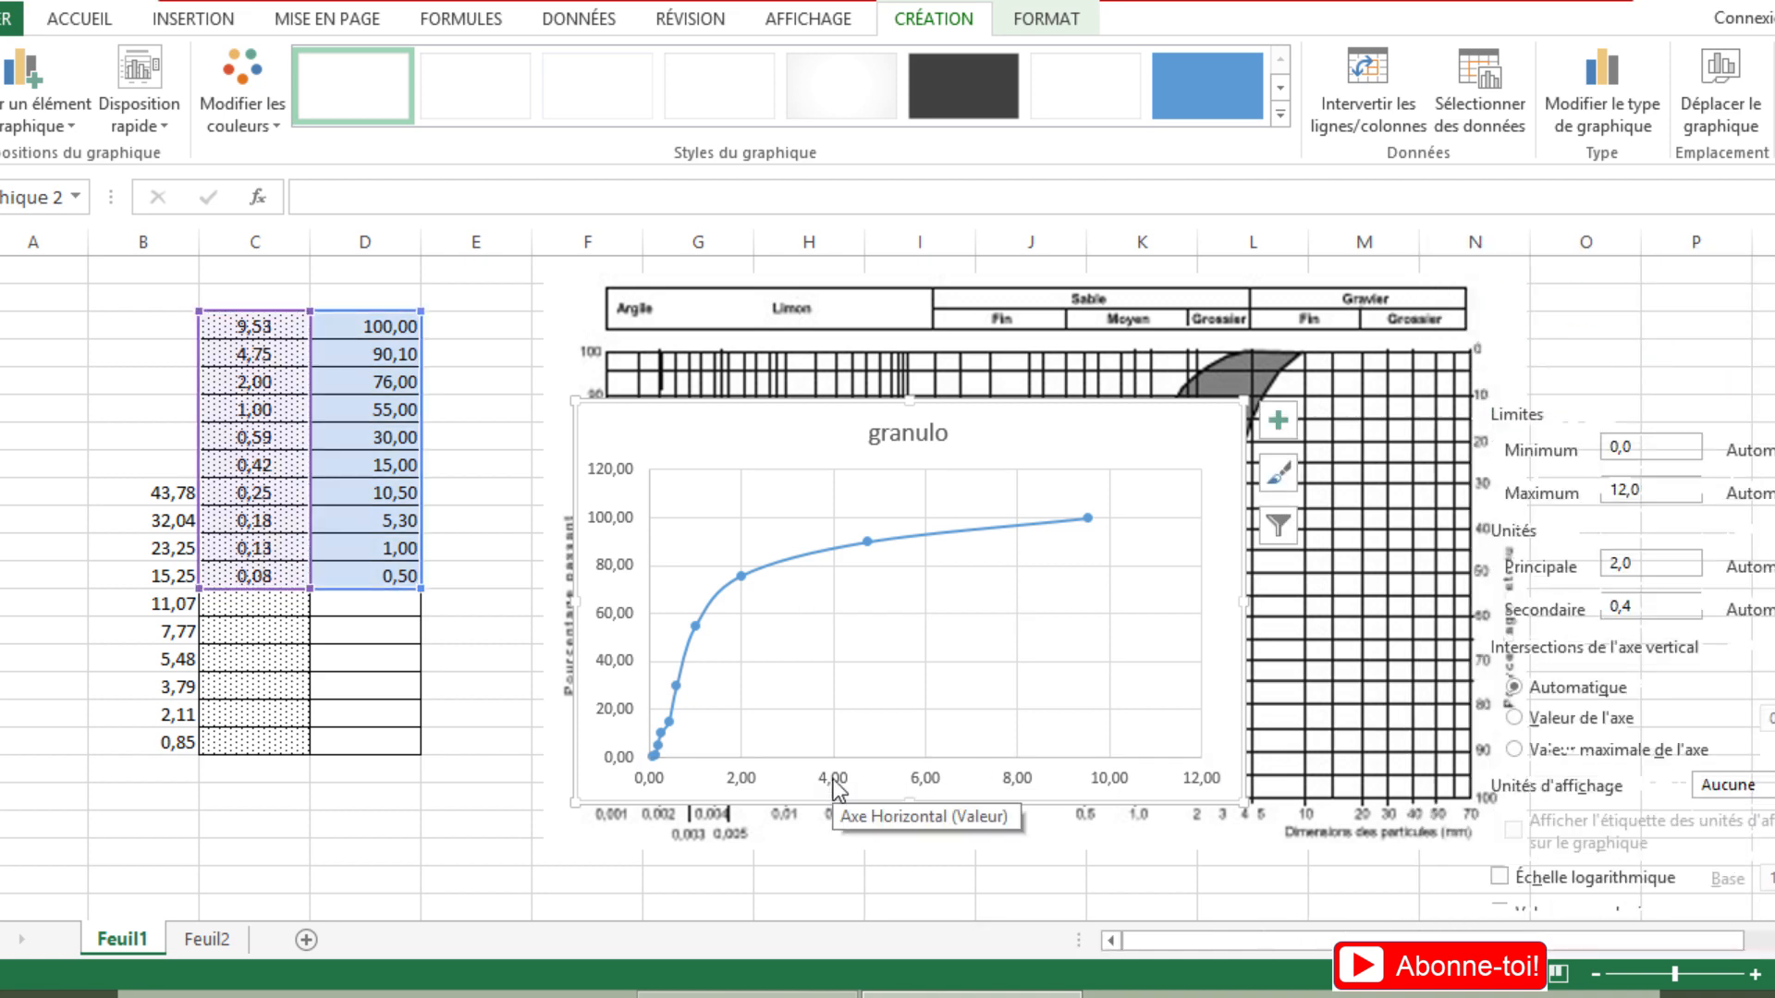
scroll(1636, 804, down, 2)
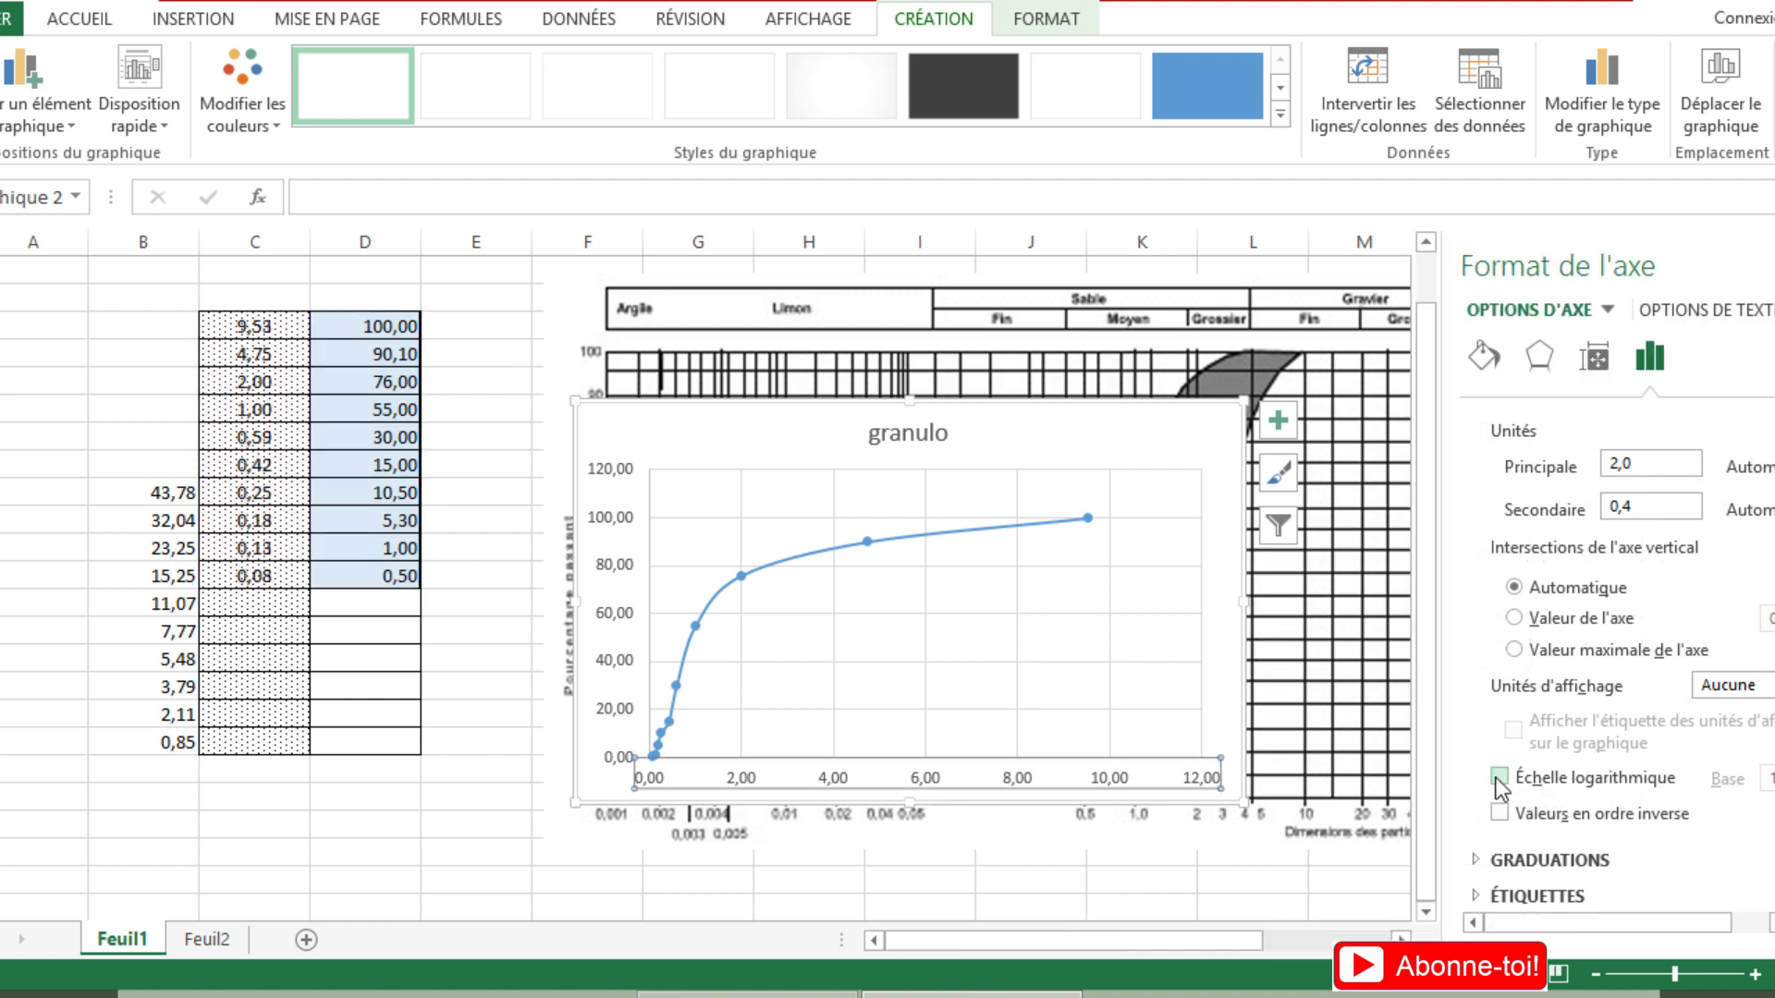
click(1498, 777)
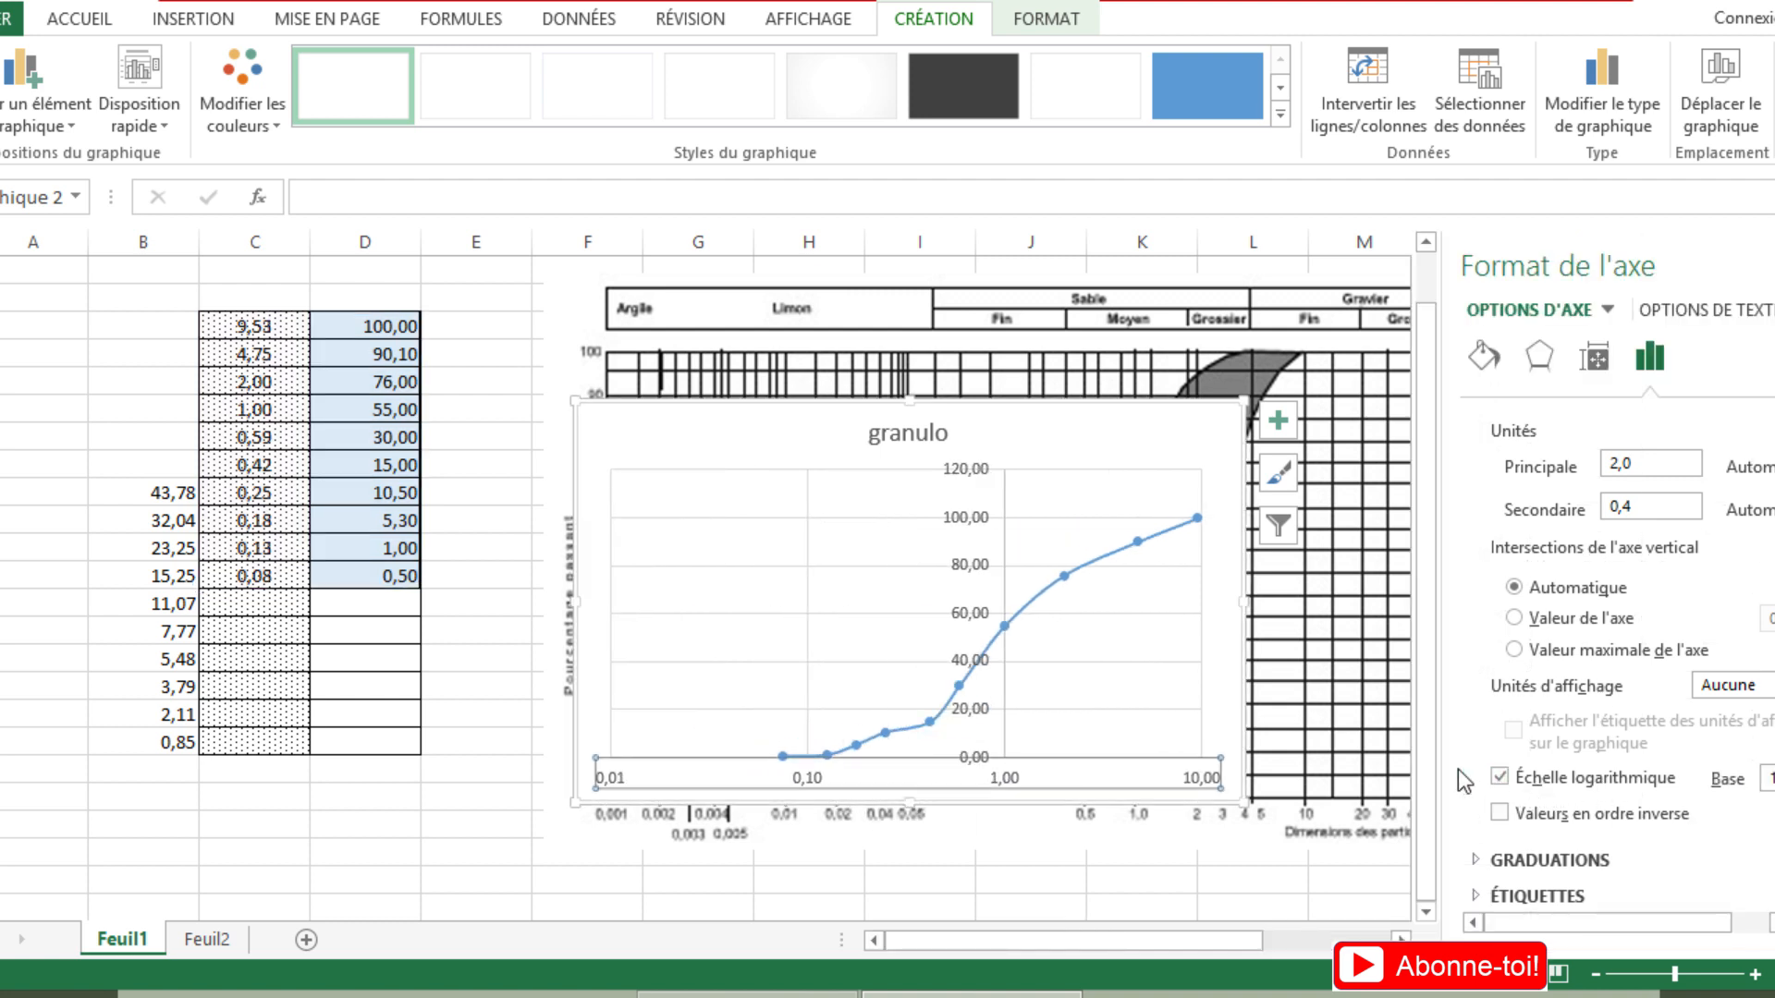
click(1498, 778)
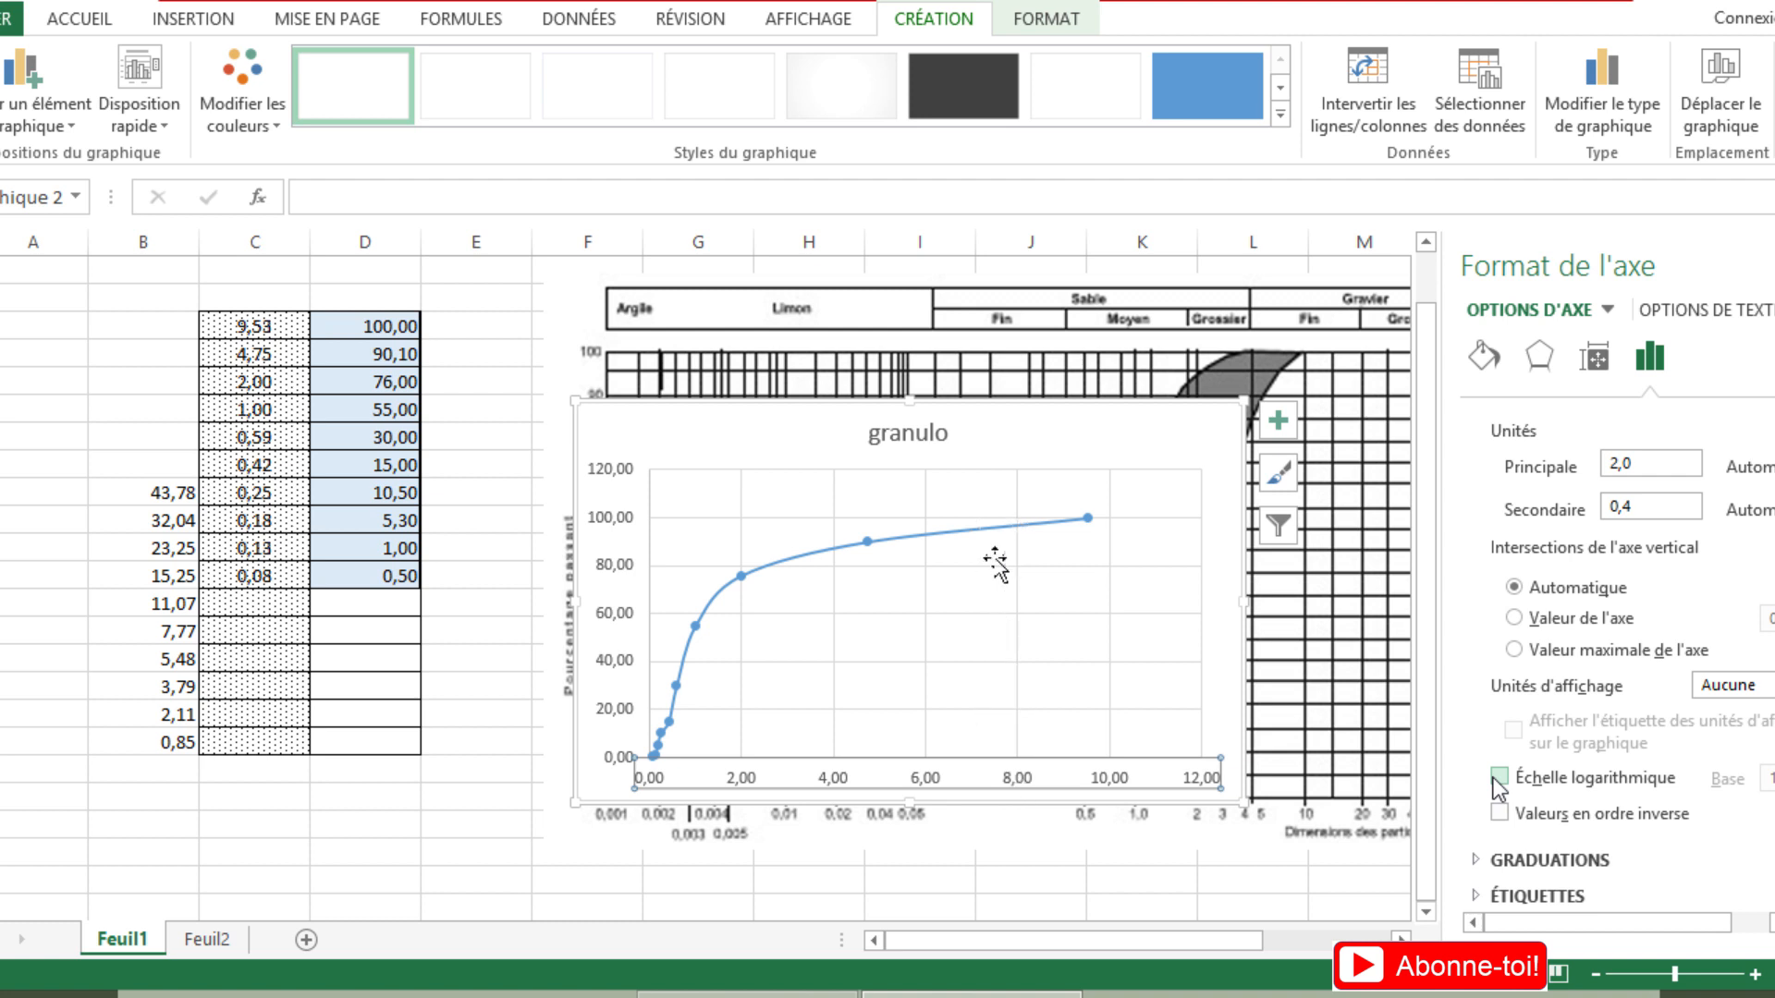
click(1498, 778)
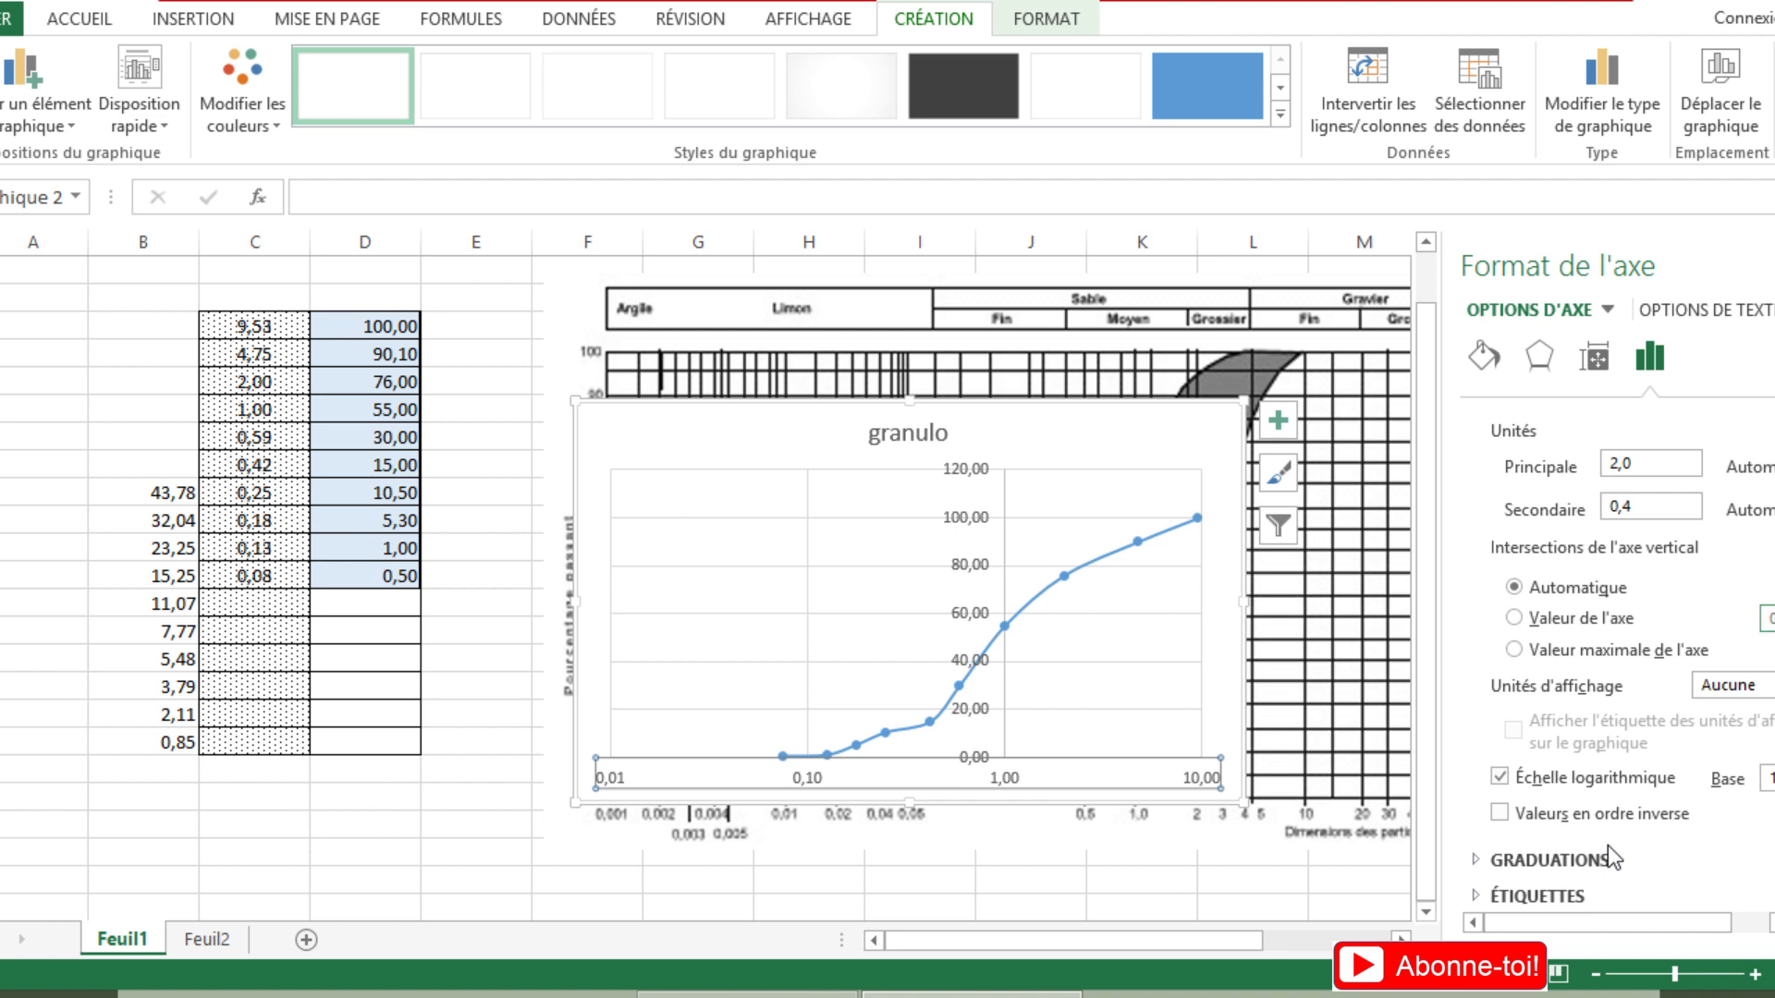
- Make the vertical axis cross at a fixed axis value at the low end of the horizontal axis
text(1)
key(Return)
key(ctrl+z)
key(ctrl+y)
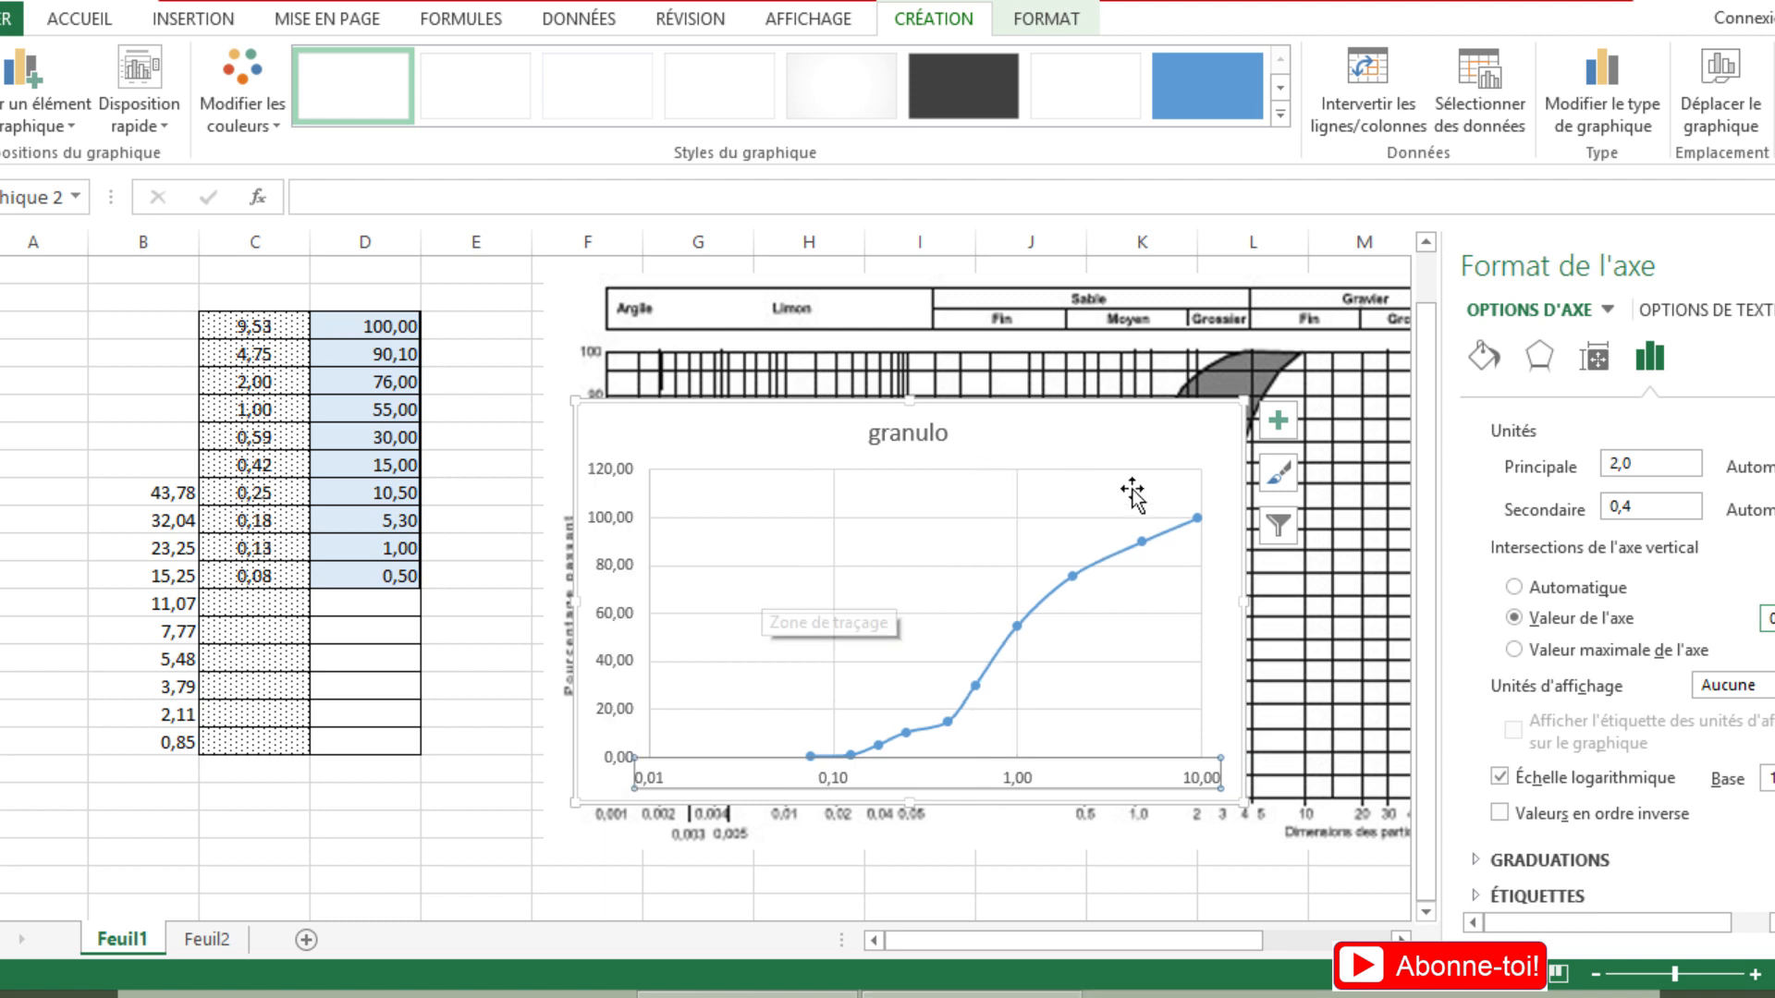
- Show the primary minor vertical gridlines on the granulo chart
click(1277, 420)
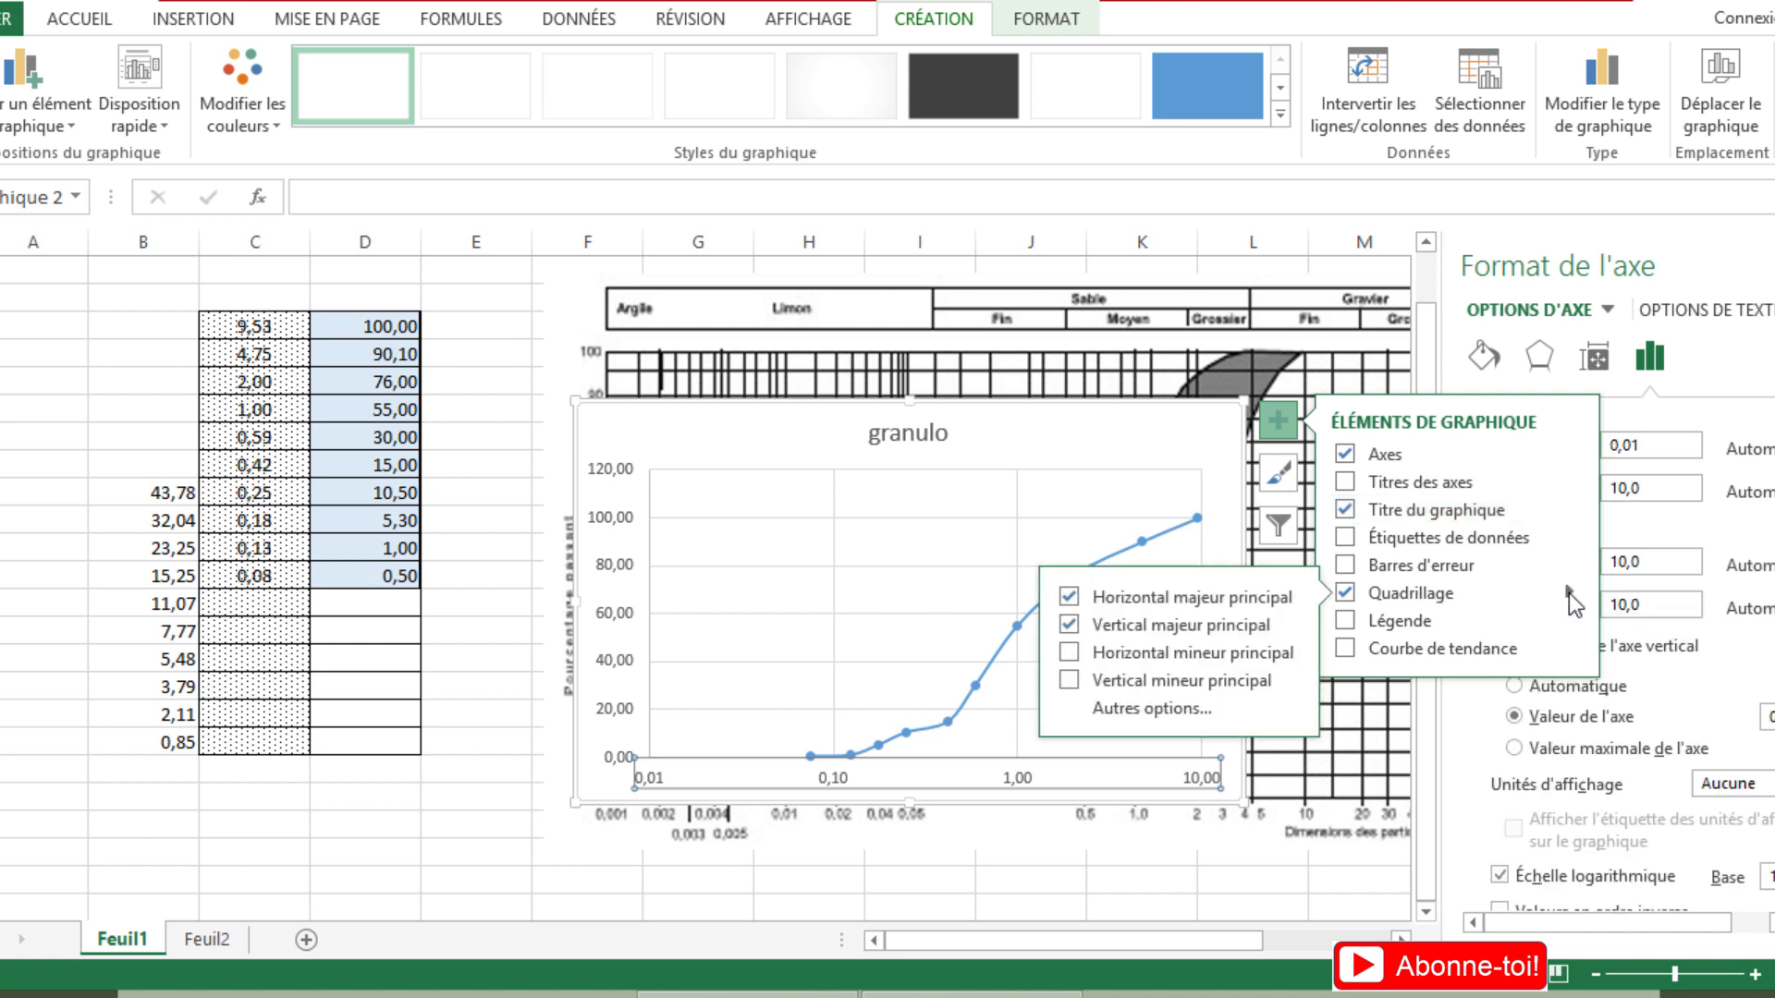
click(1069, 682)
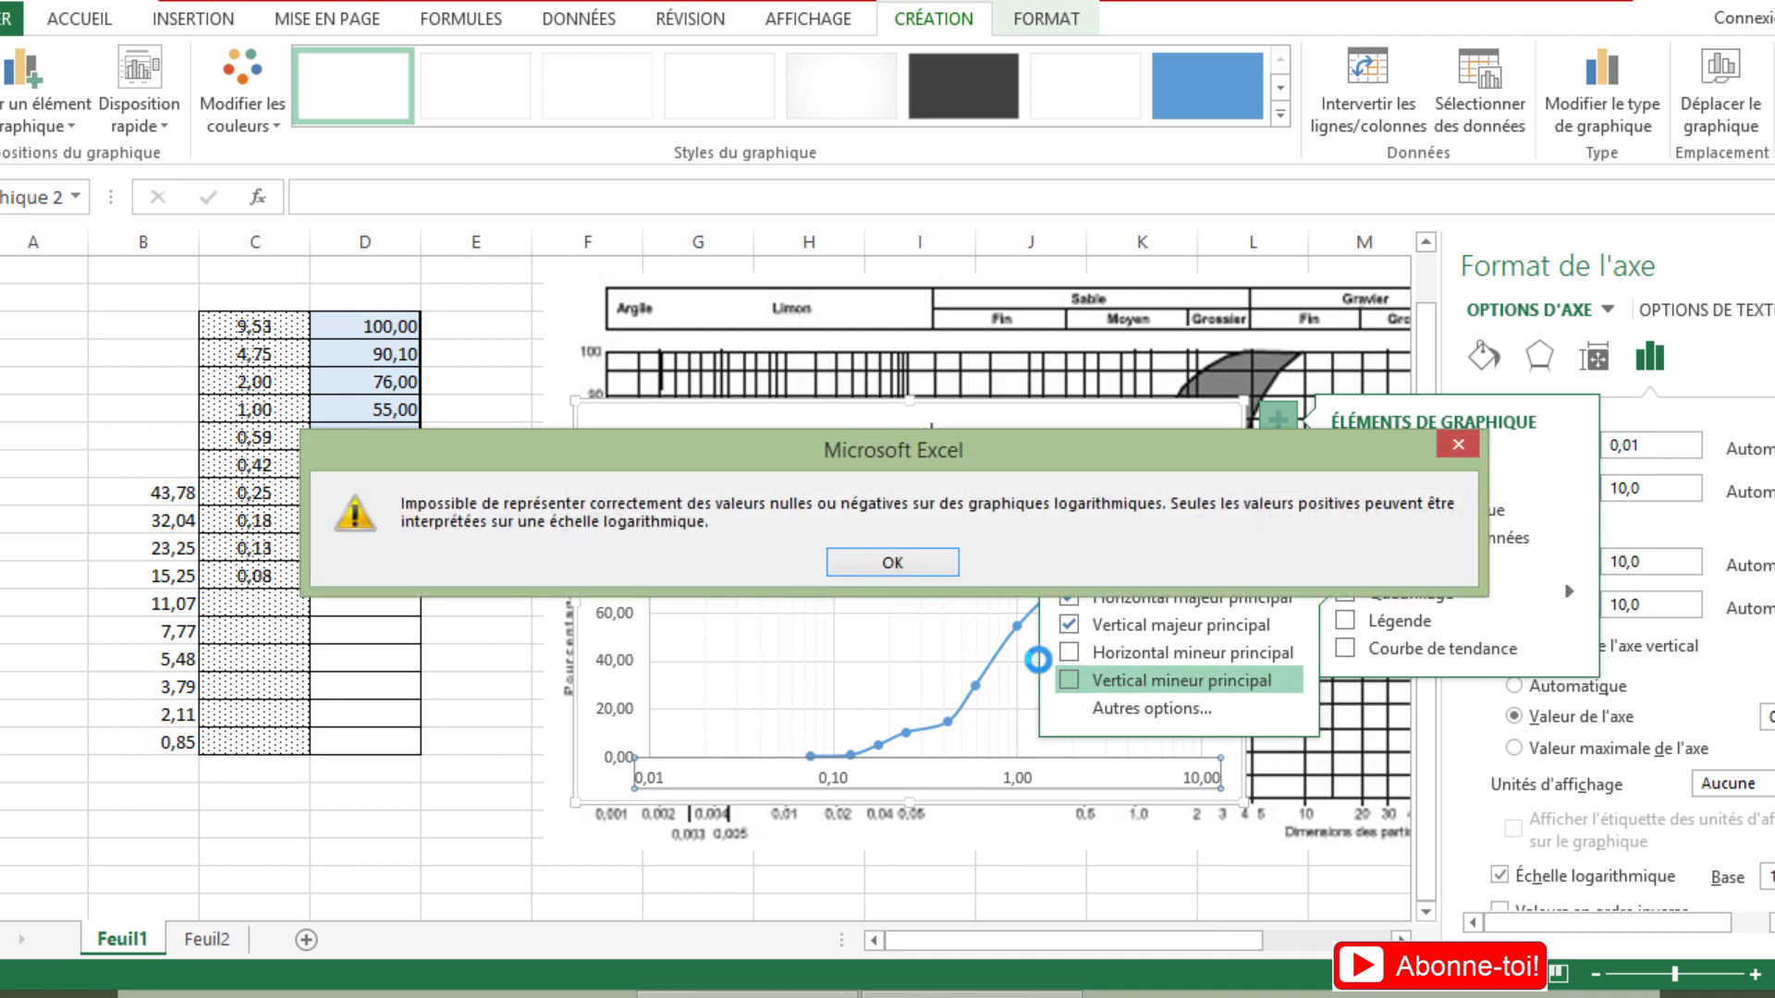
click(901, 560)
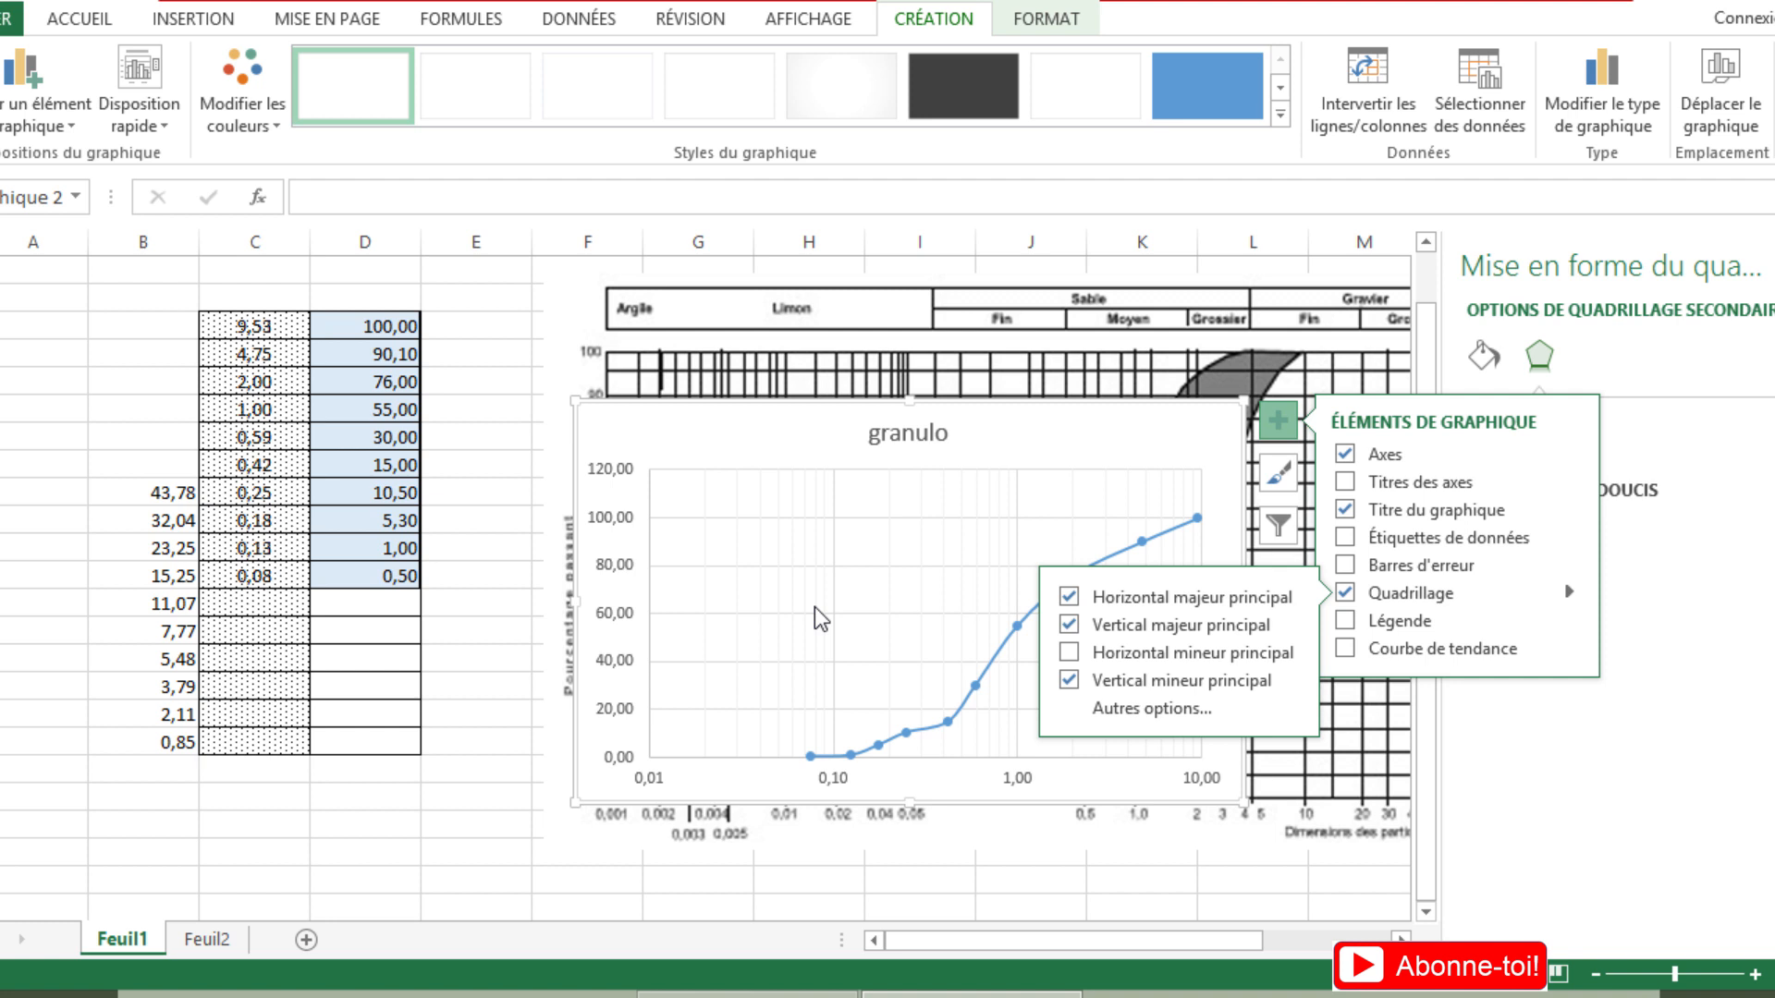
- Colour the minor vertical gridlines a darker theme grey
click(1485, 357)
click(1540, 354)
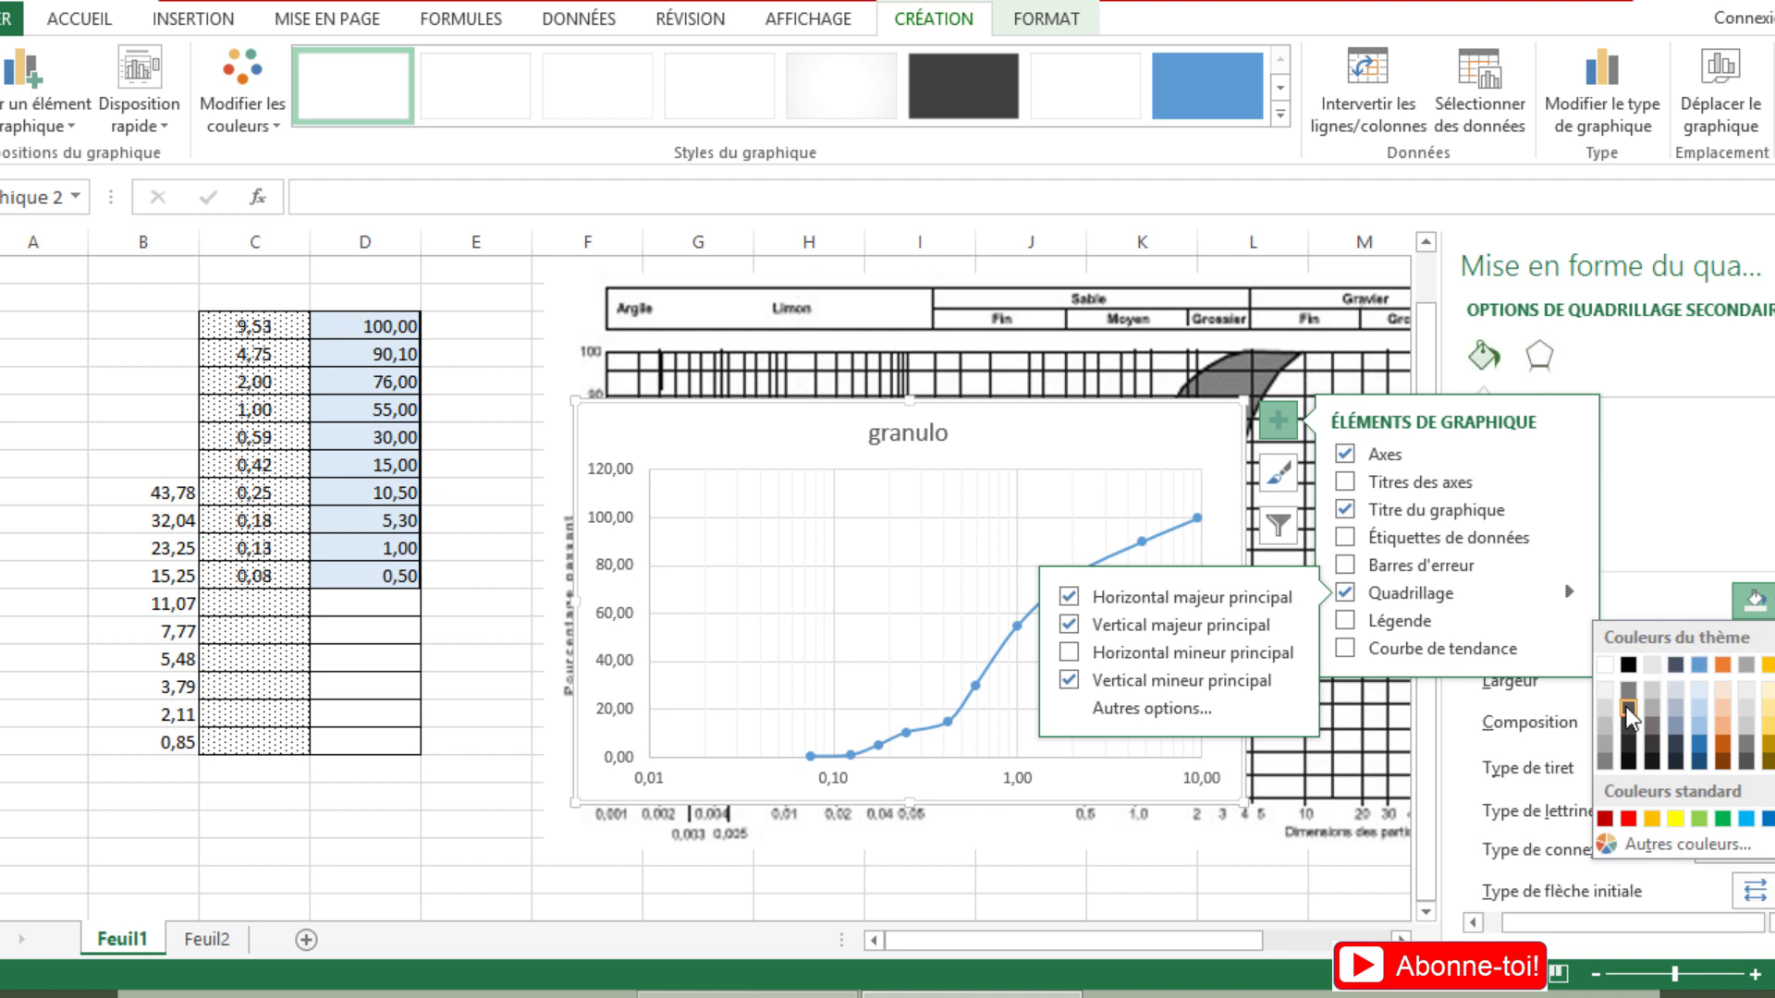
click(1603, 743)
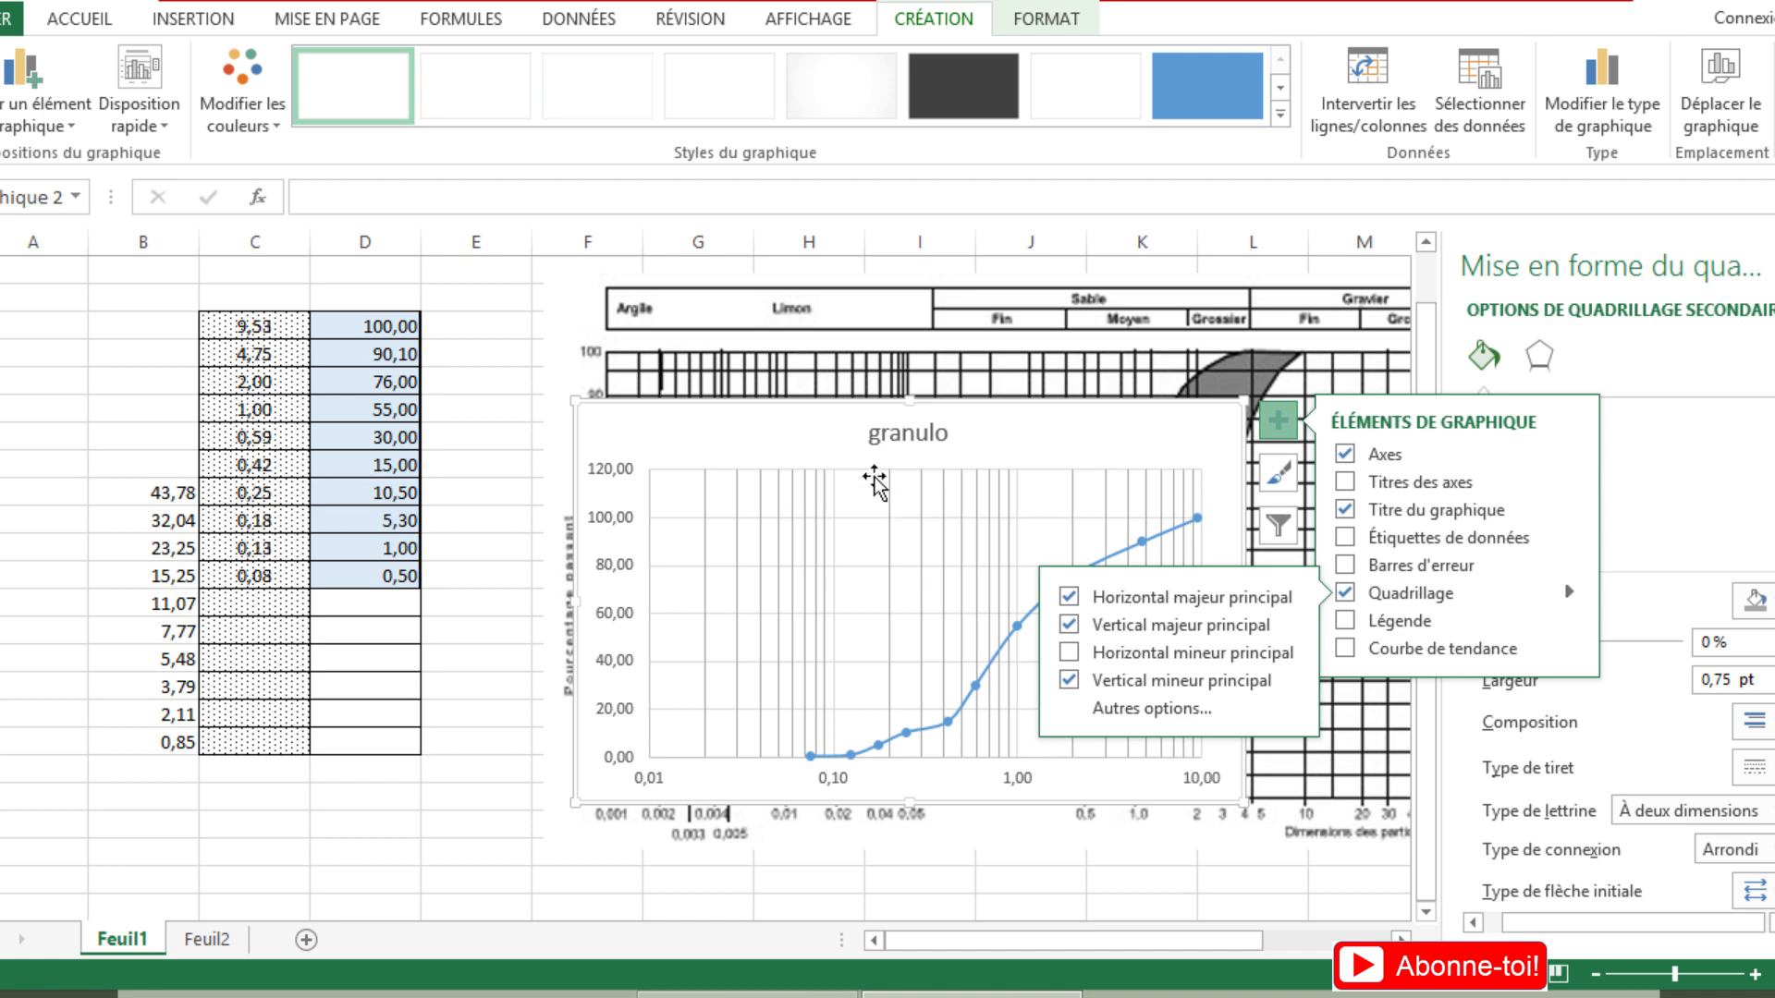
- Remove the granulo chart area's background fill so the grading envelope picture beneath can be seen through it
click(1165, 367)
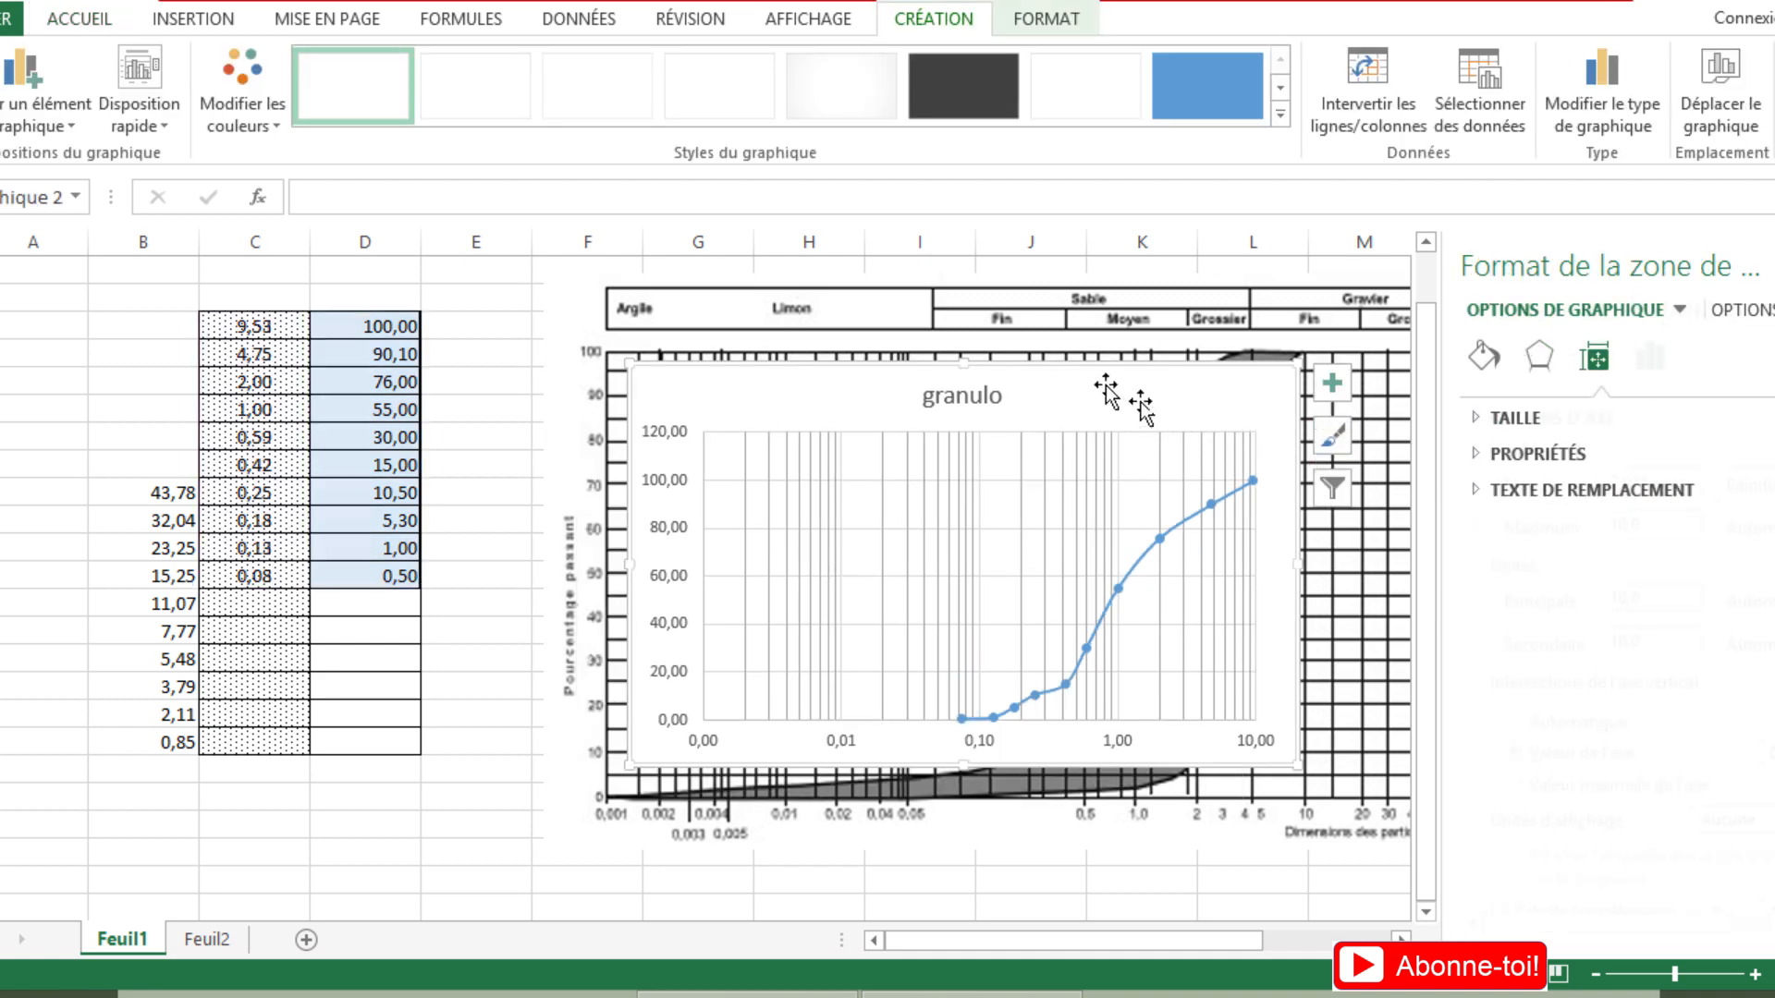
click(1484, 355)
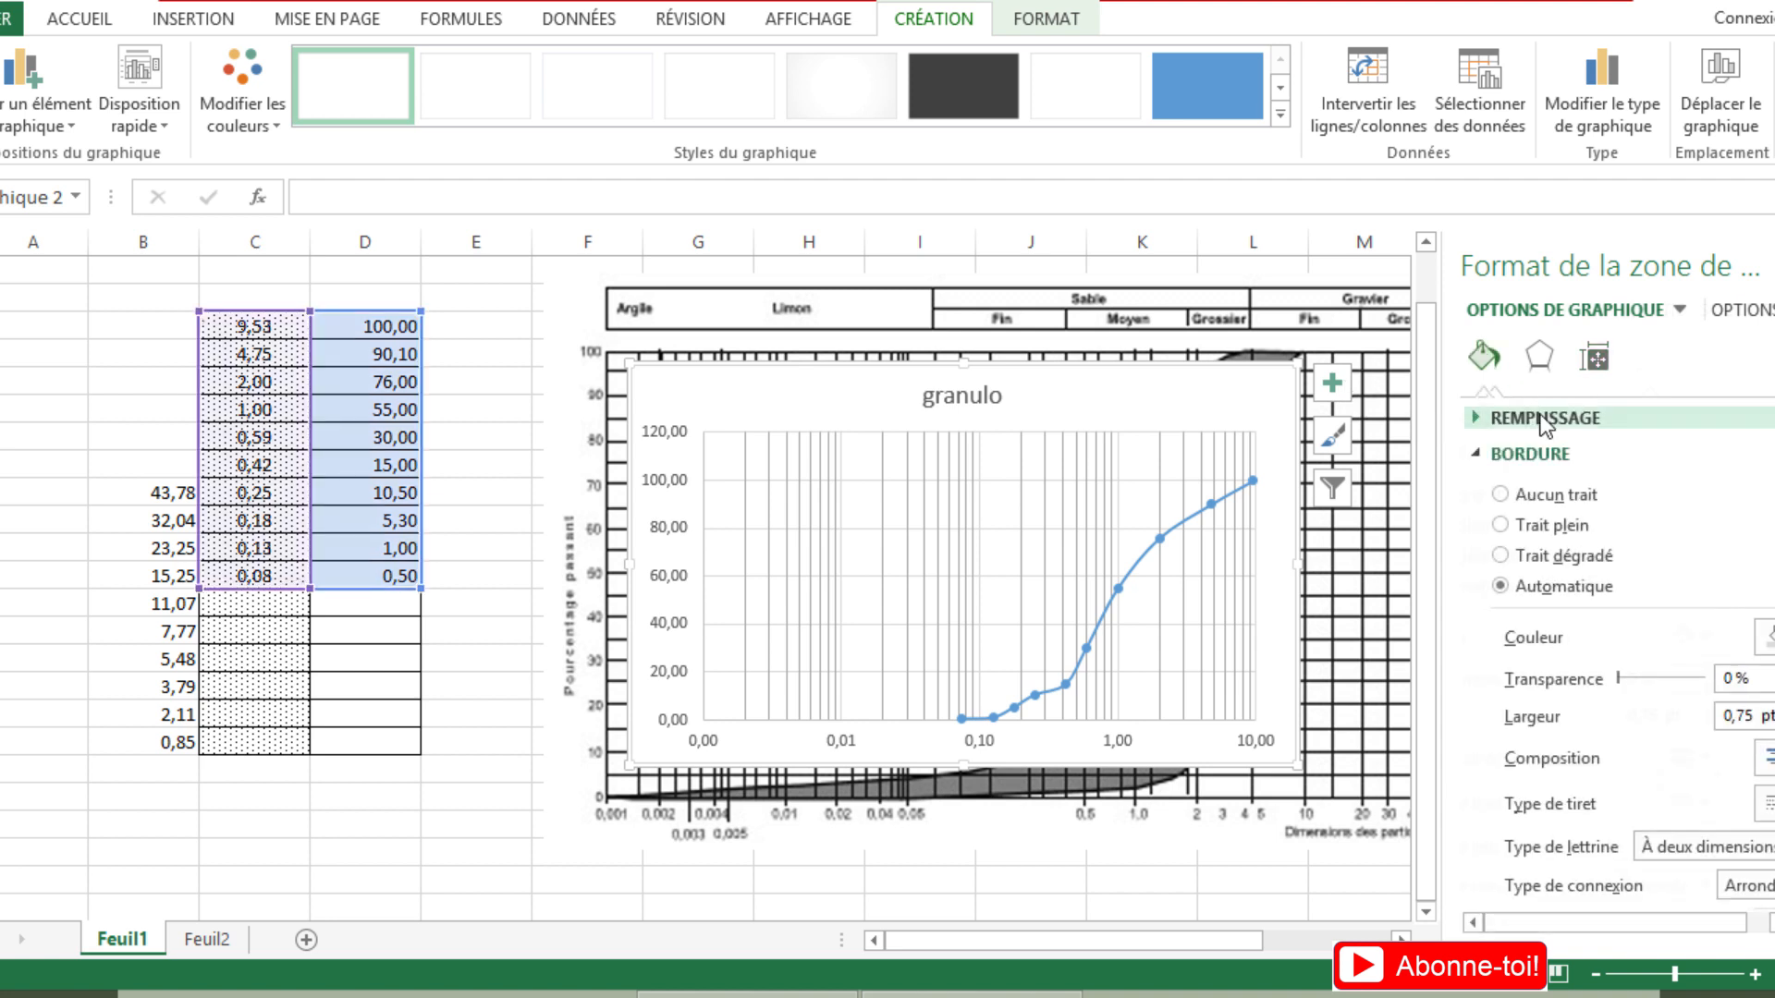
click(1544, 424)
click(1488, 362)
click(1537, 424)
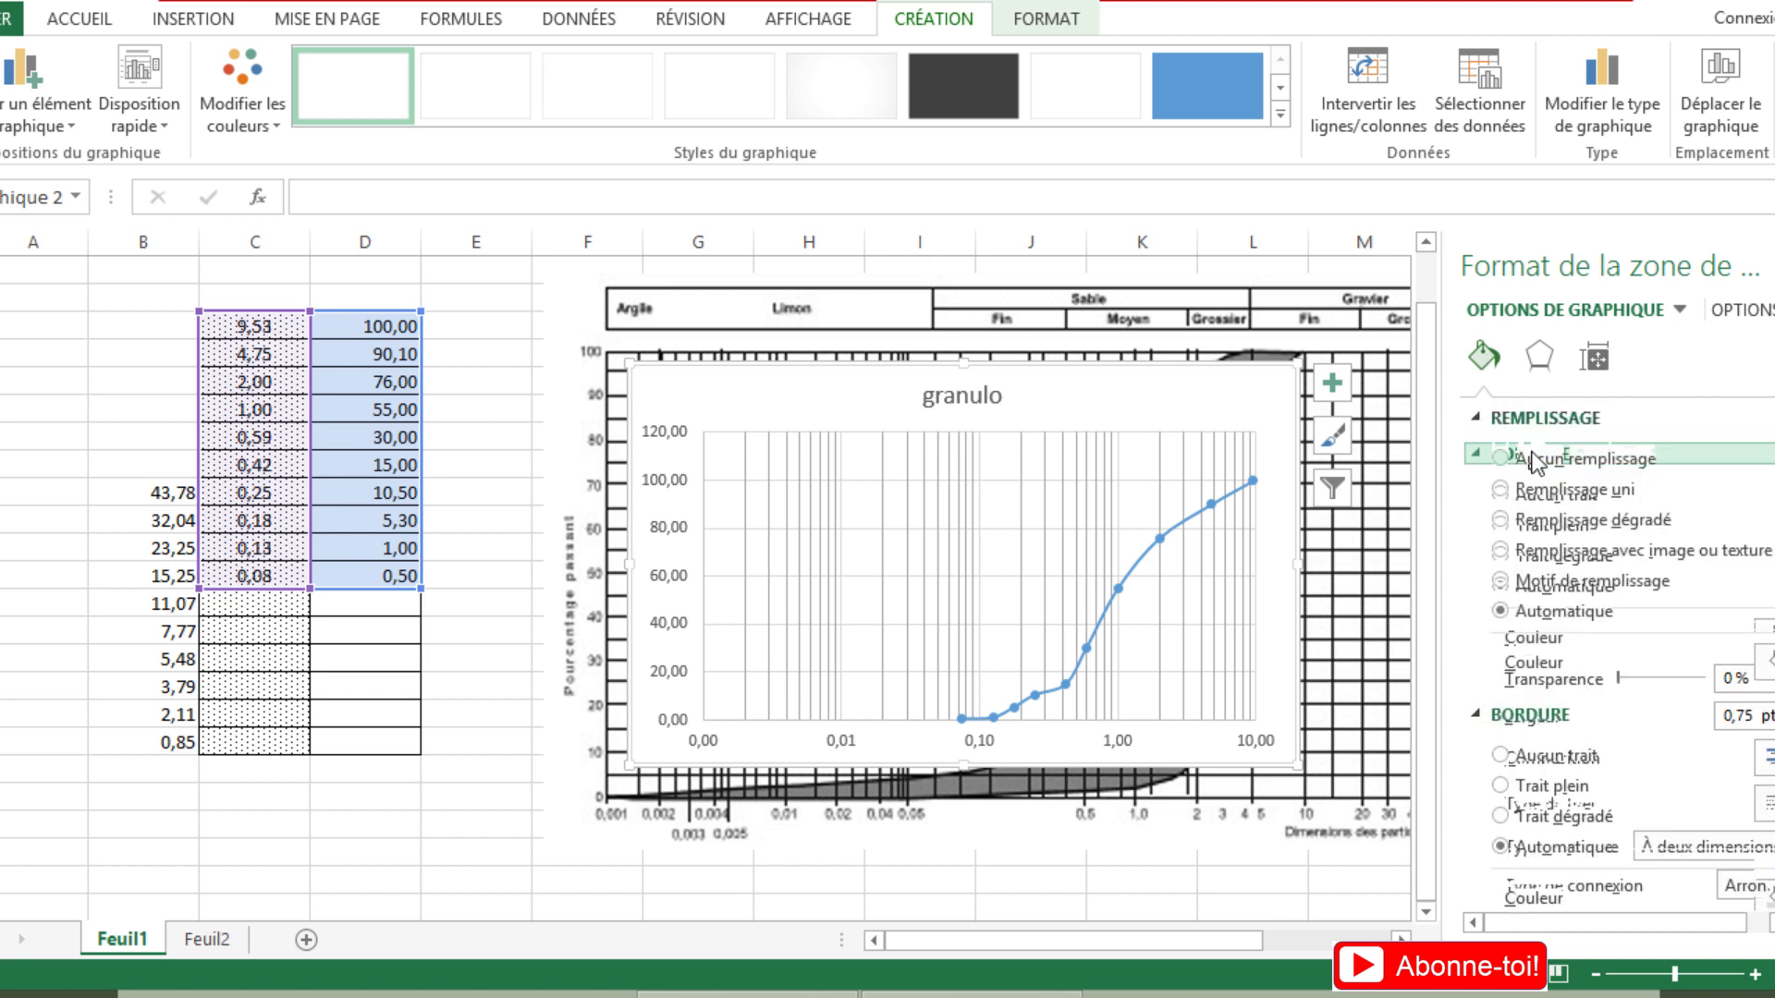
click(1533, 456)
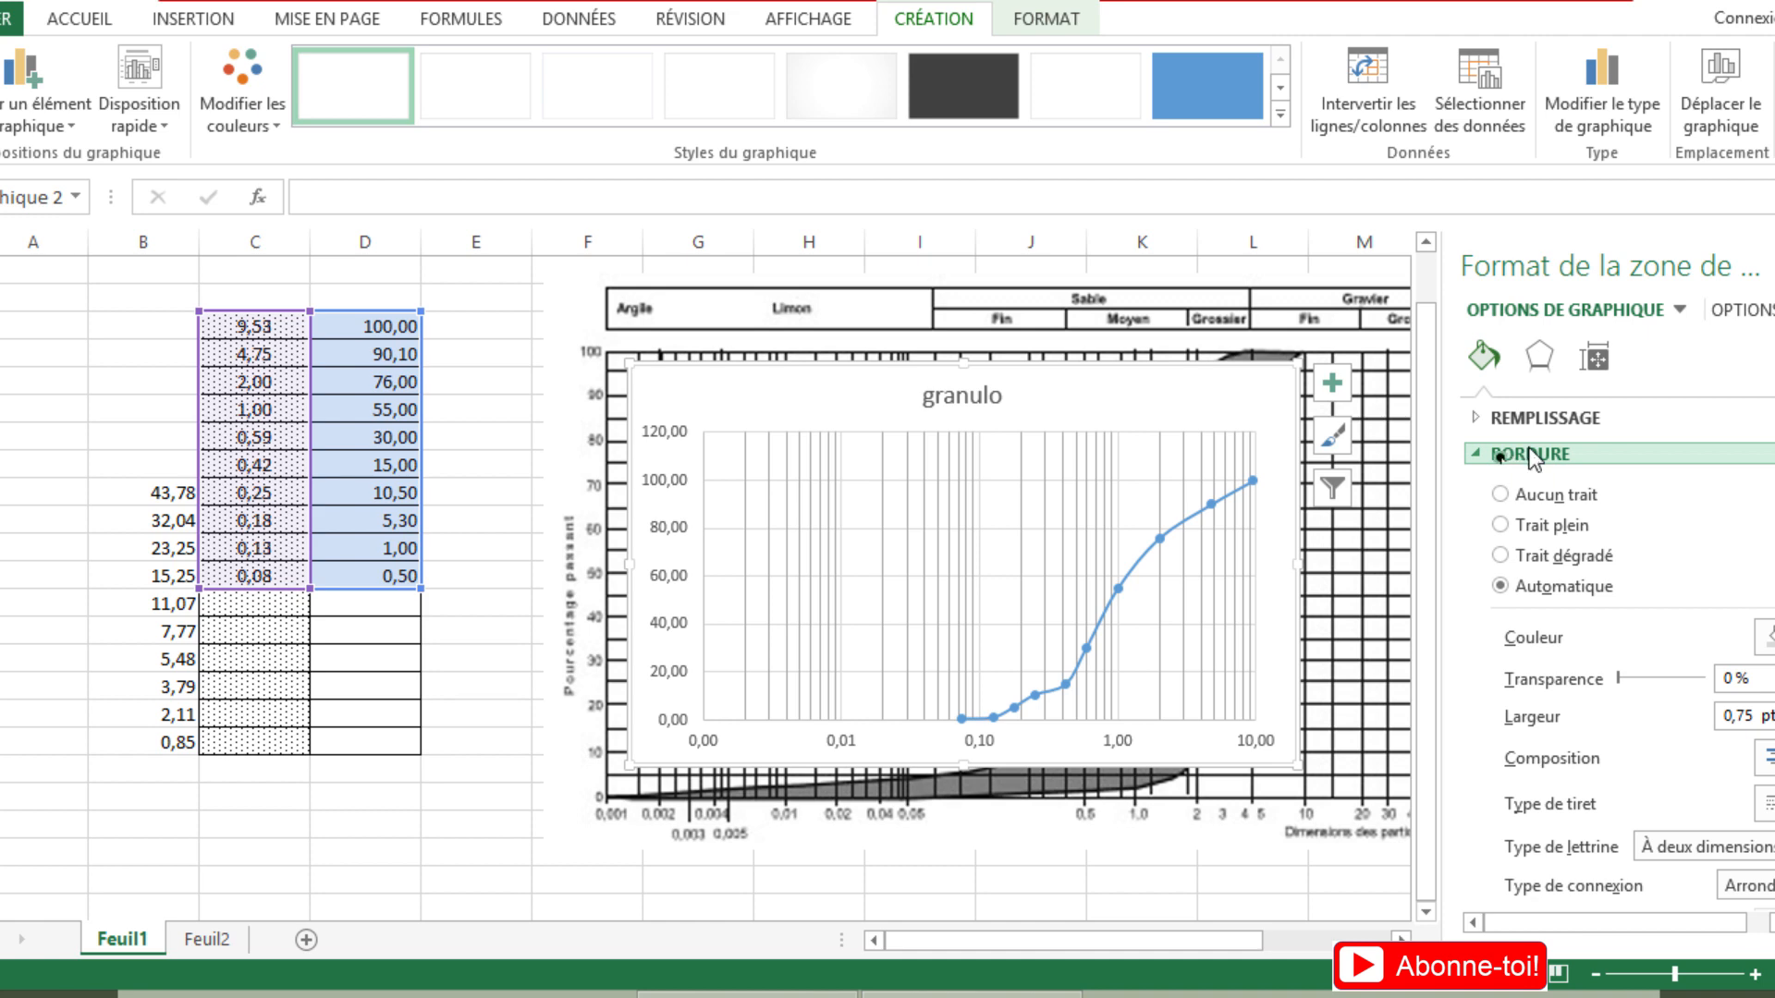
click(1543, 418)
click(1501, 458)
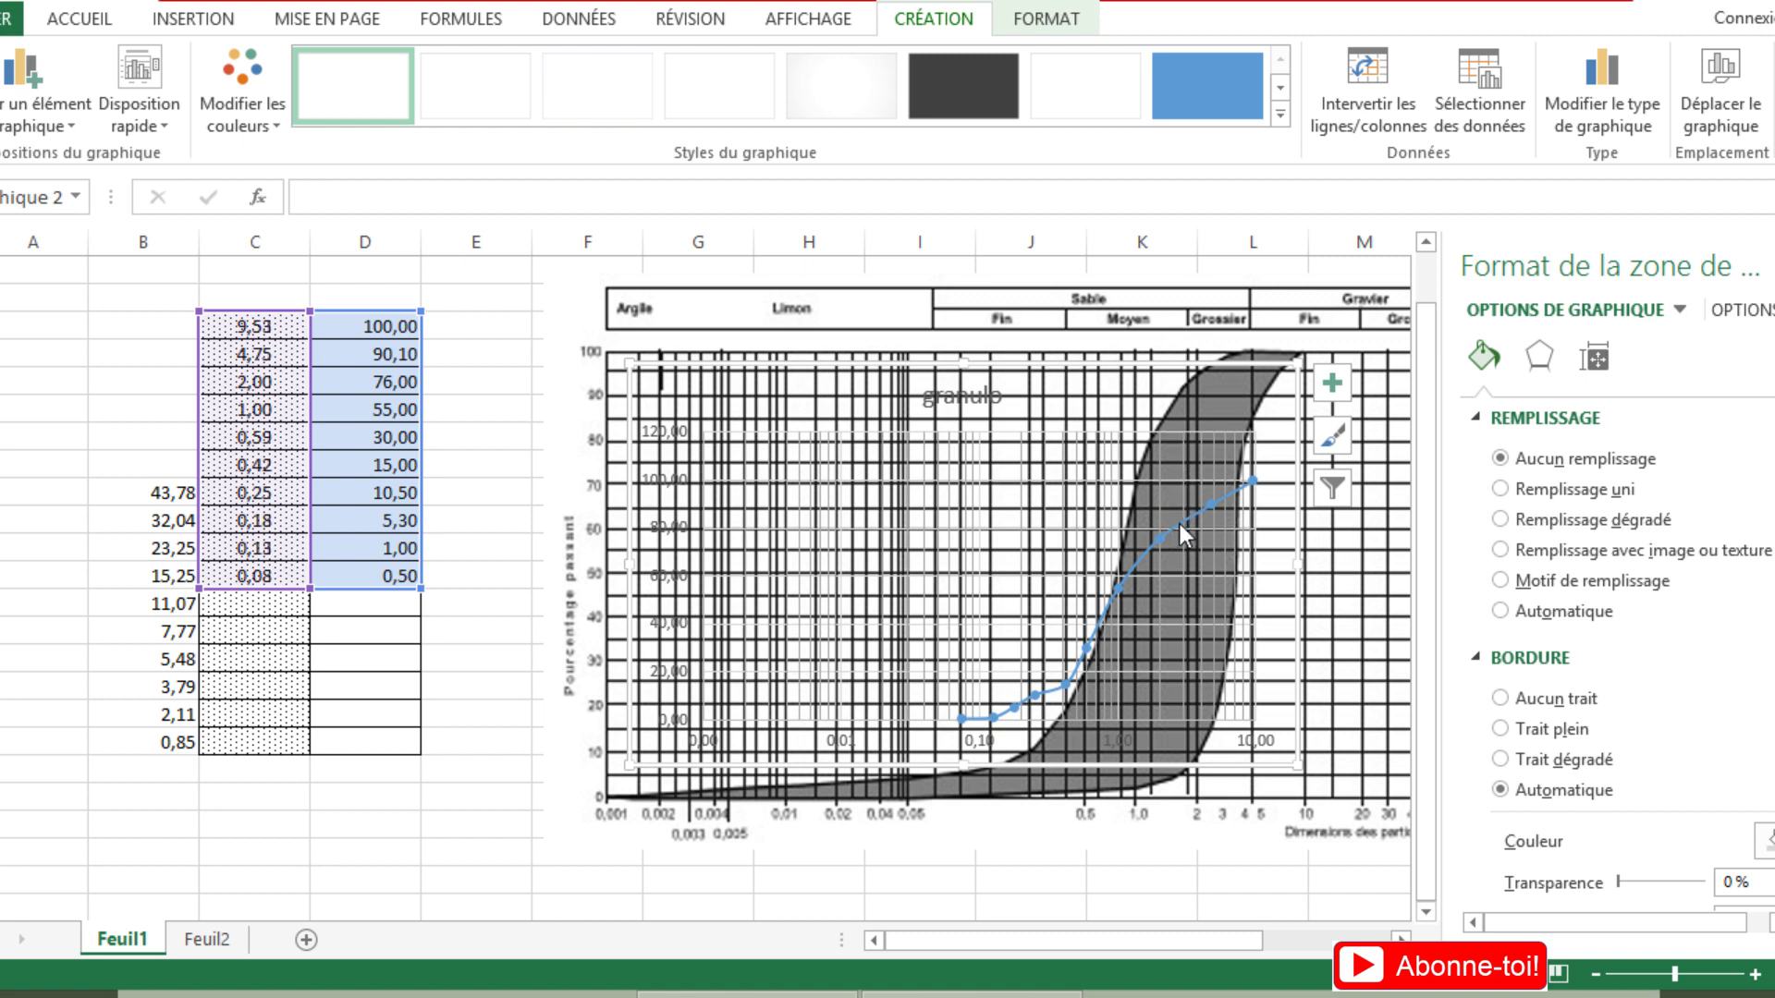
- Colour the granulo series line standard yellow
mouse_move(1177, 527)
click(1180, 524)
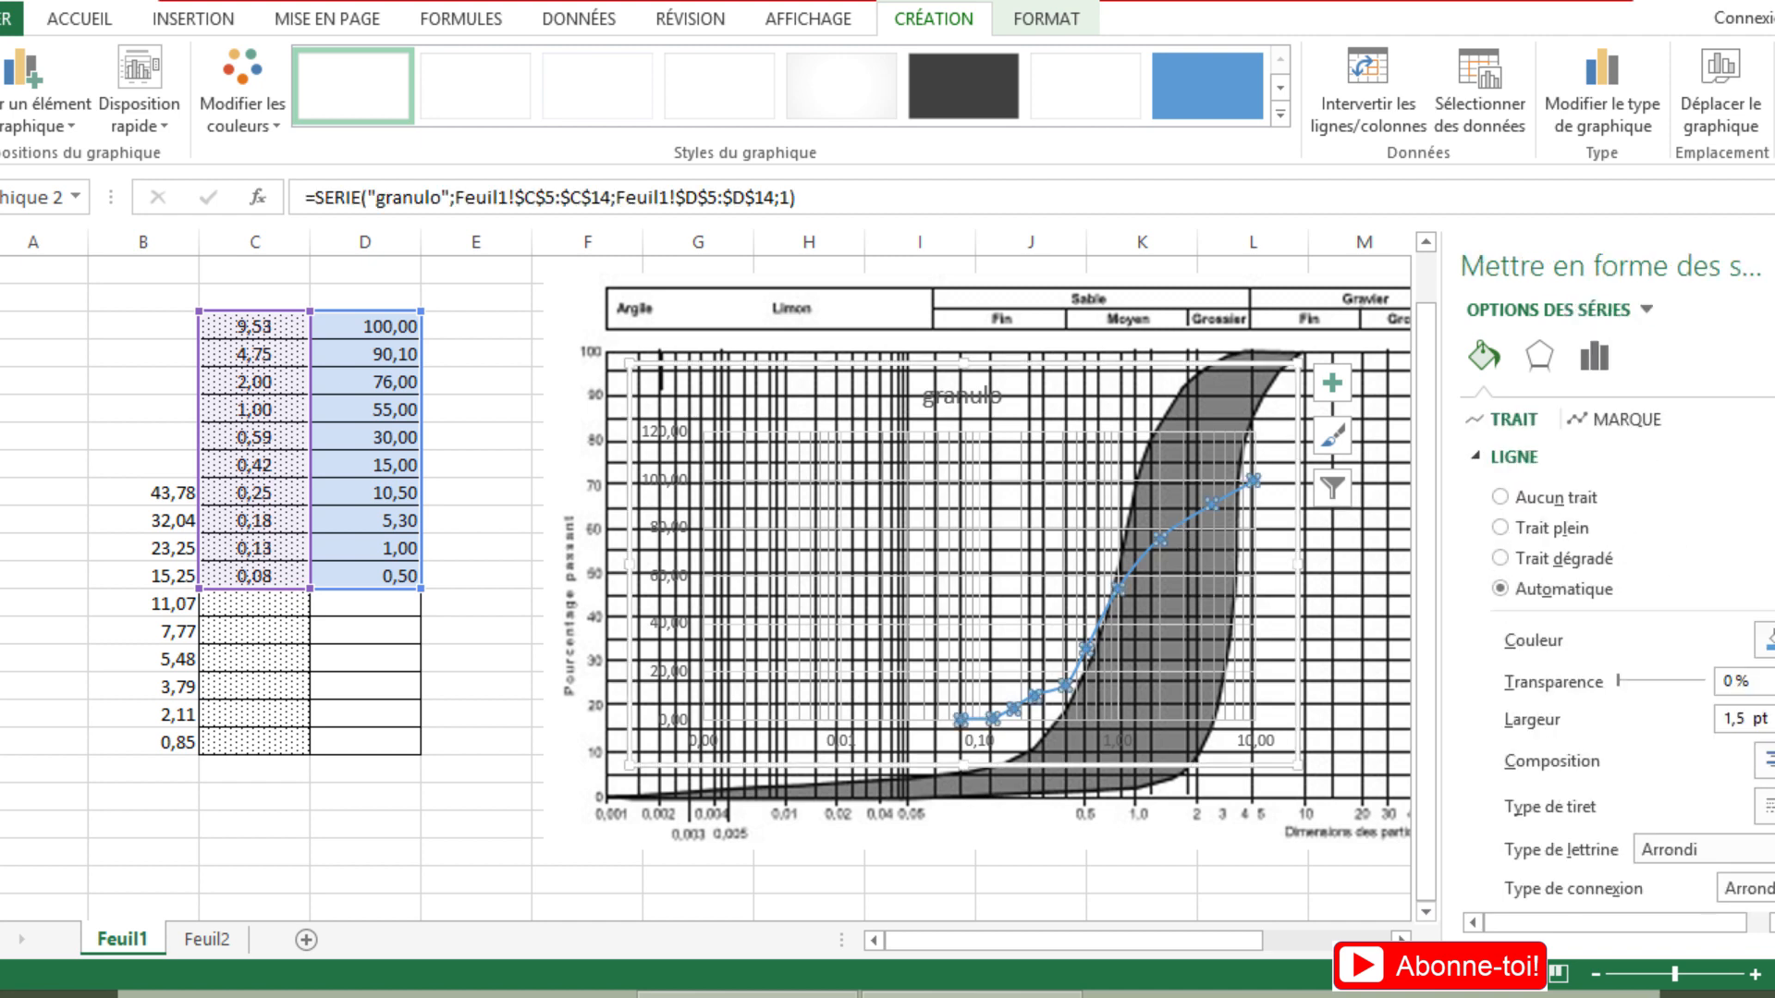
click(1772, 650)
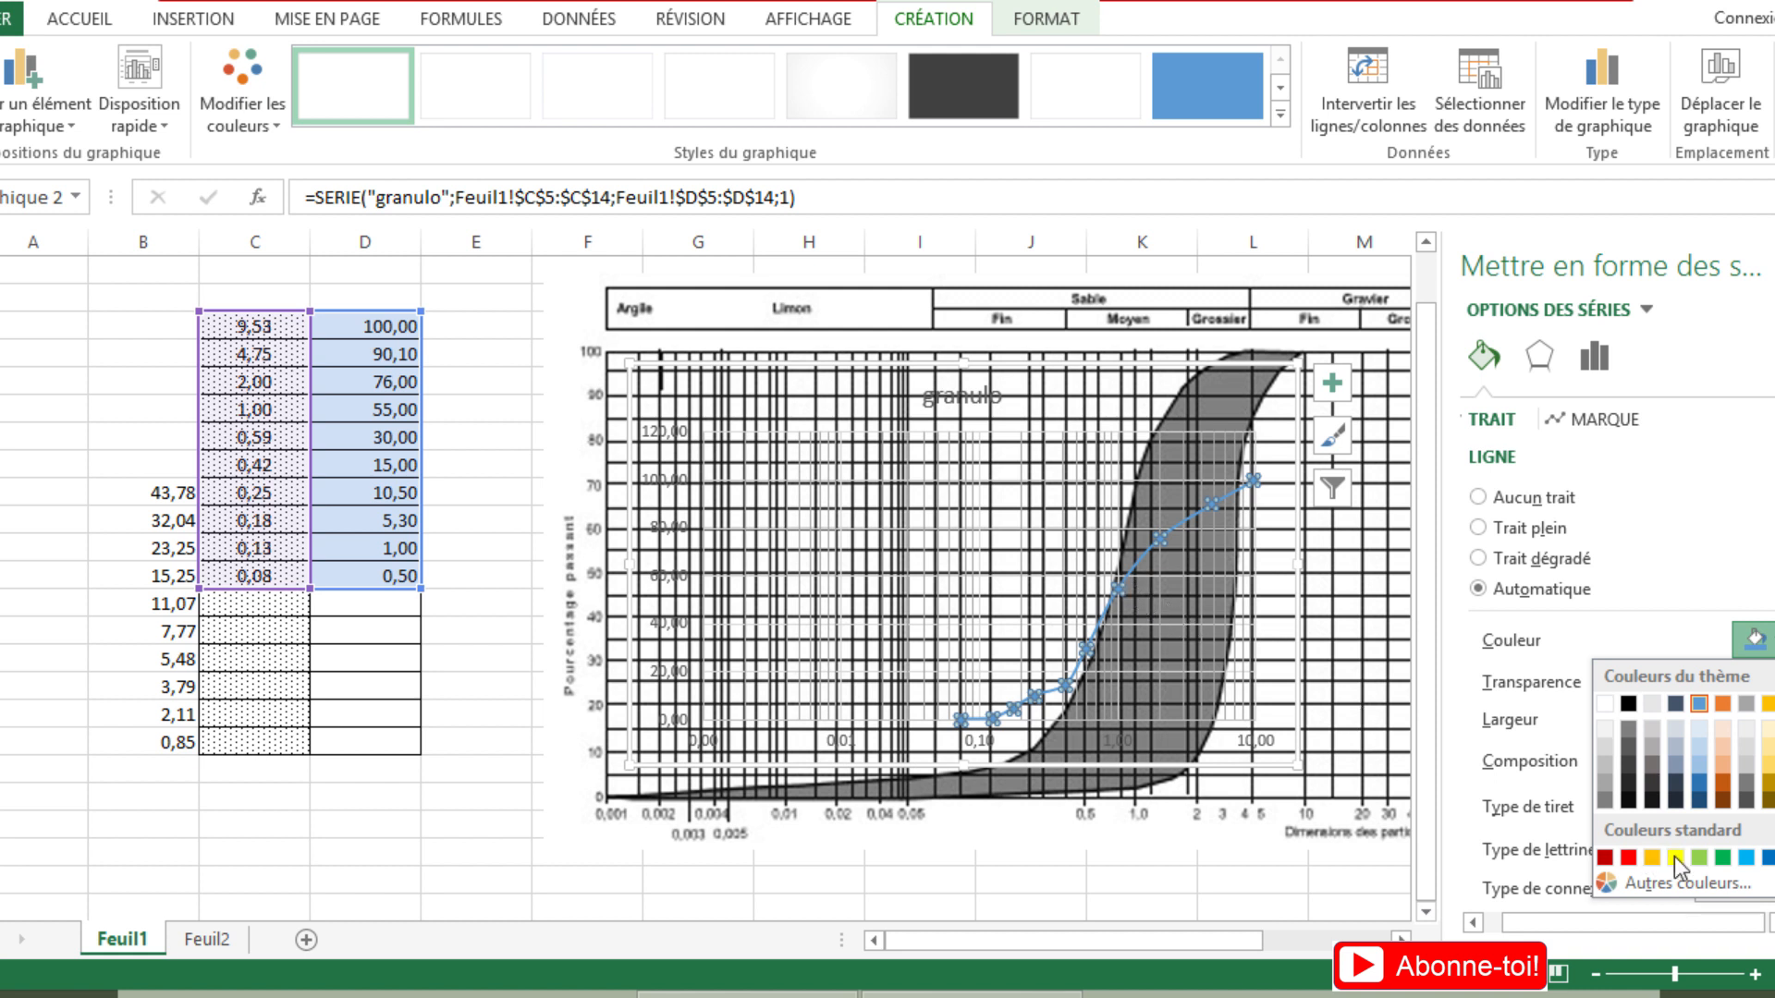
click(1128, 568)
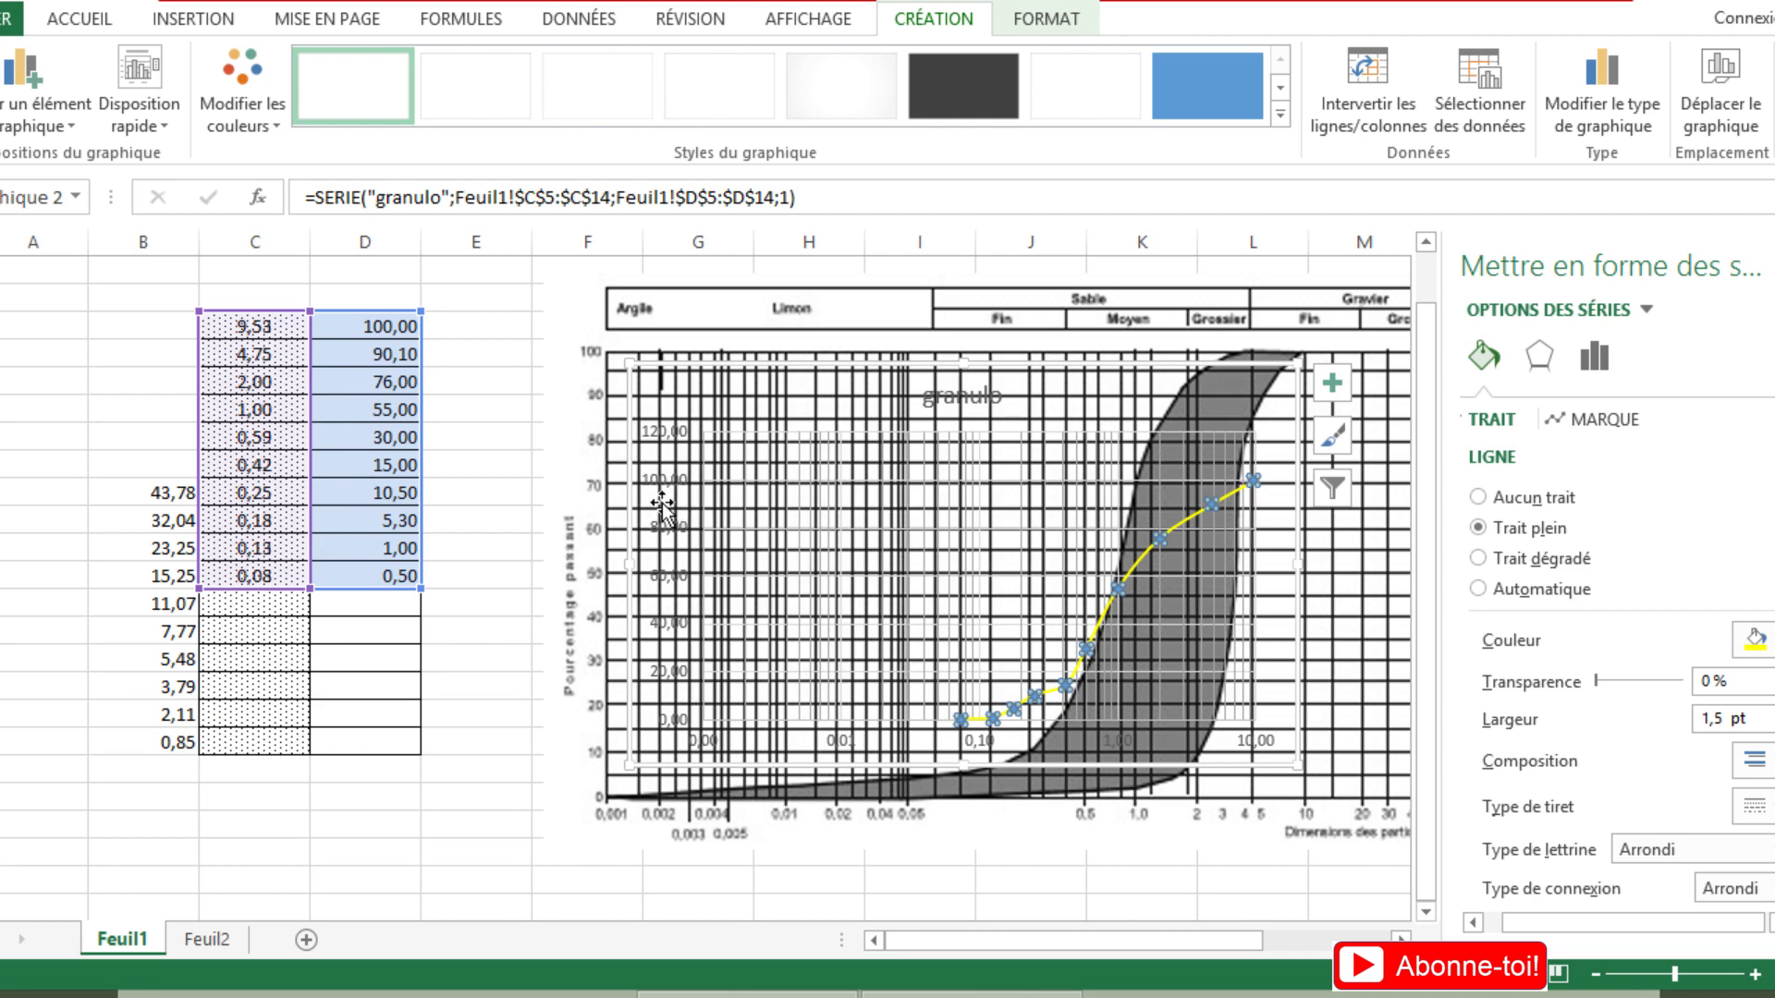
- Move the chart so its origin meets the picture's origin, and widen it to match the picture's particle-size scale up to about 10
drag(672, 504, 579, 574)
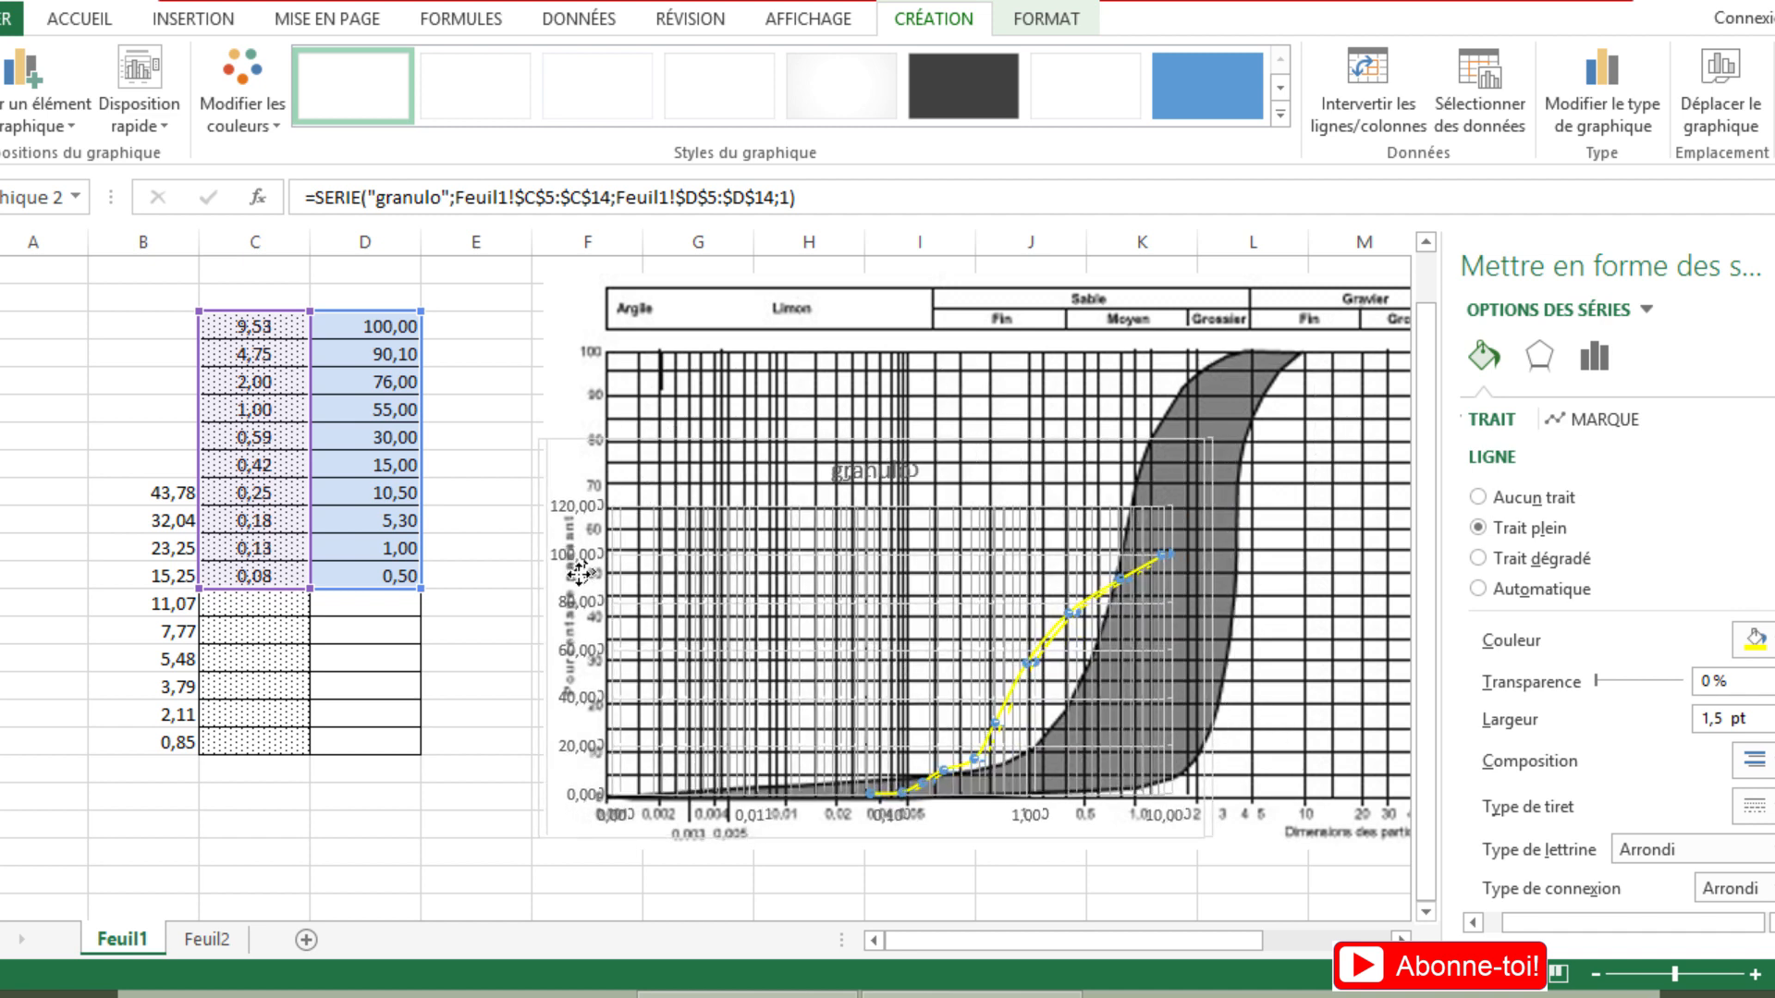
click(579, 573)
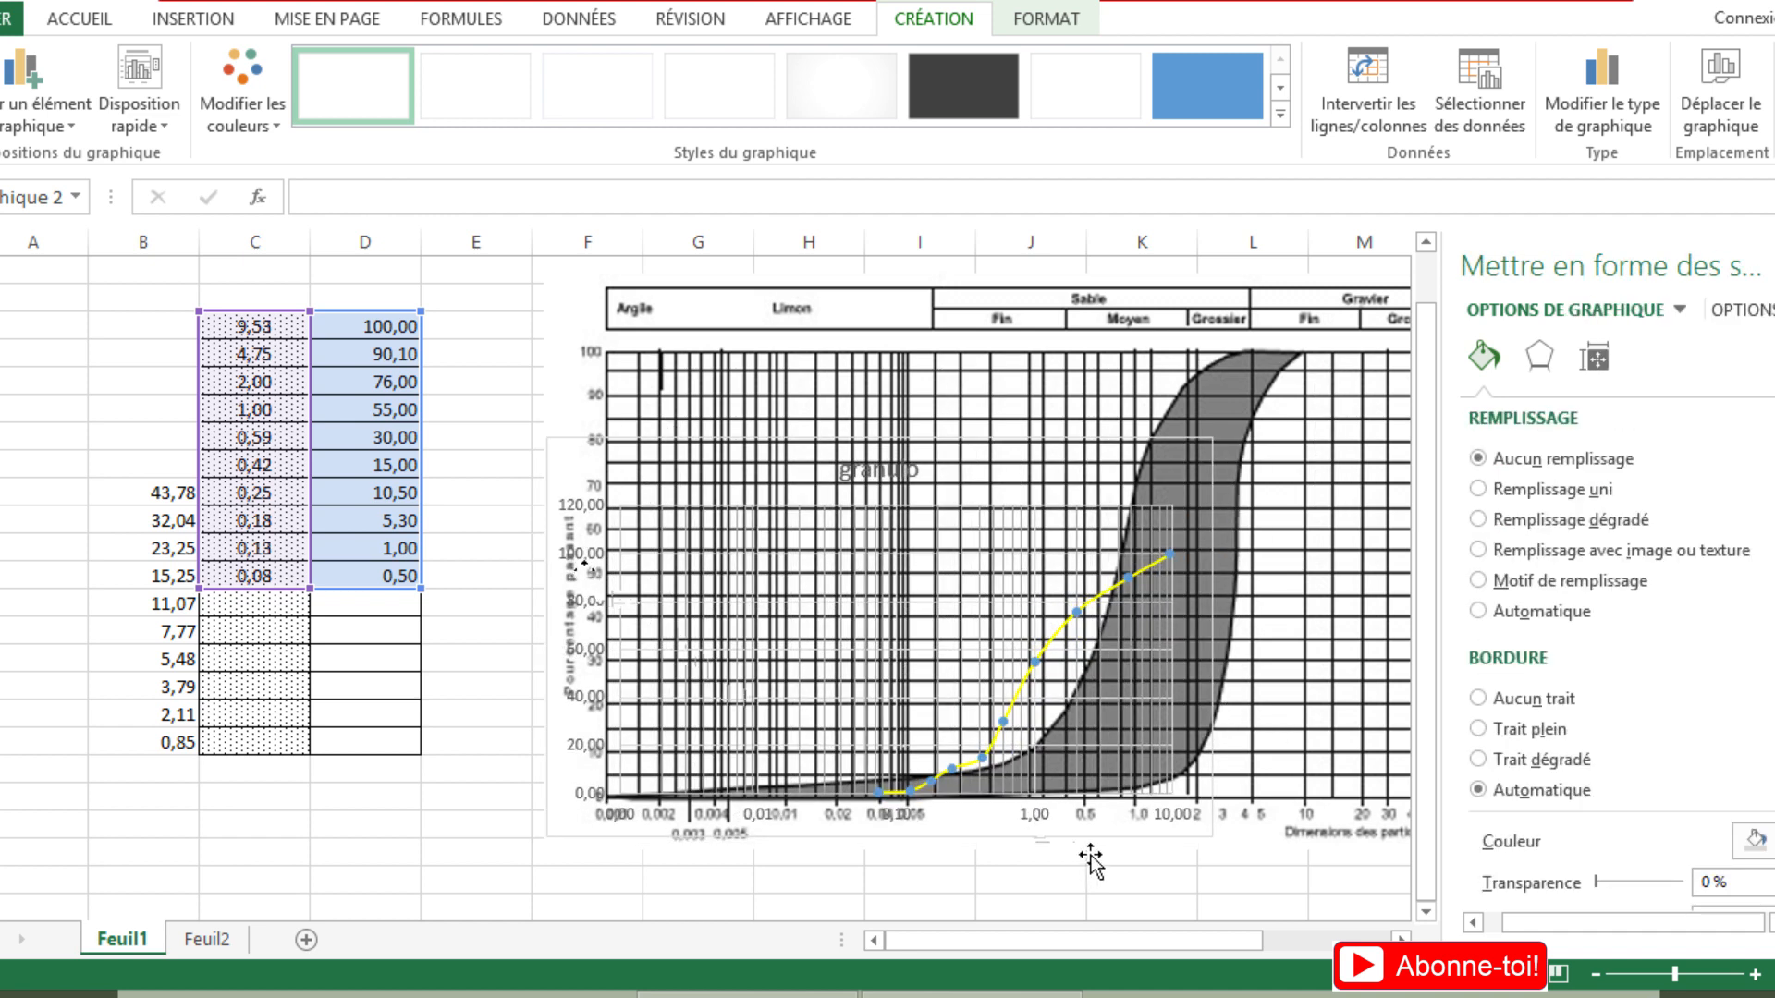
click(1033, 837)
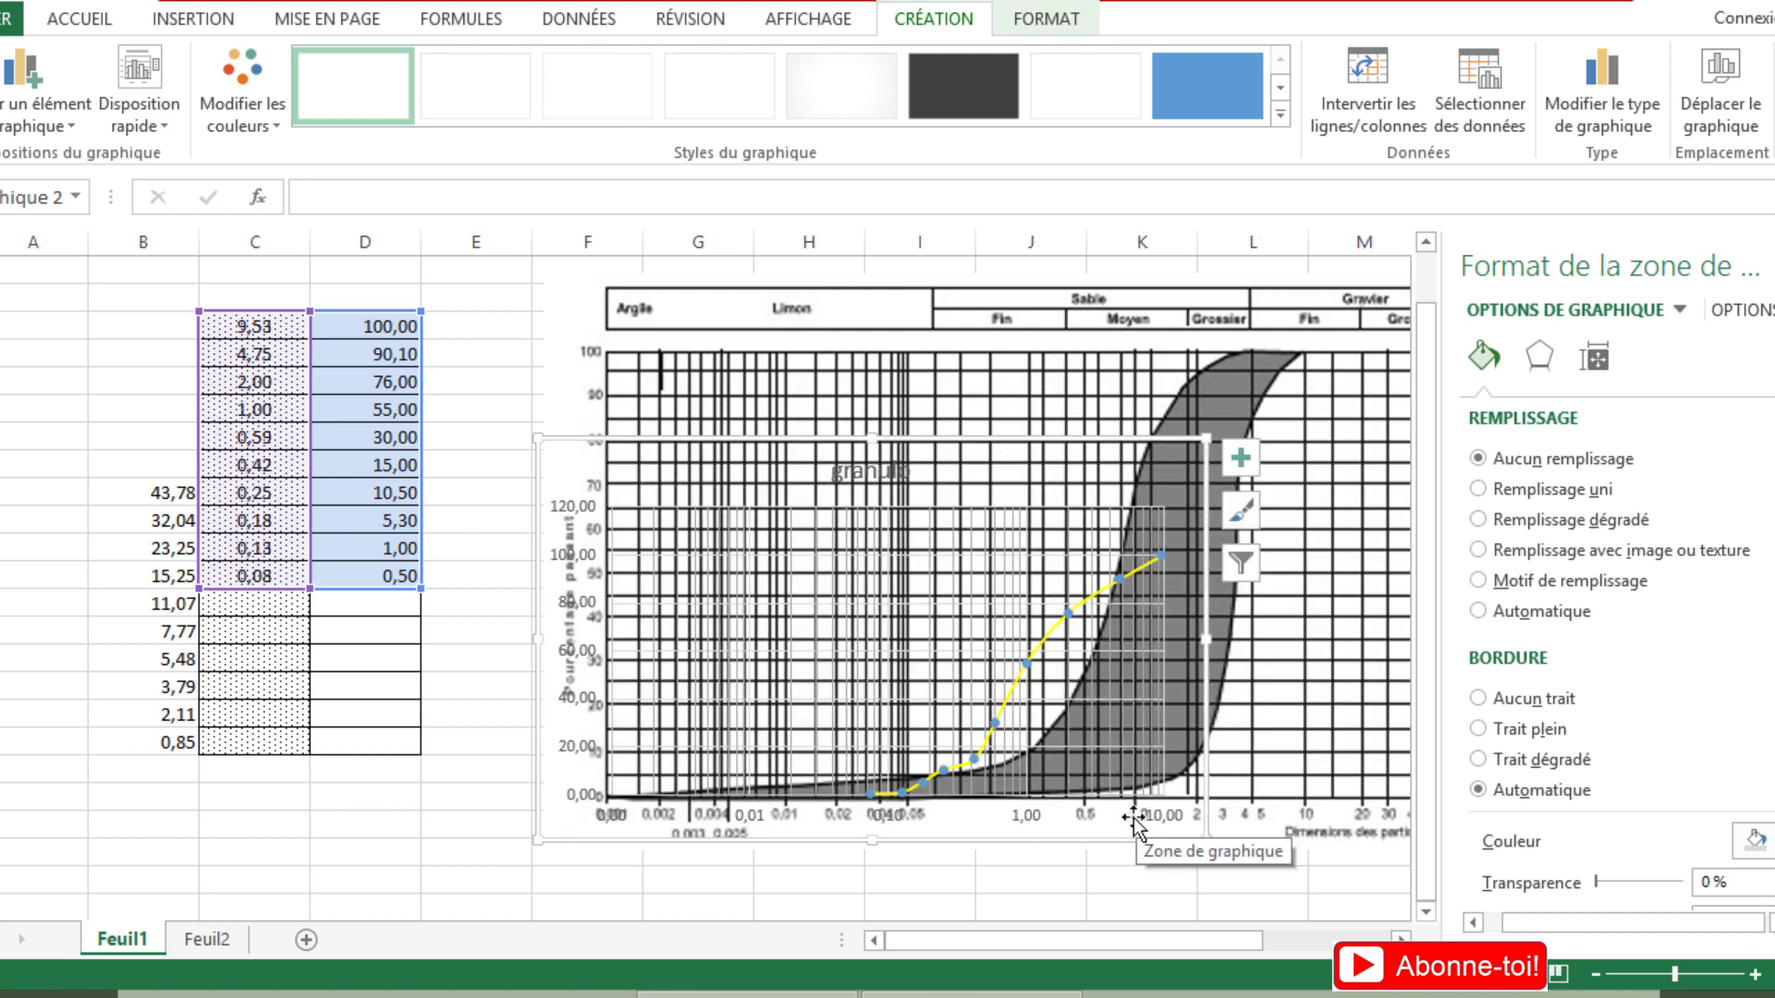
drag(1207, 638, 1300, 629)
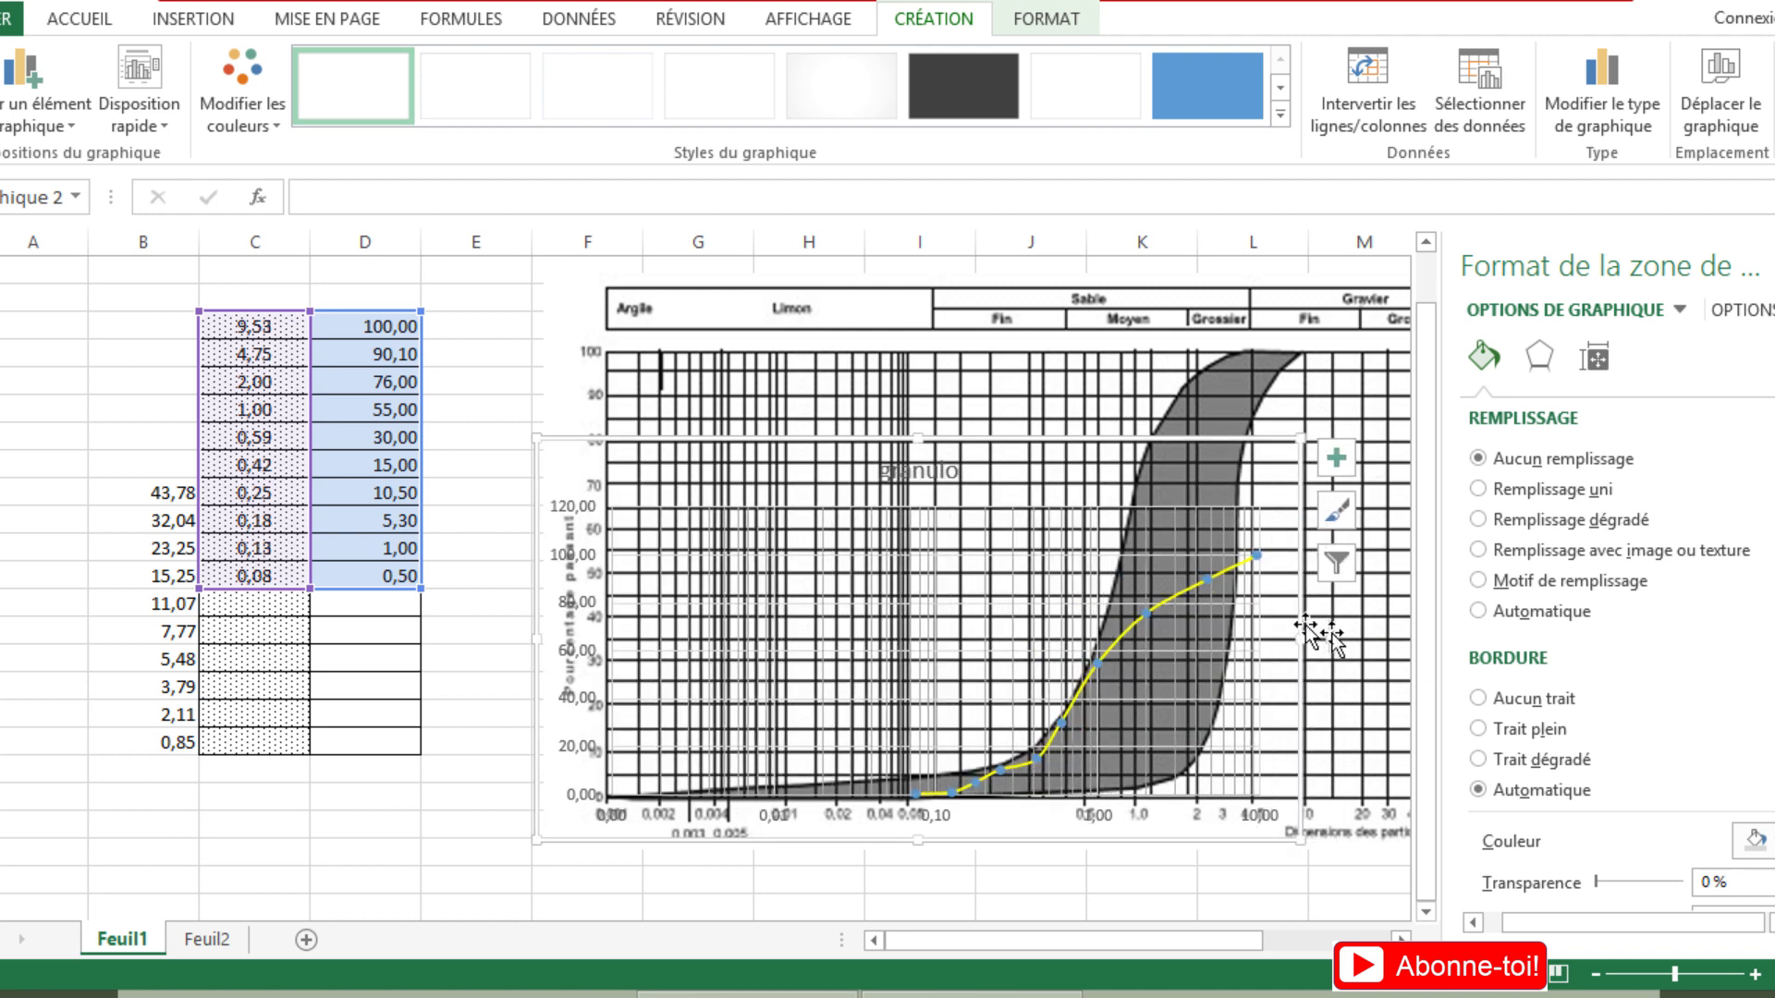
drag(1306, 632, 1352, 635)
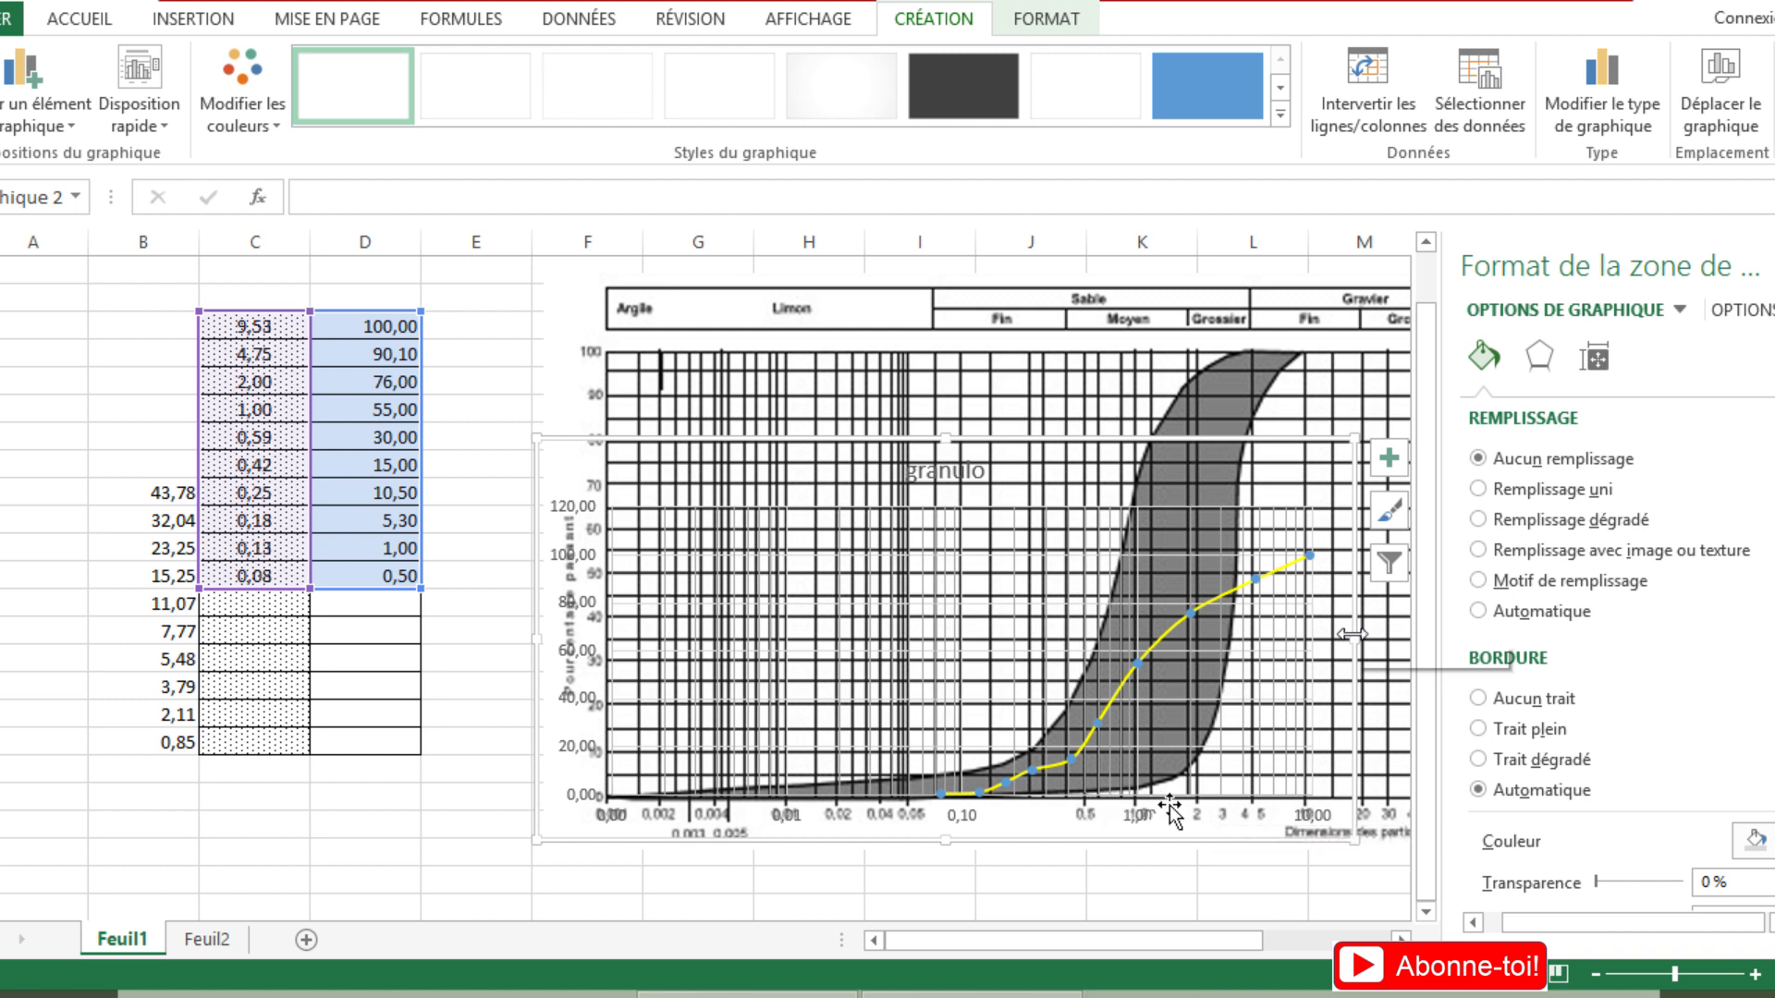
key(ctrl+z)
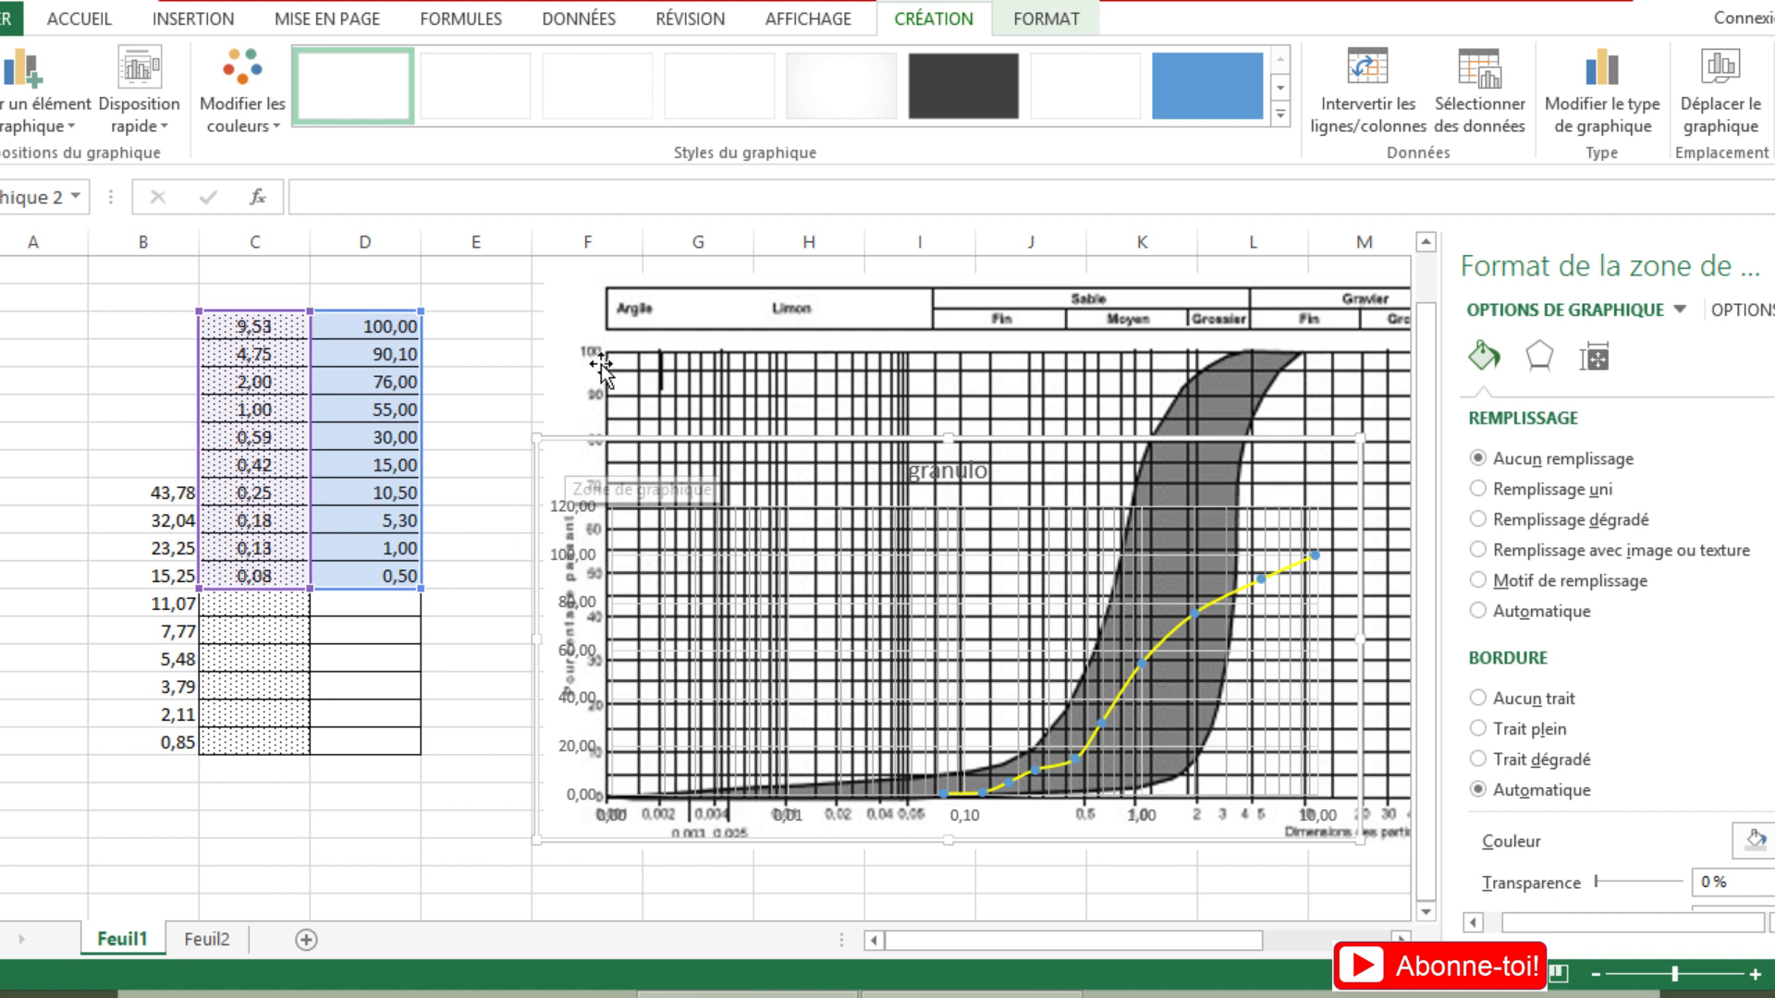
- Set the maximum bound of the granulo chart's vertical axis to 100
click(569, 514)
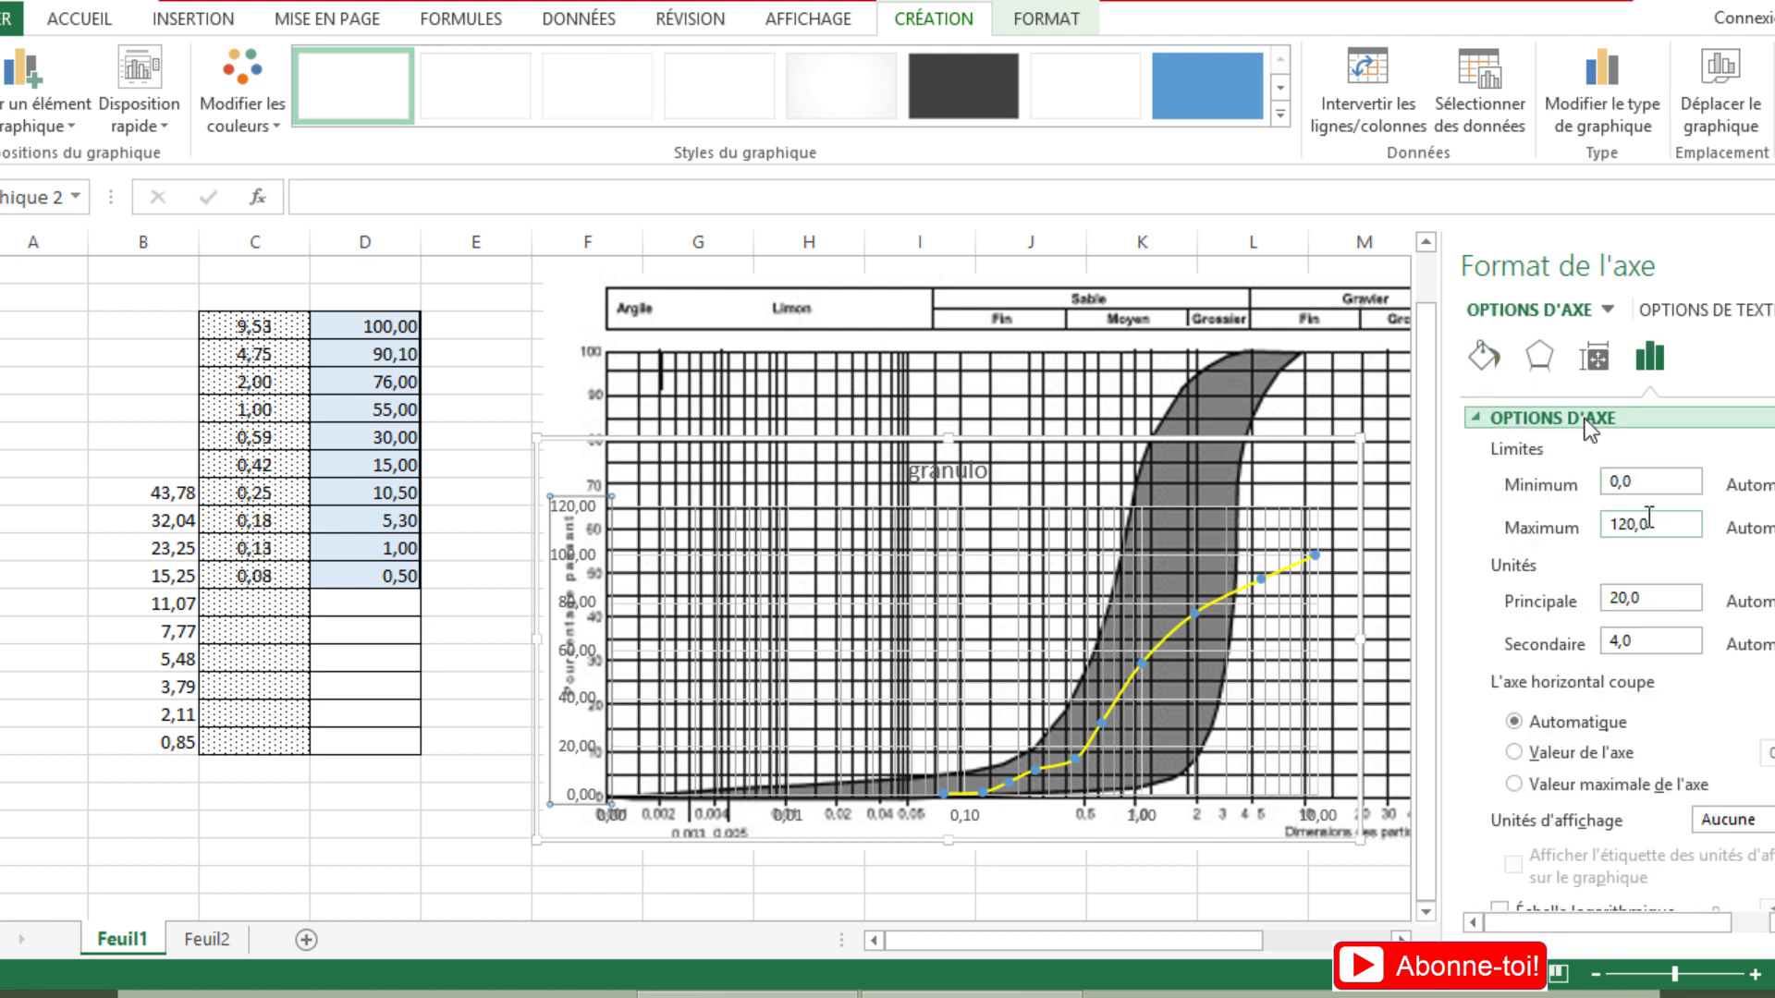
key(BackSpace)
key(BackSpace)
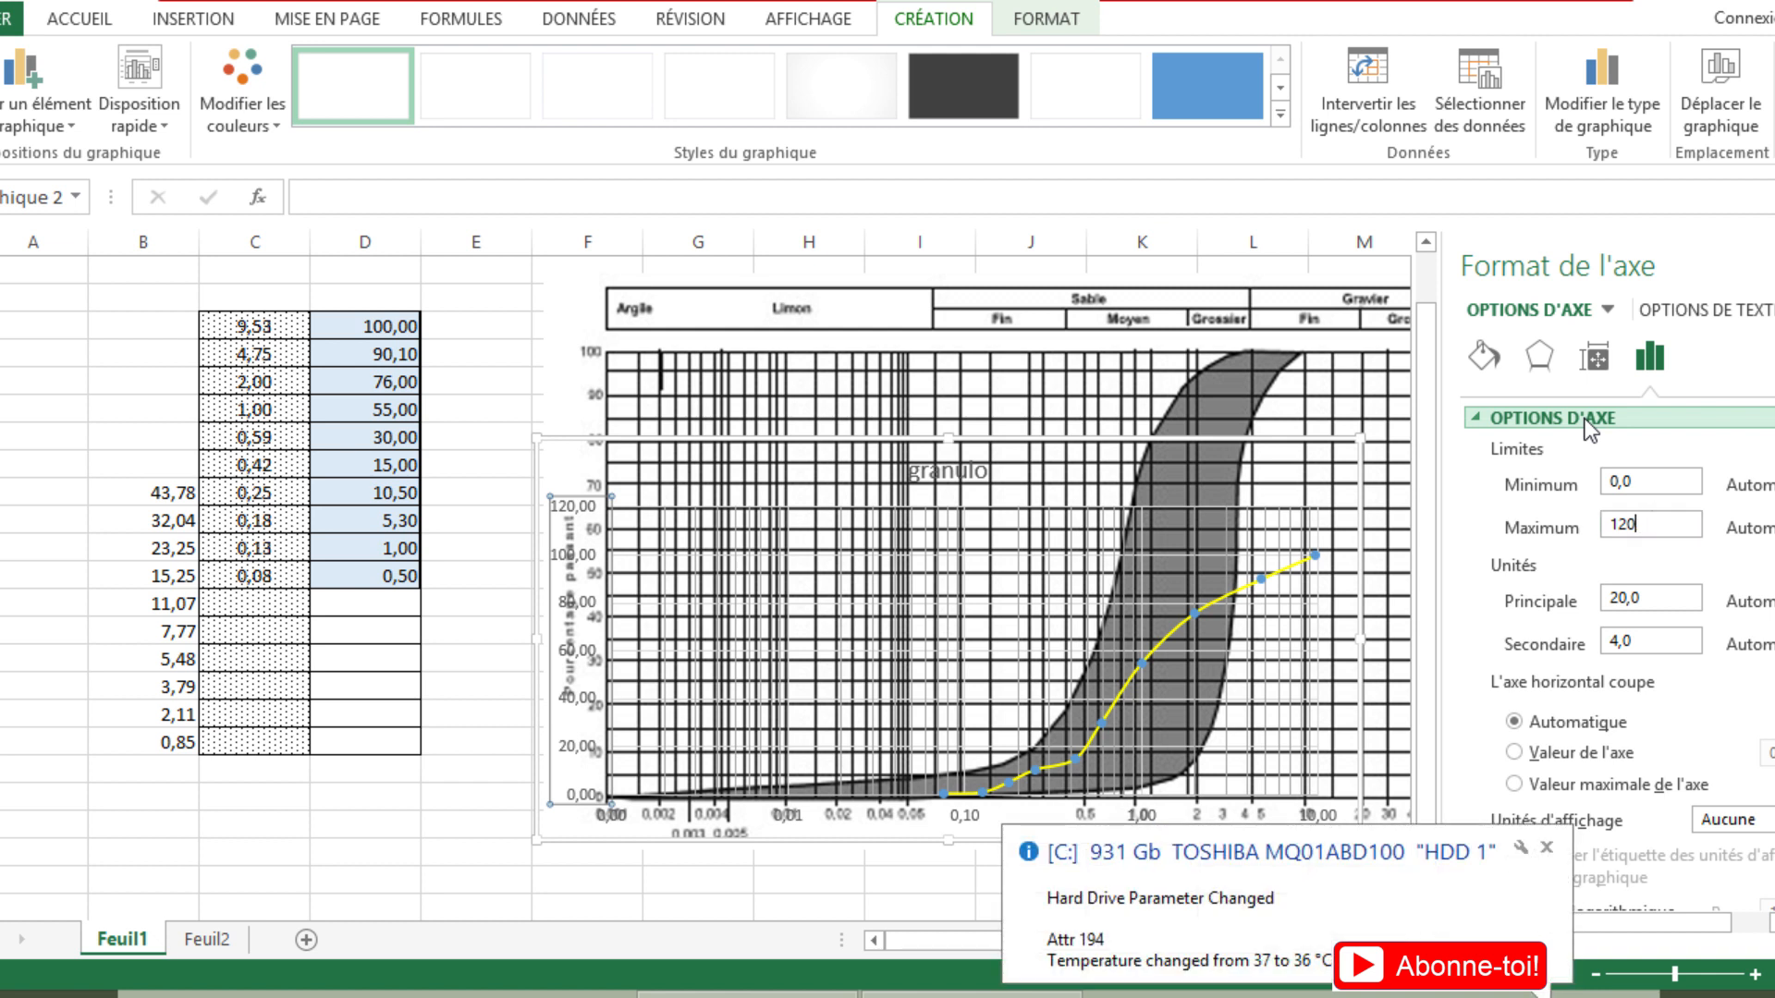
key(BackSpace)
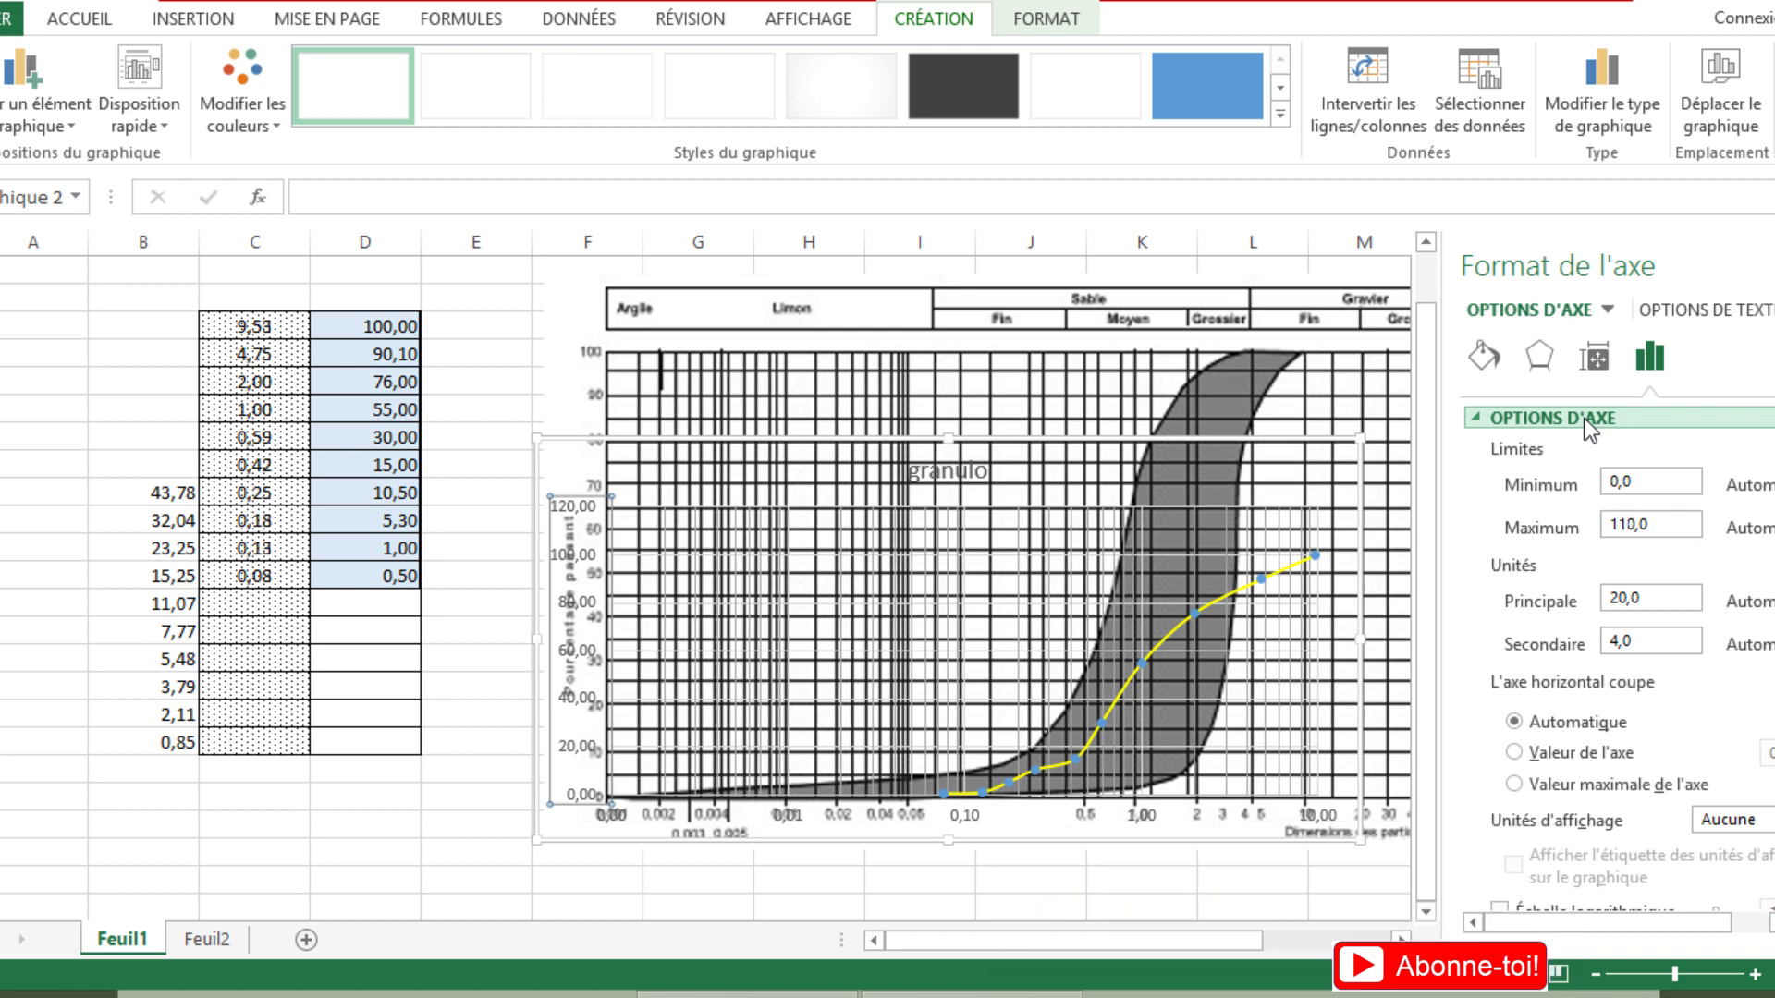
text(0)
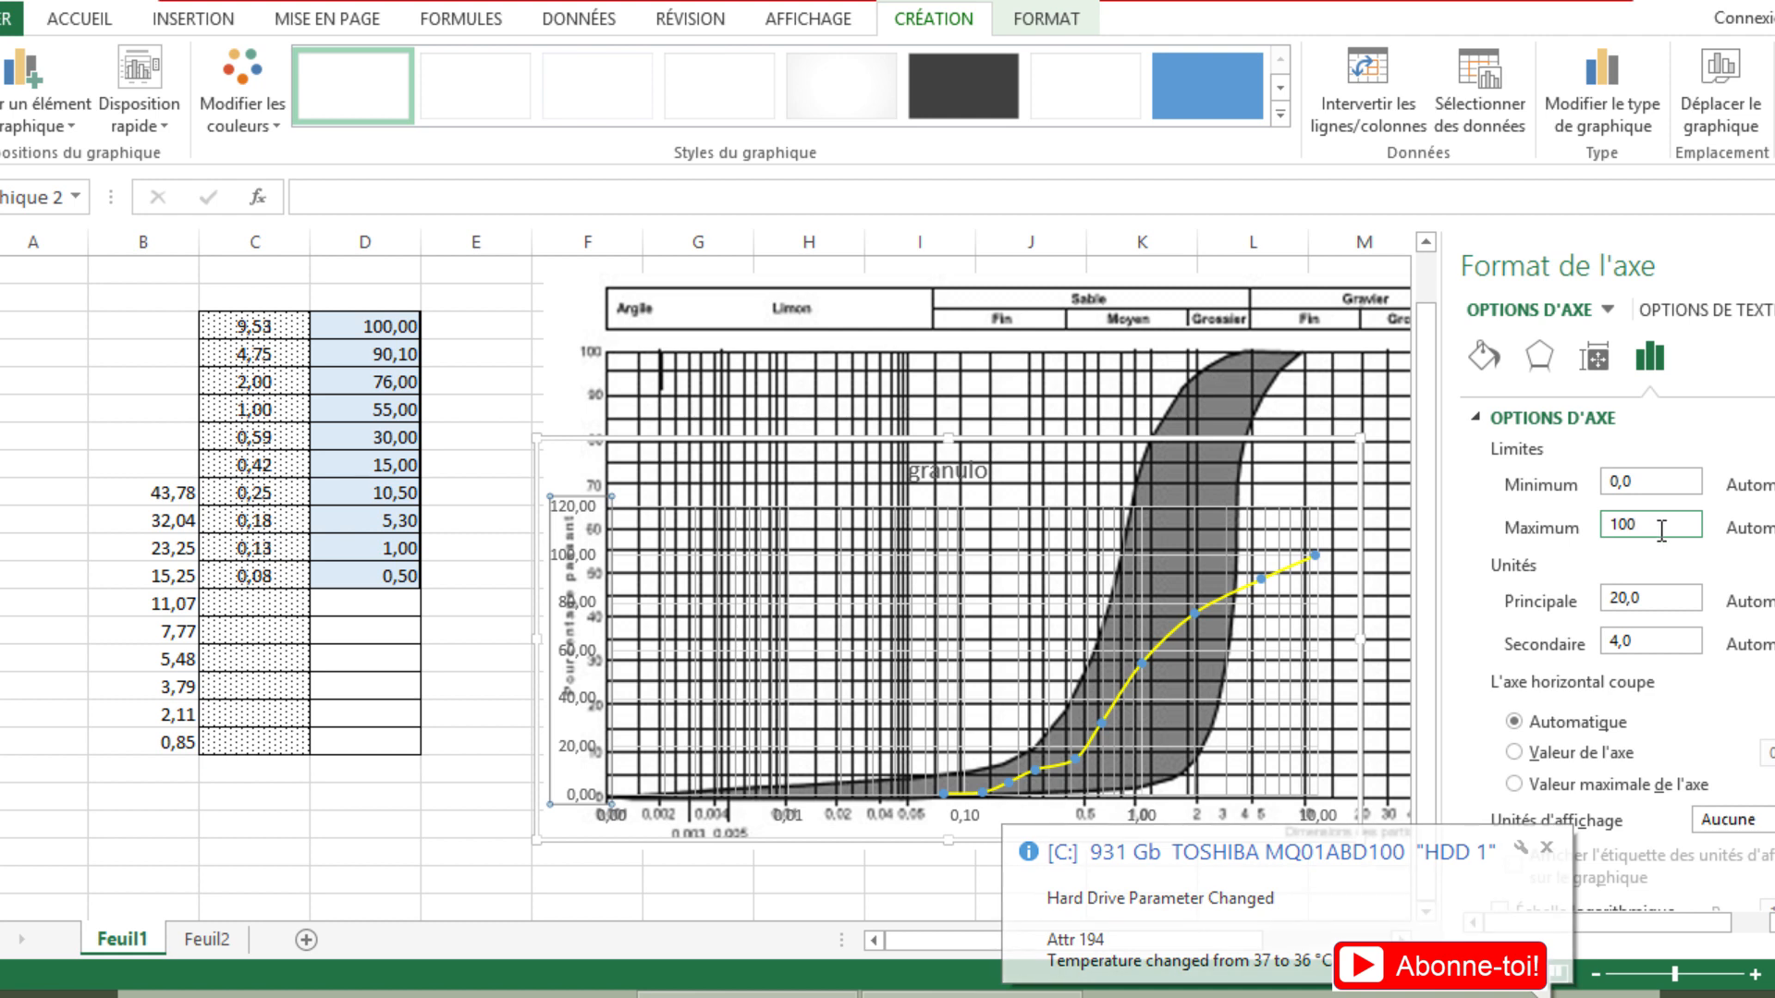
key(Return)
key(ctrl+z)
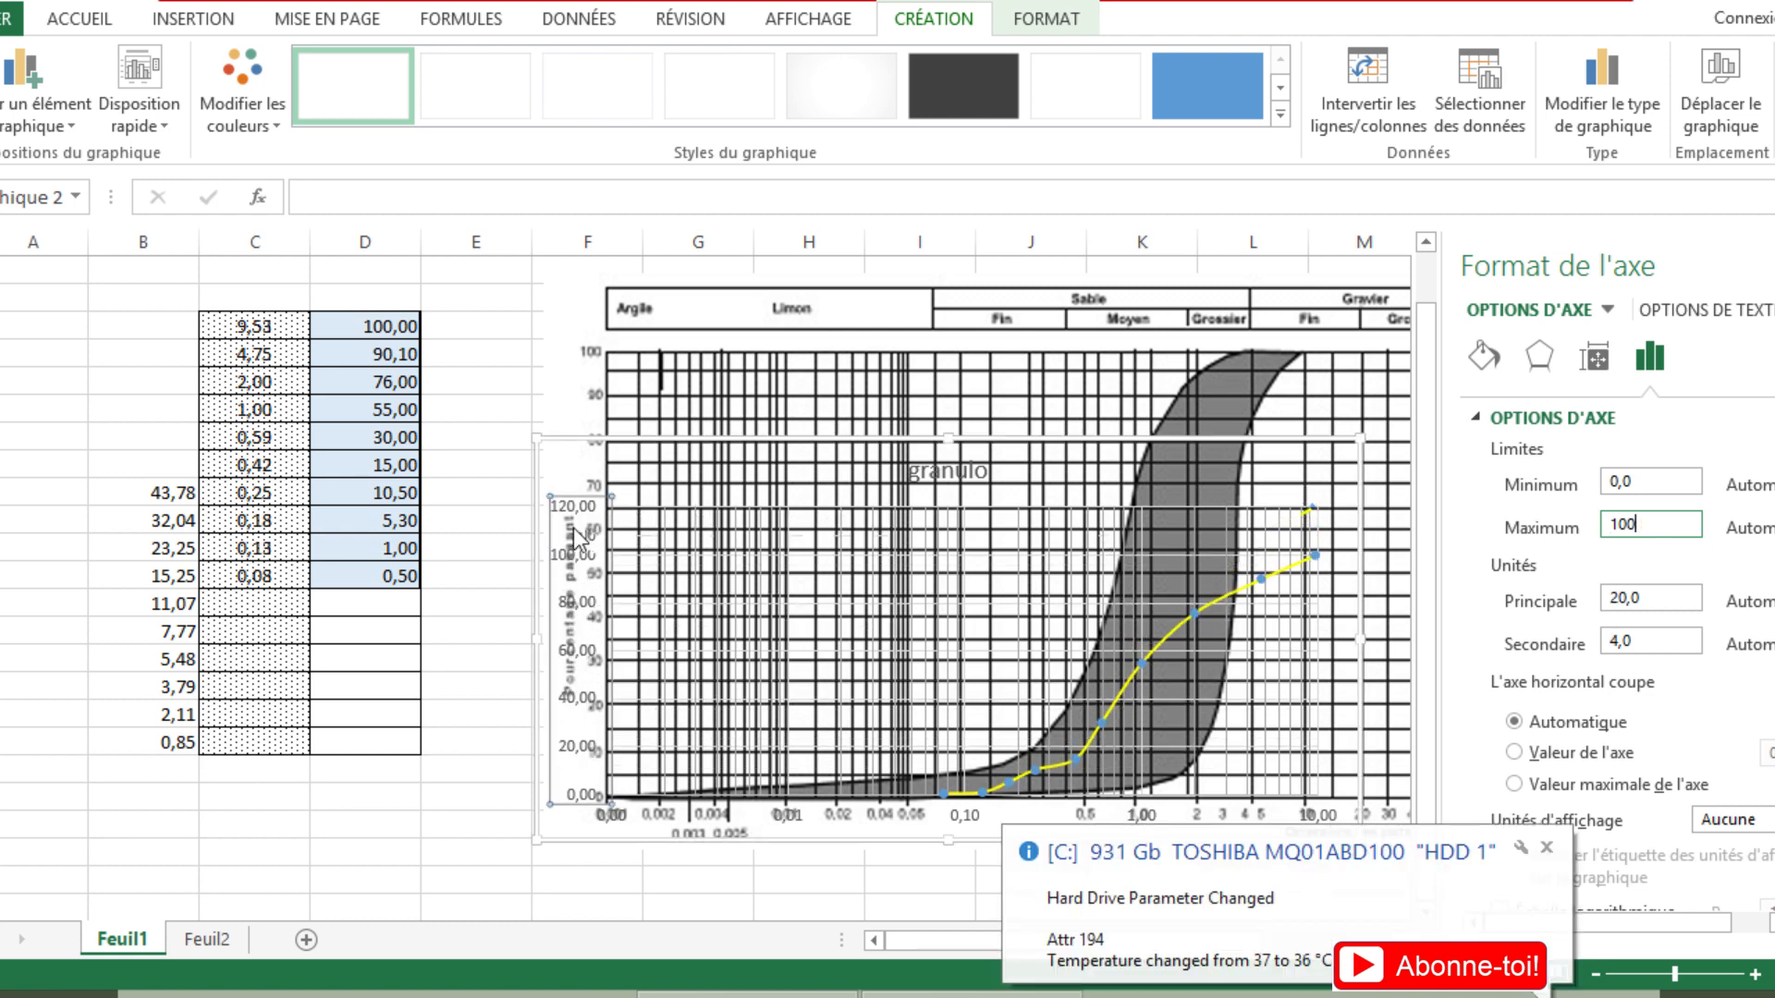
key(Return)
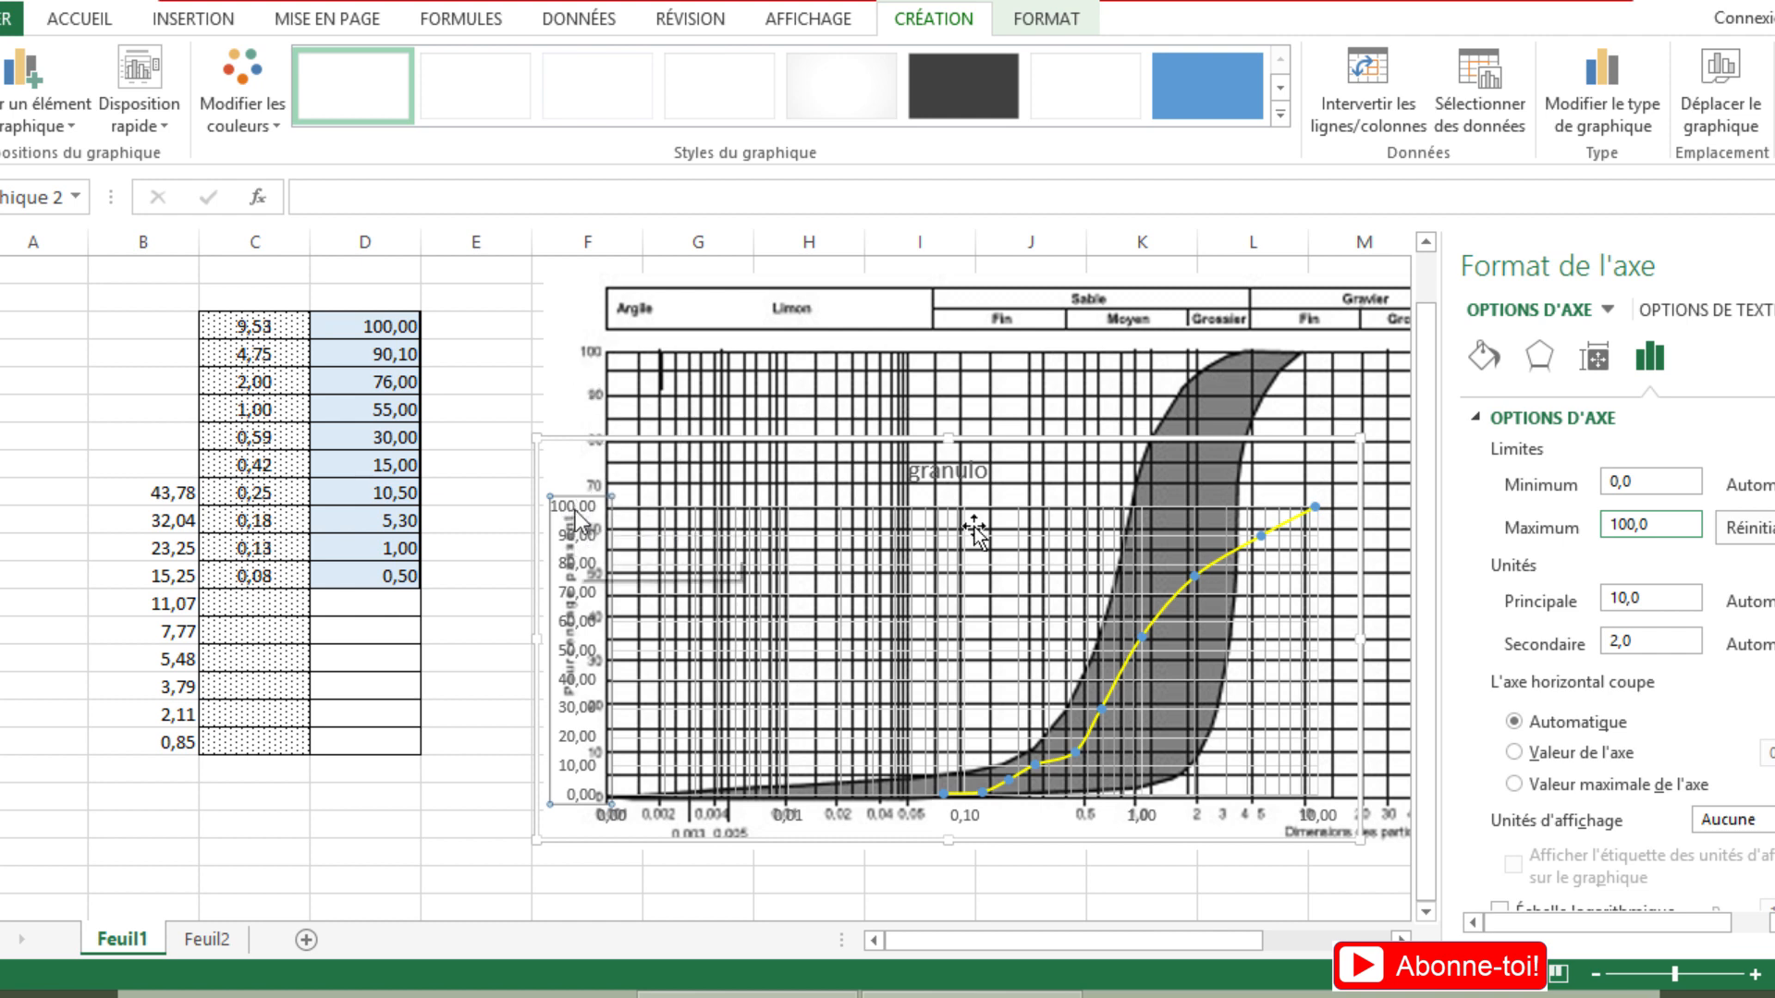
- Stretch the chart's upper edge upward until its vertical scale lines up with the picture's 0 to 100 percentage scale
drag(956, 447, 950, 298)
click(958, 400)
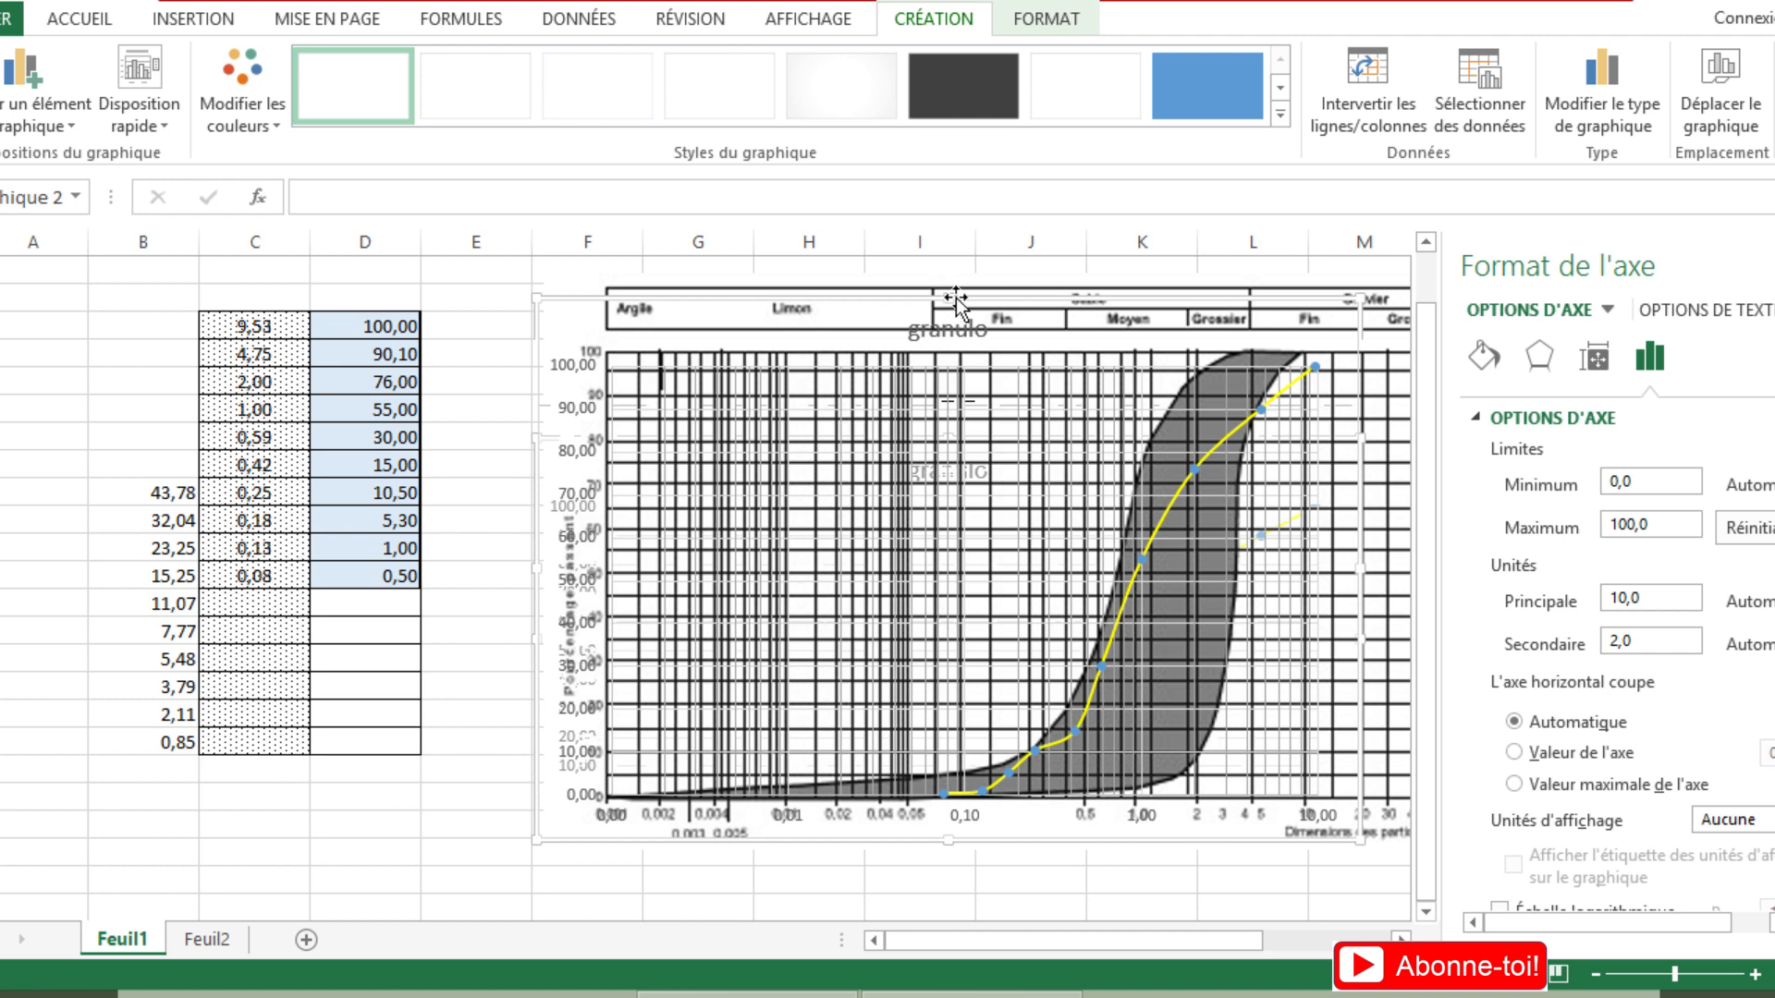
click(952, 301)
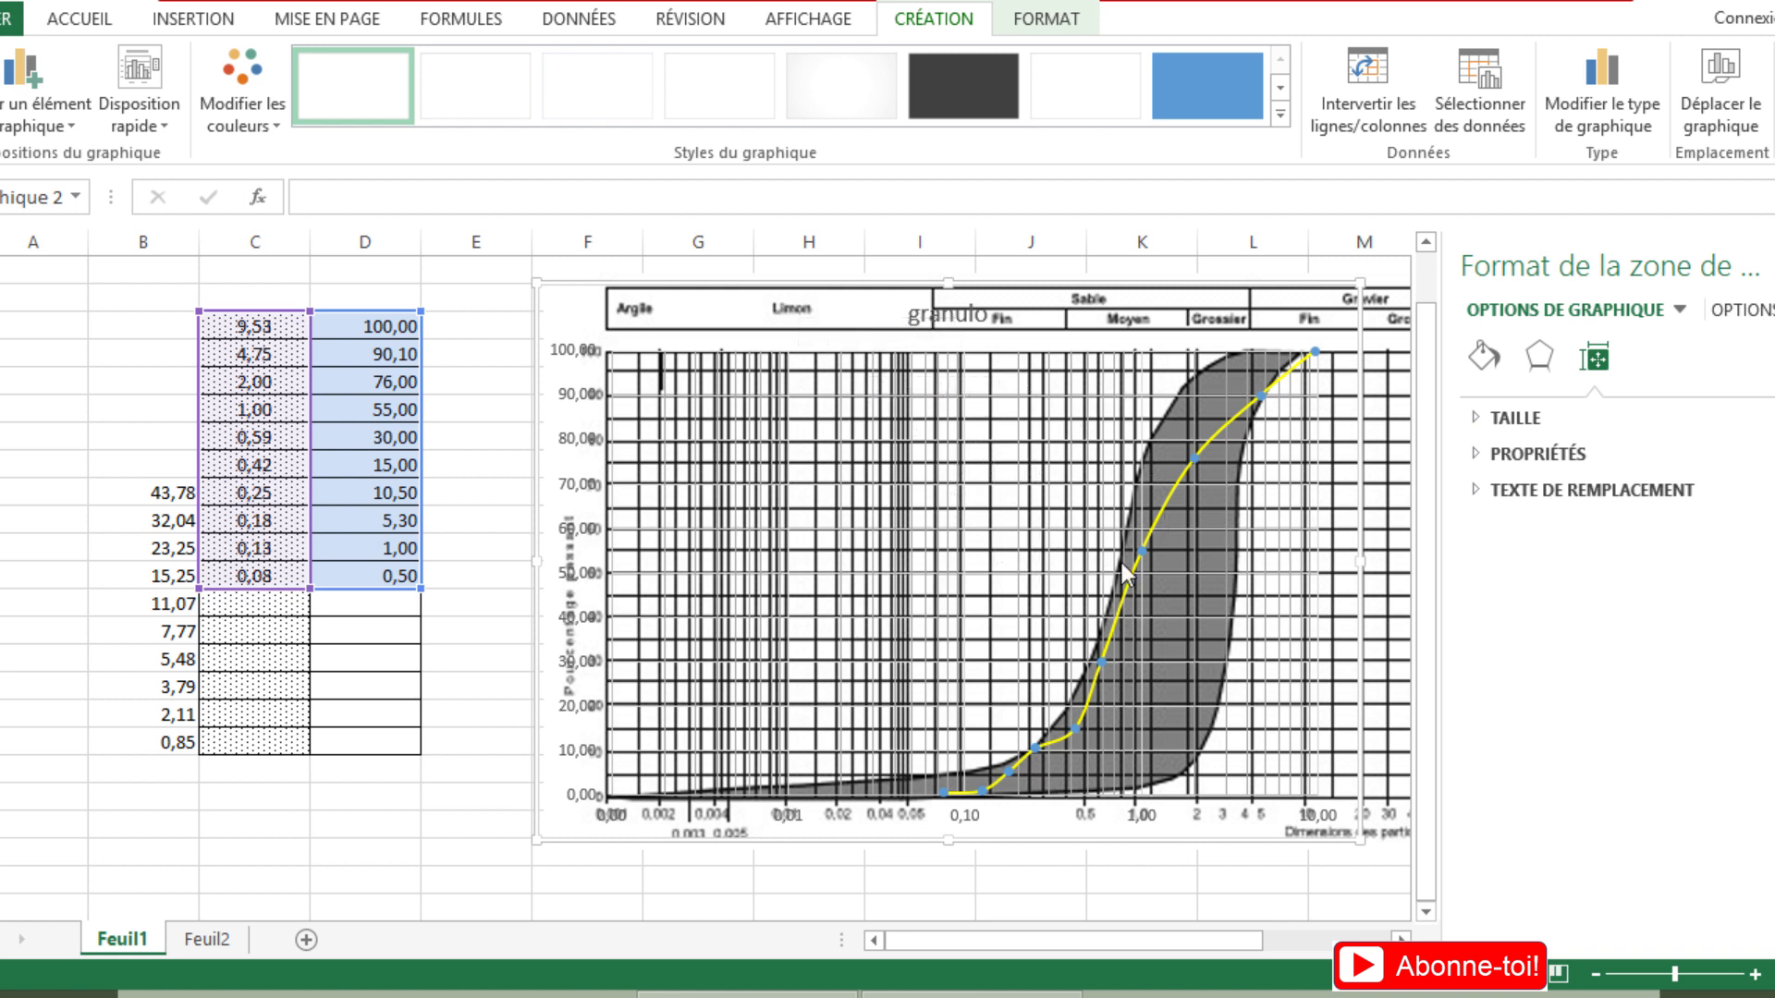
- Remove all gridlines from the granulo chart
click(1002, 522)
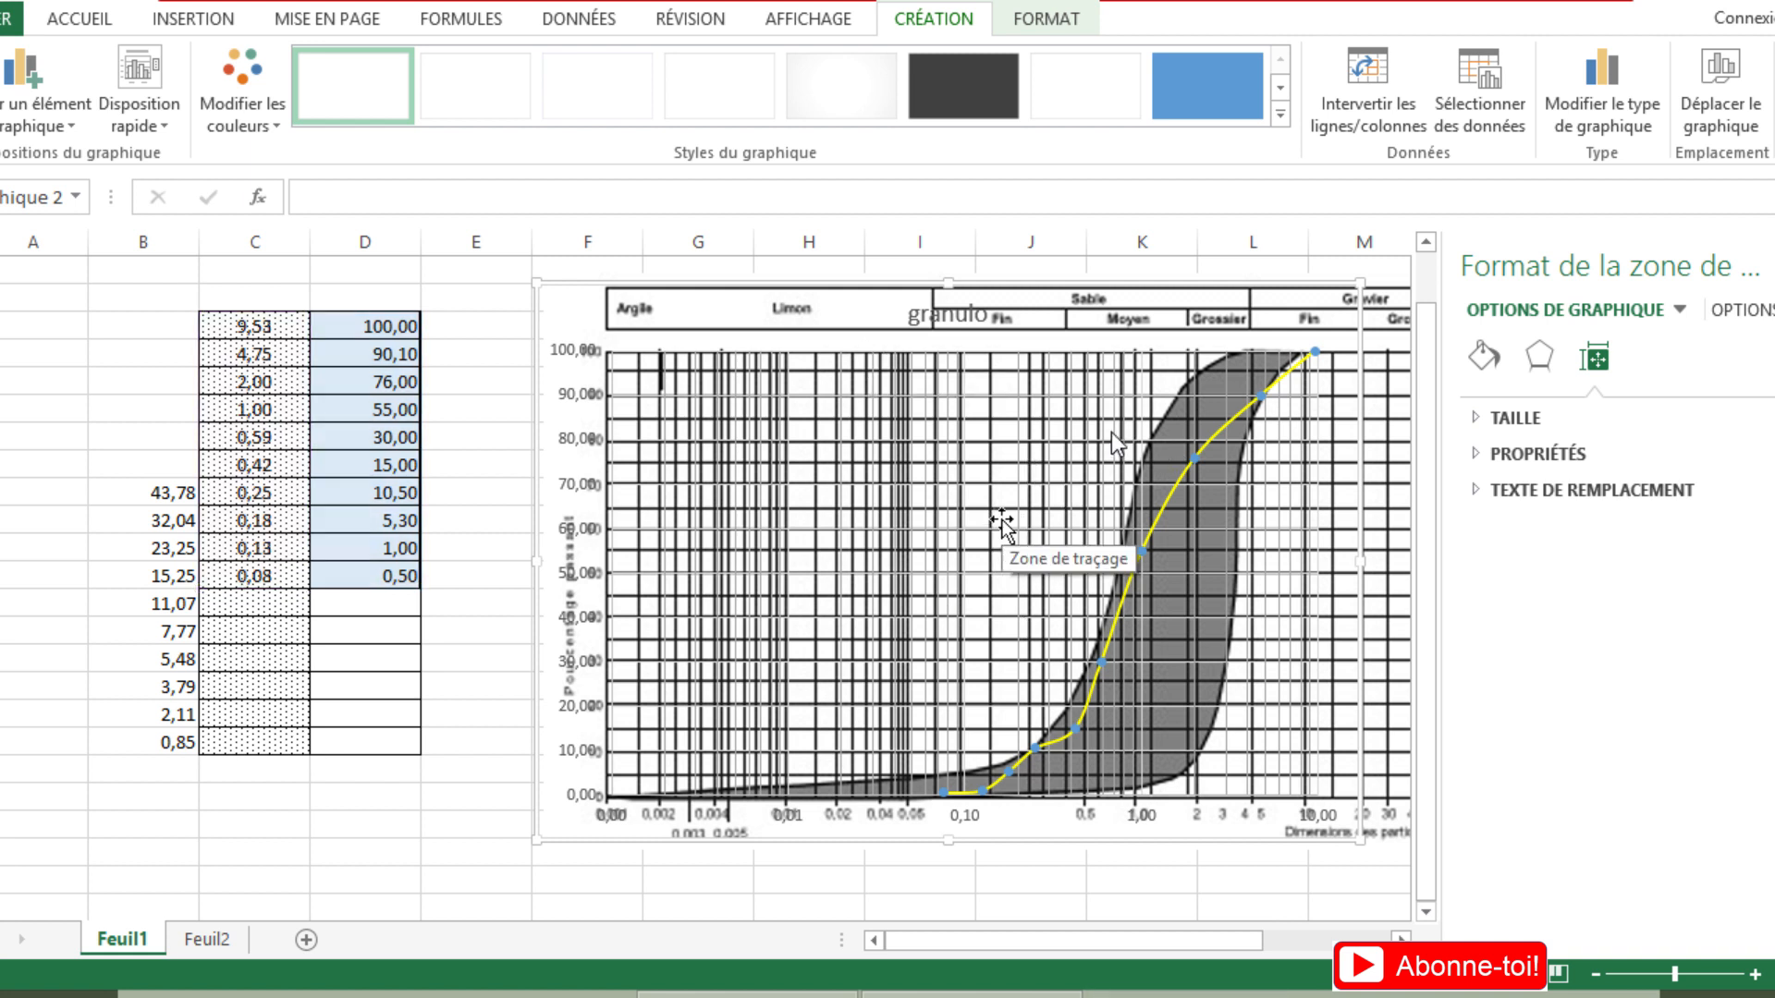
click(1351, 275)
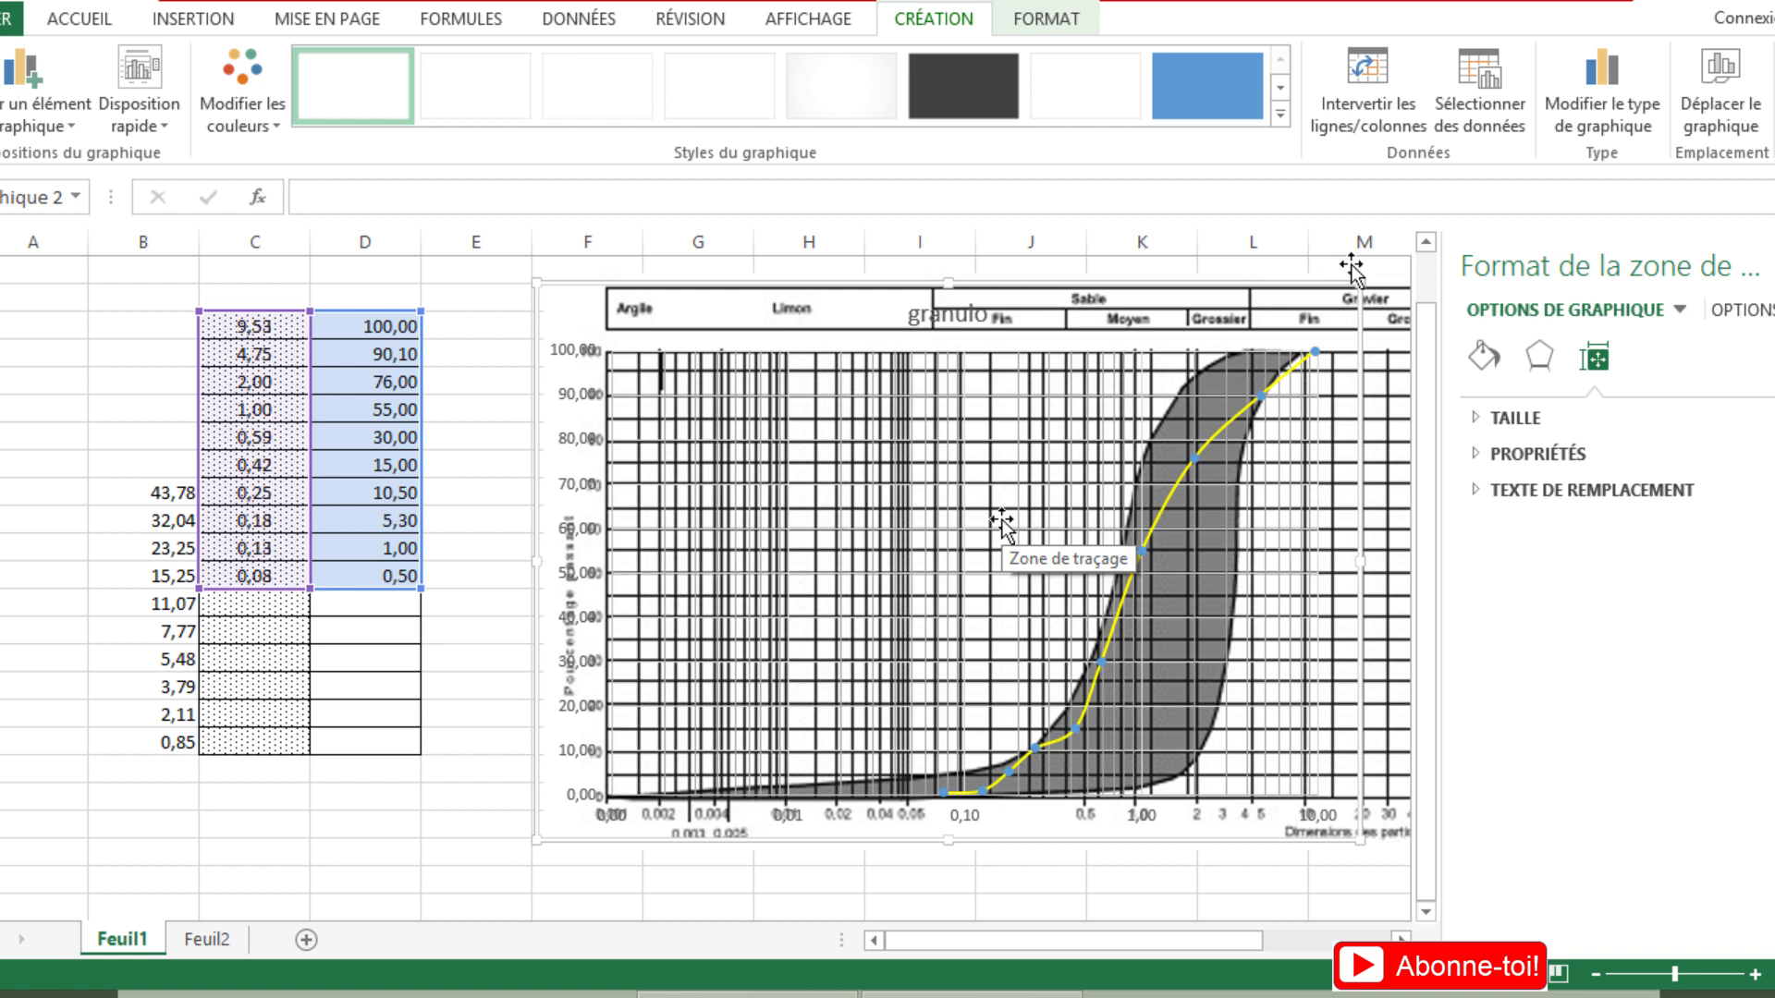
click(1539, 356)
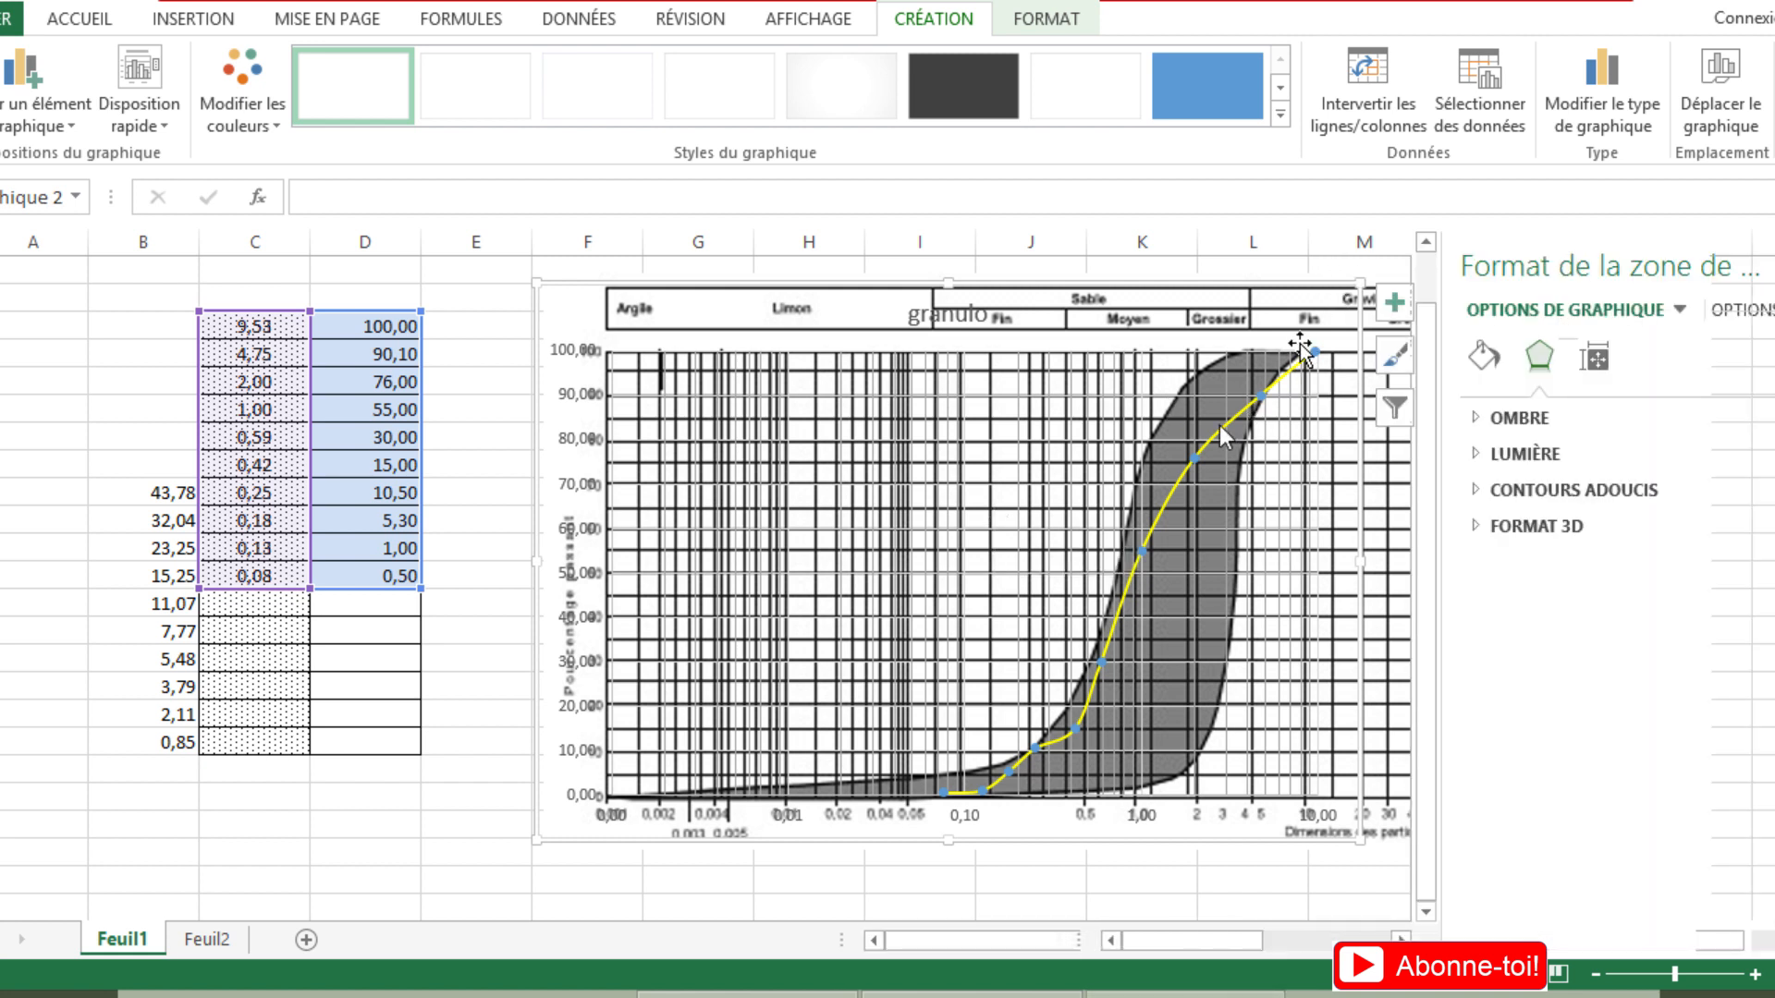
click(1394, 302)
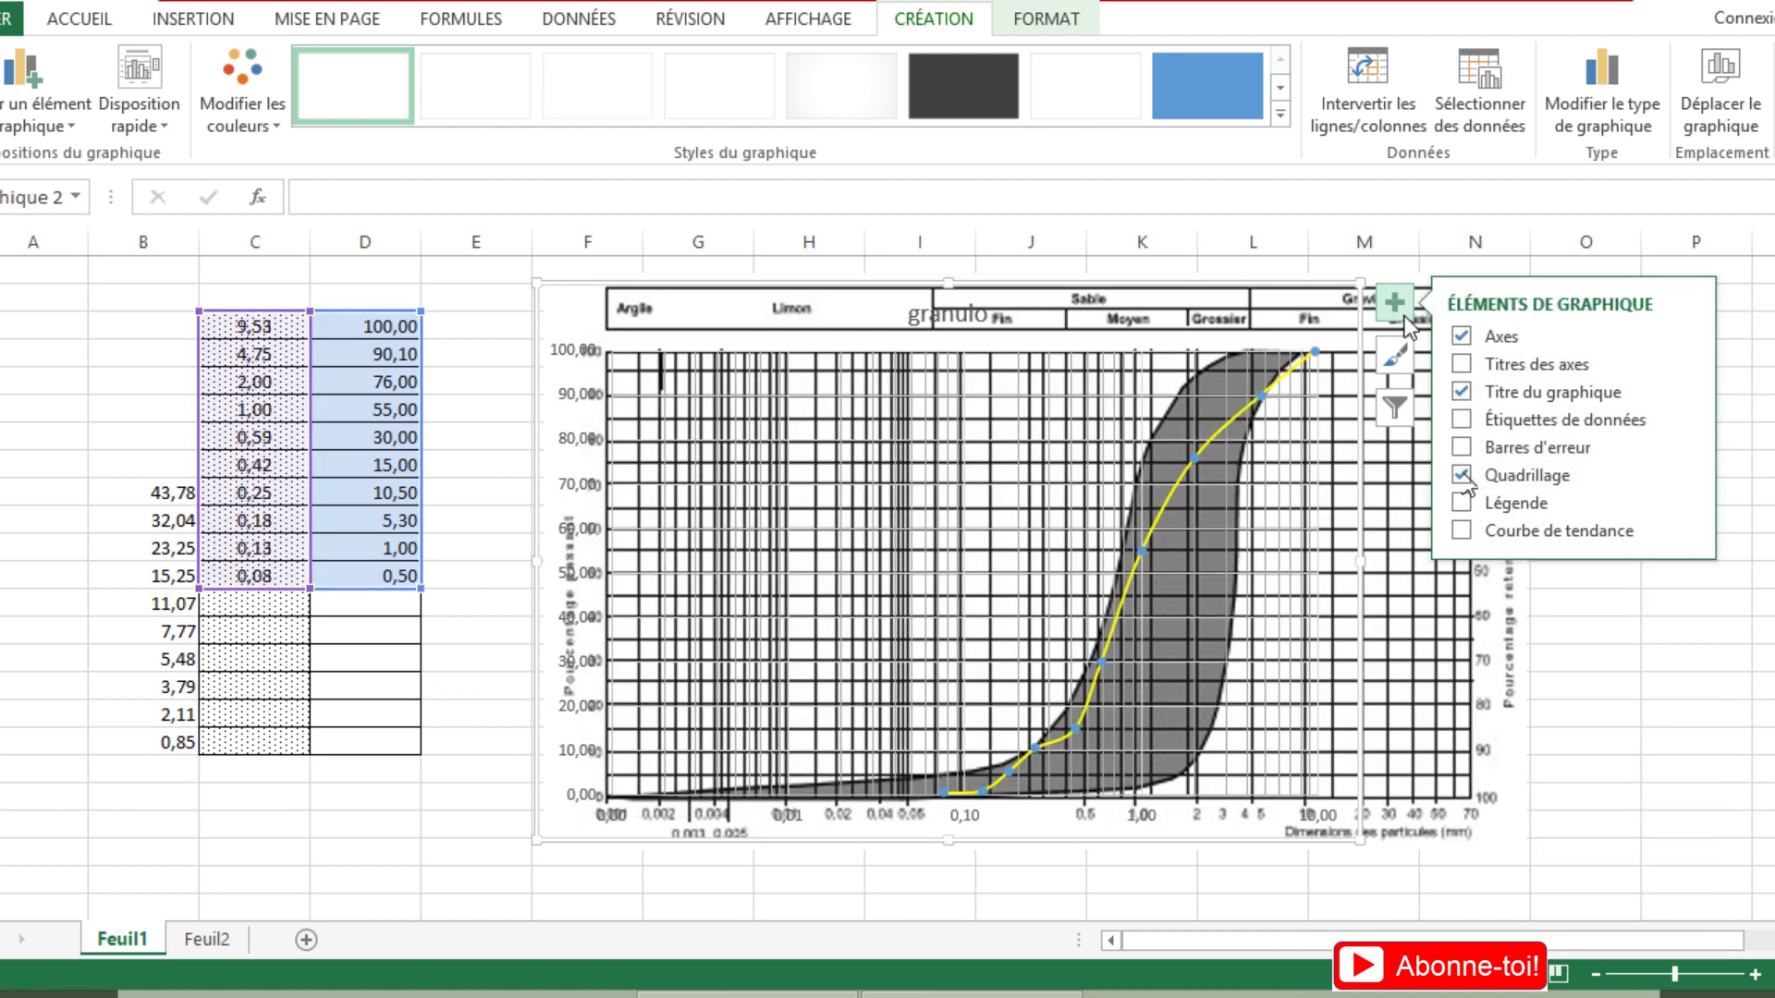
click(1461, 474)
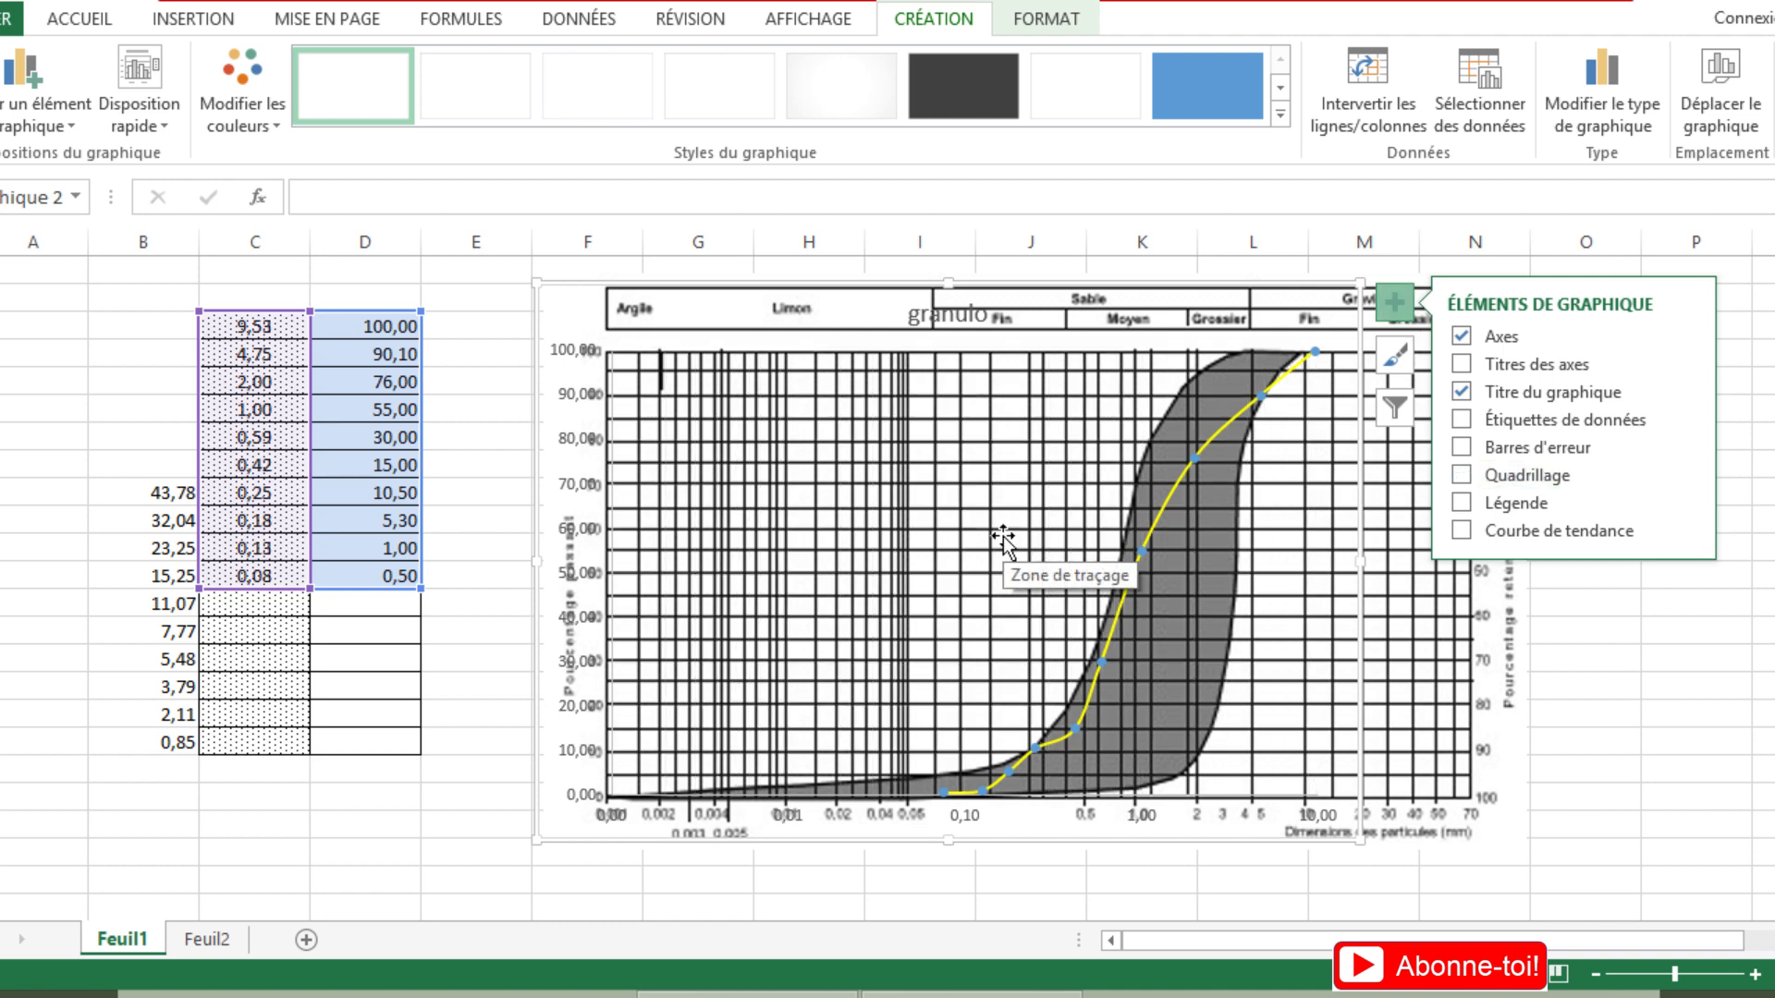
- Deselect the chart and switch to the Windows desktop
click(1118, 865)
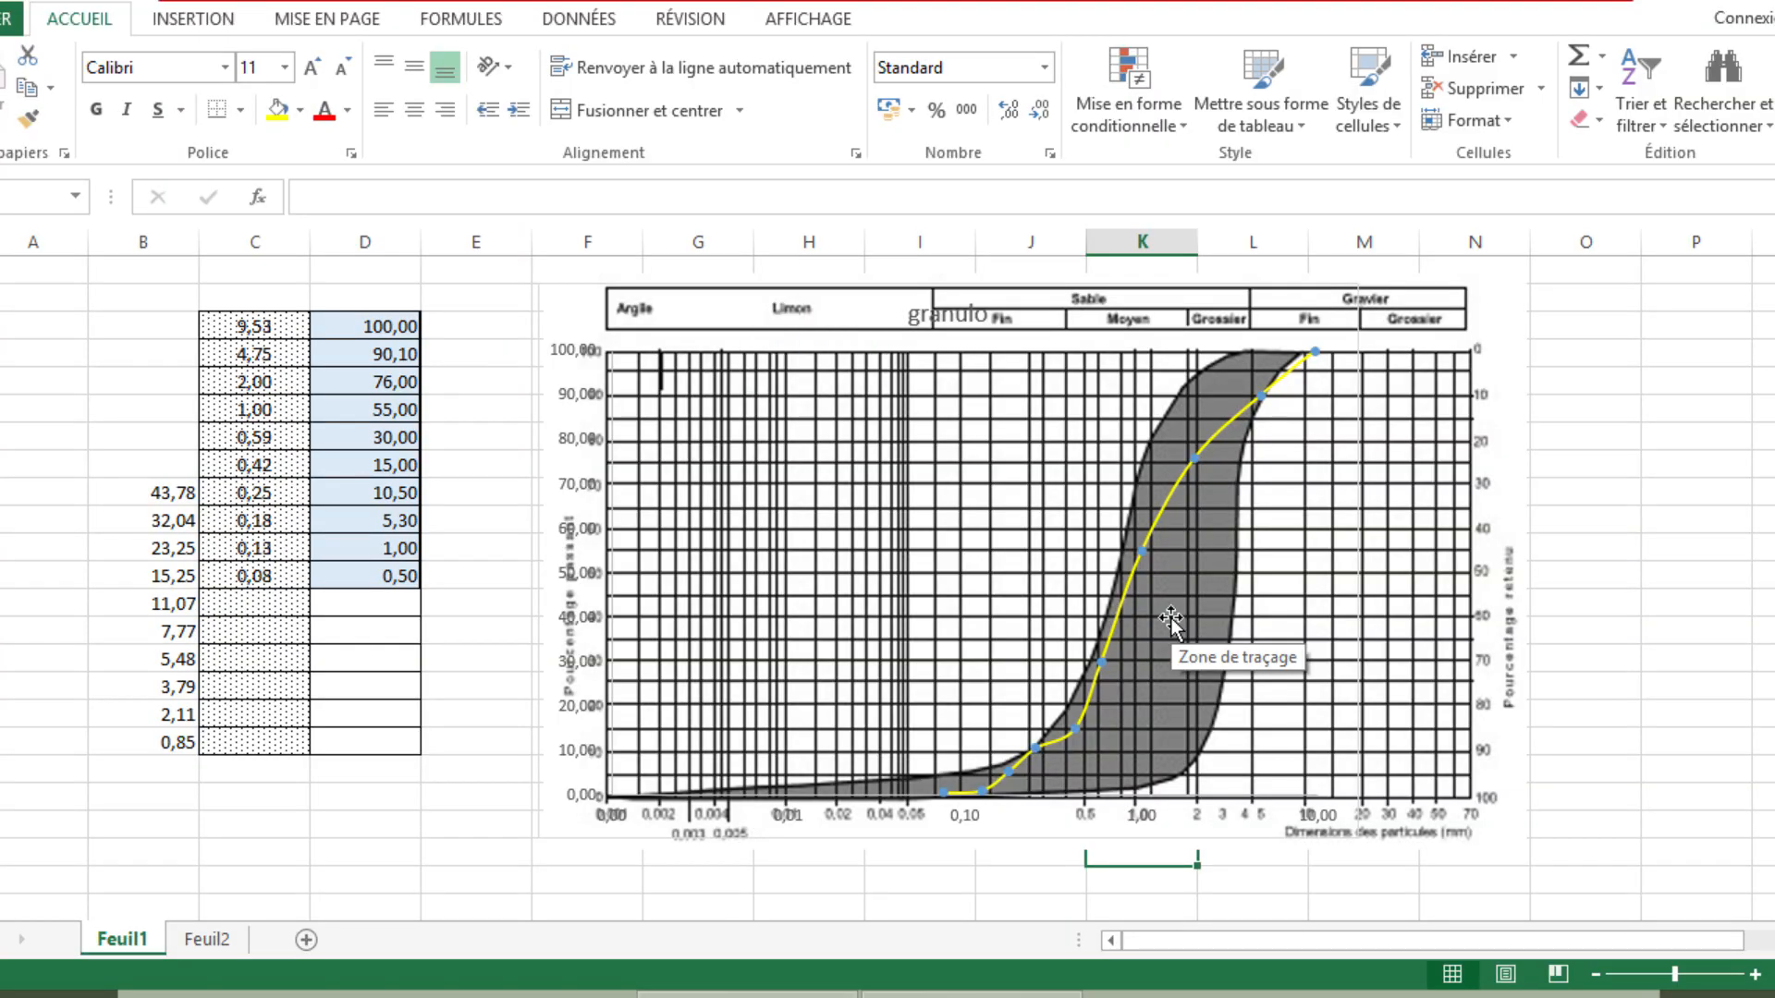
key(super+d)
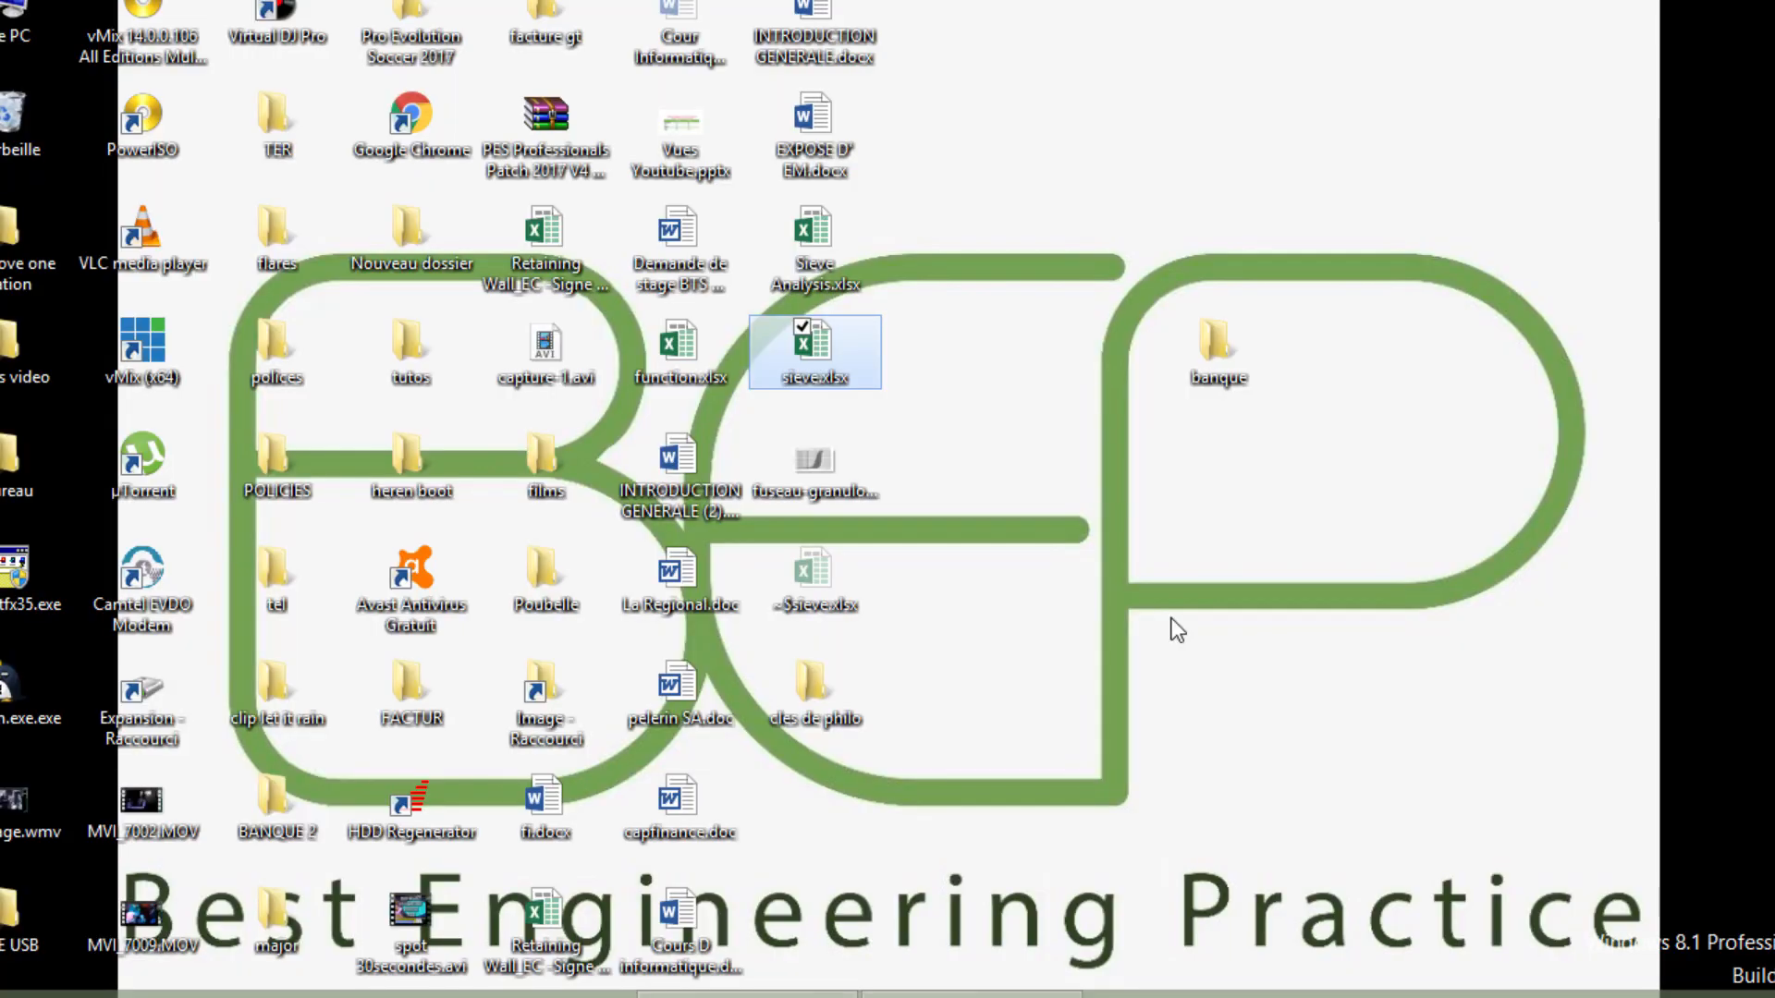